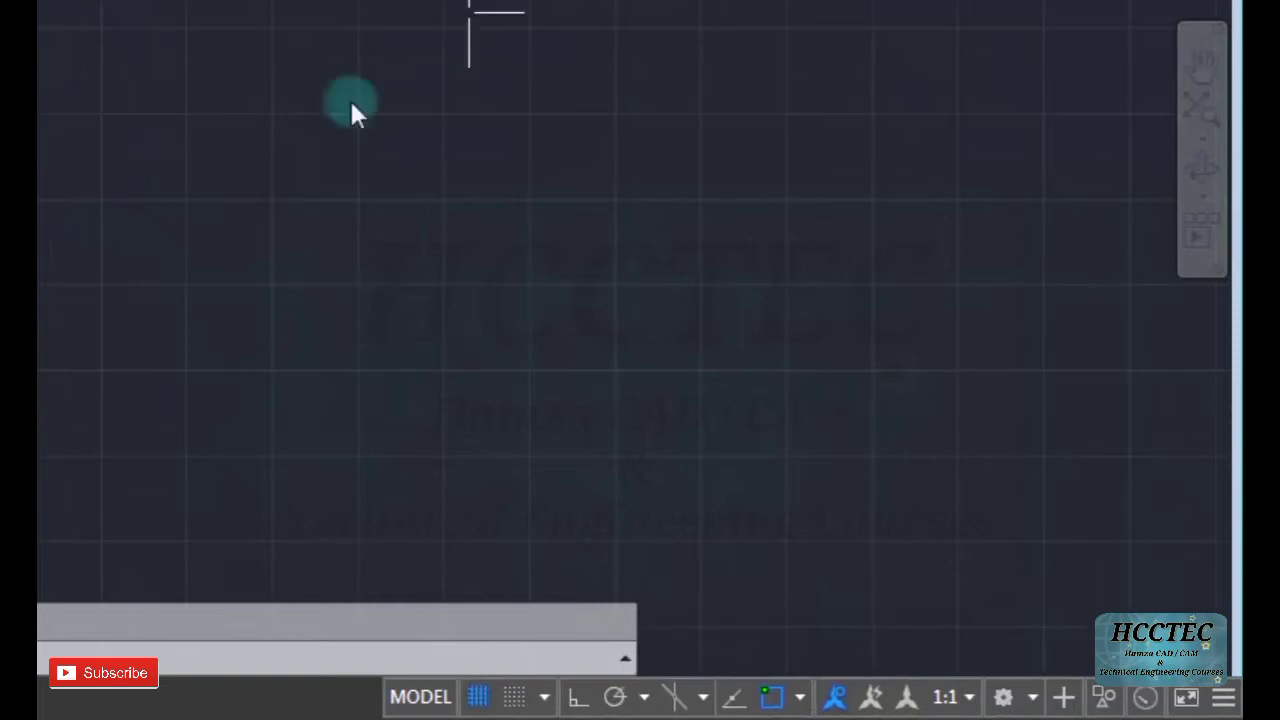
Hide the grid and turn on Ortho mode, cancelling the line just started.
key(F7)
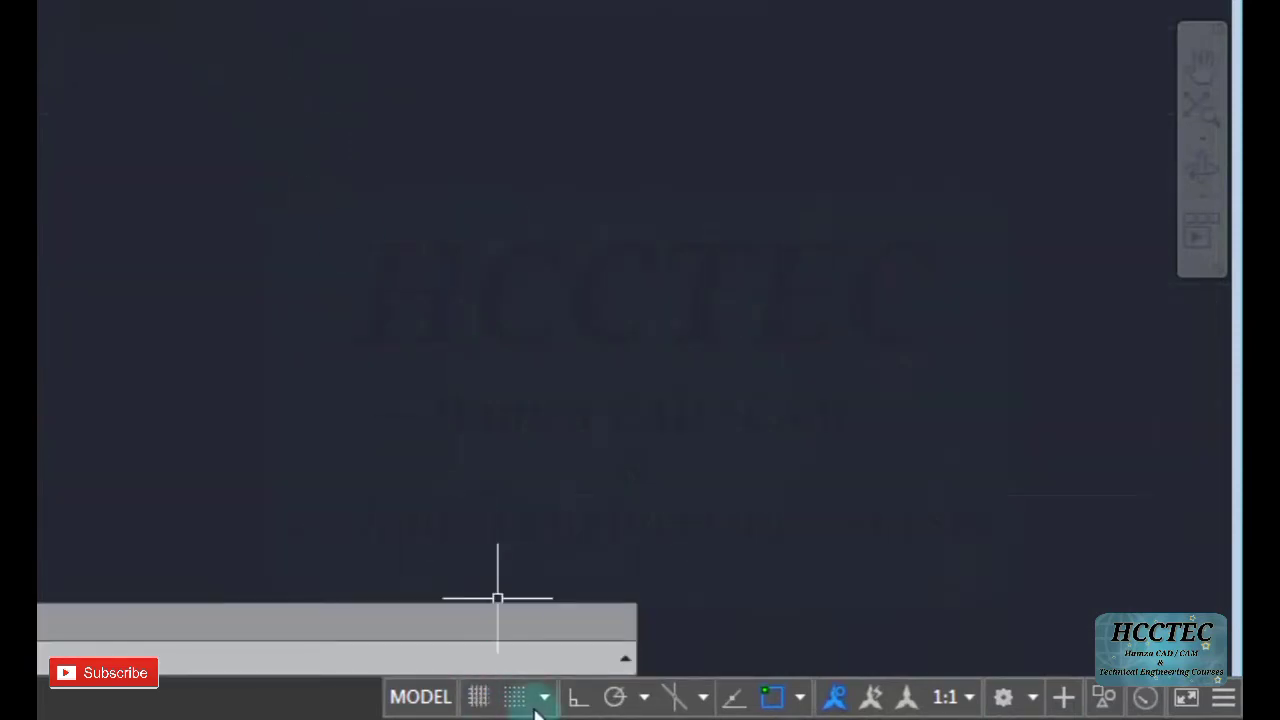
click(284, 50)
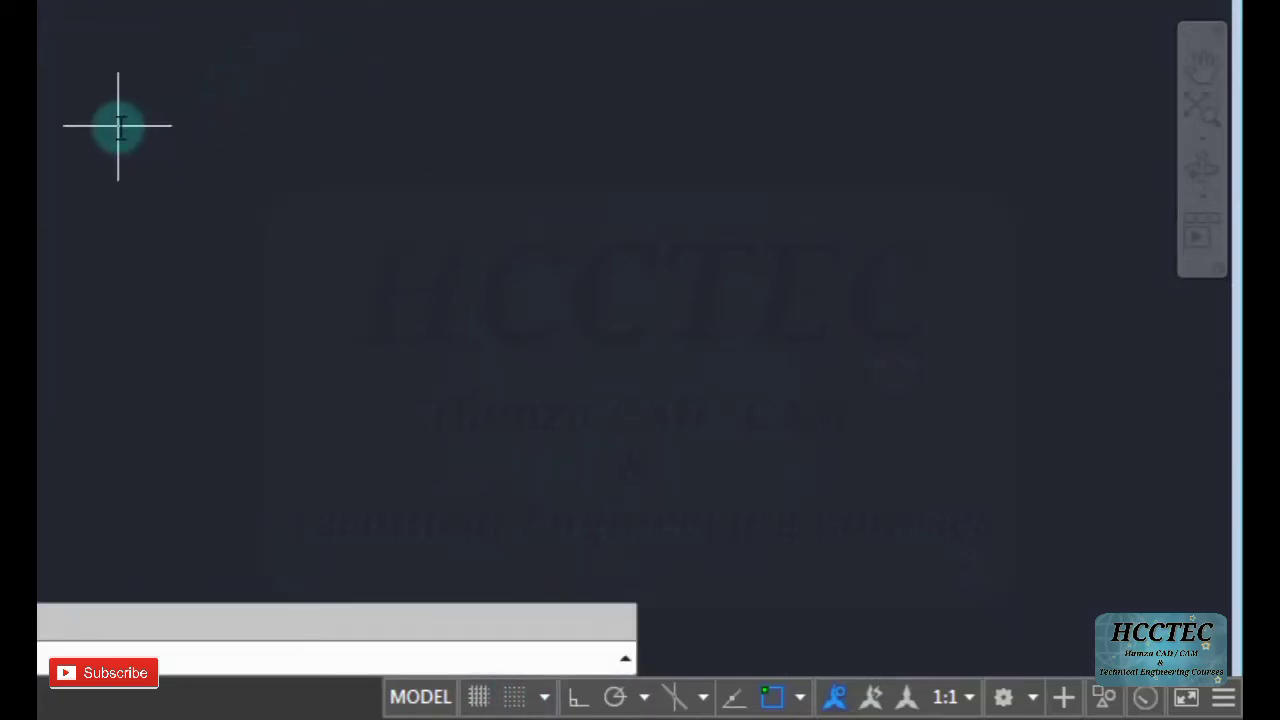
click(171, 160)
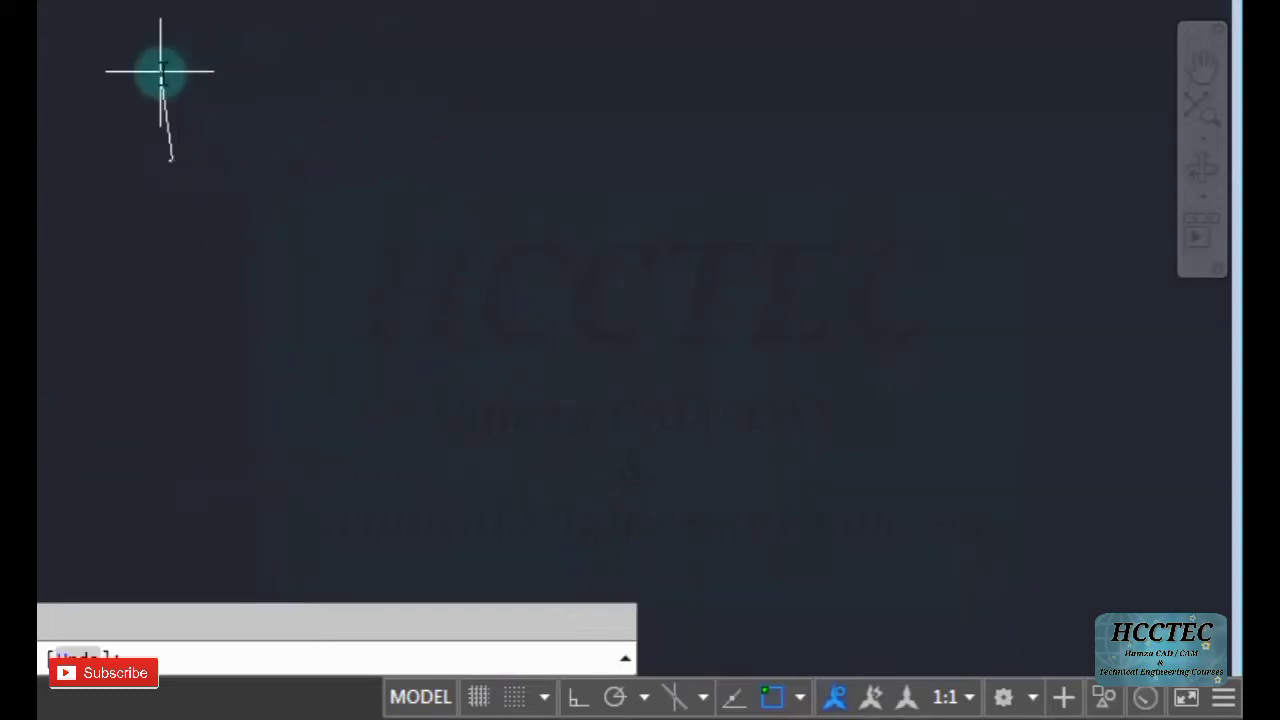
key(F8)
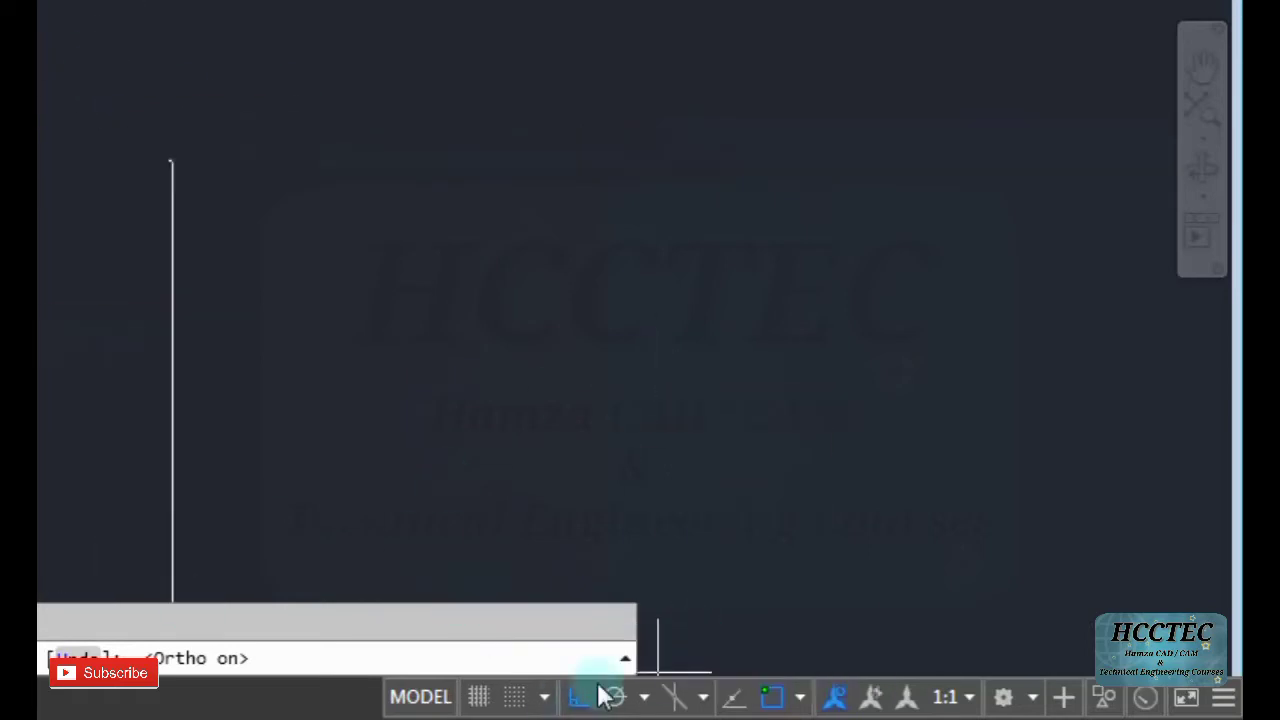
key(Escape)
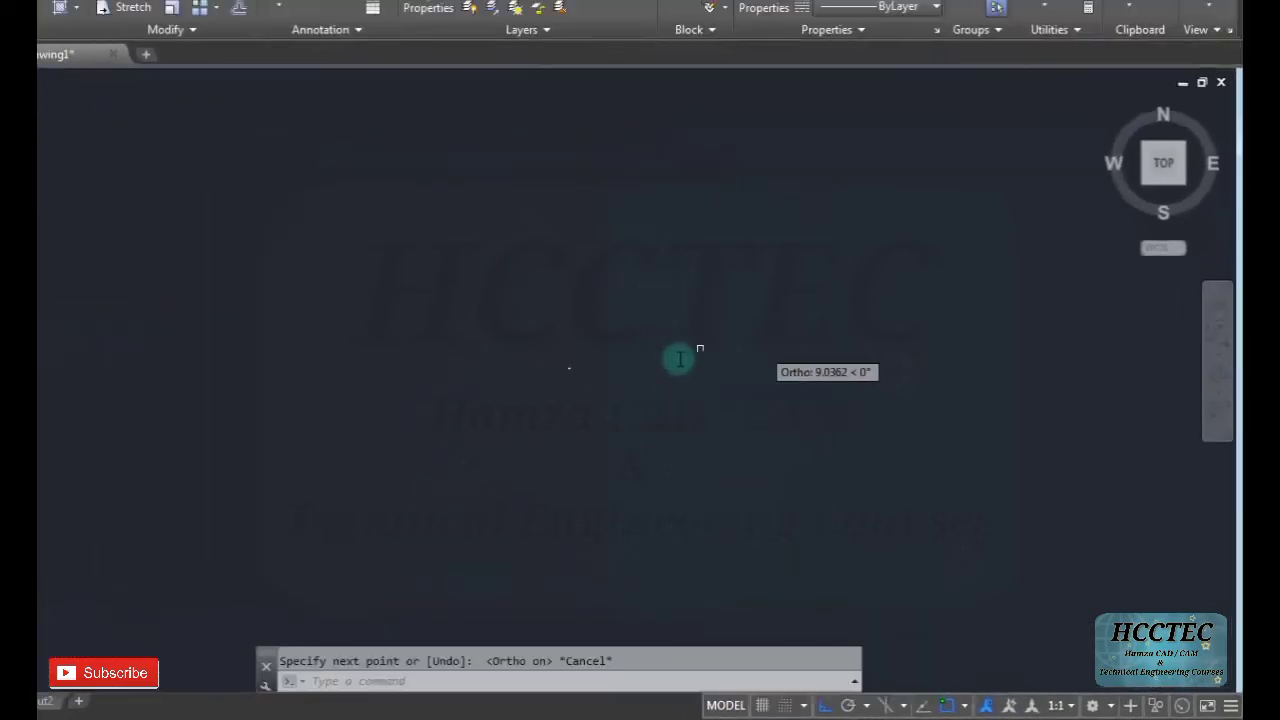
Window-select and erase the stray line, then switch to Clean Screen.
click(700, 446)
click(651, 423)
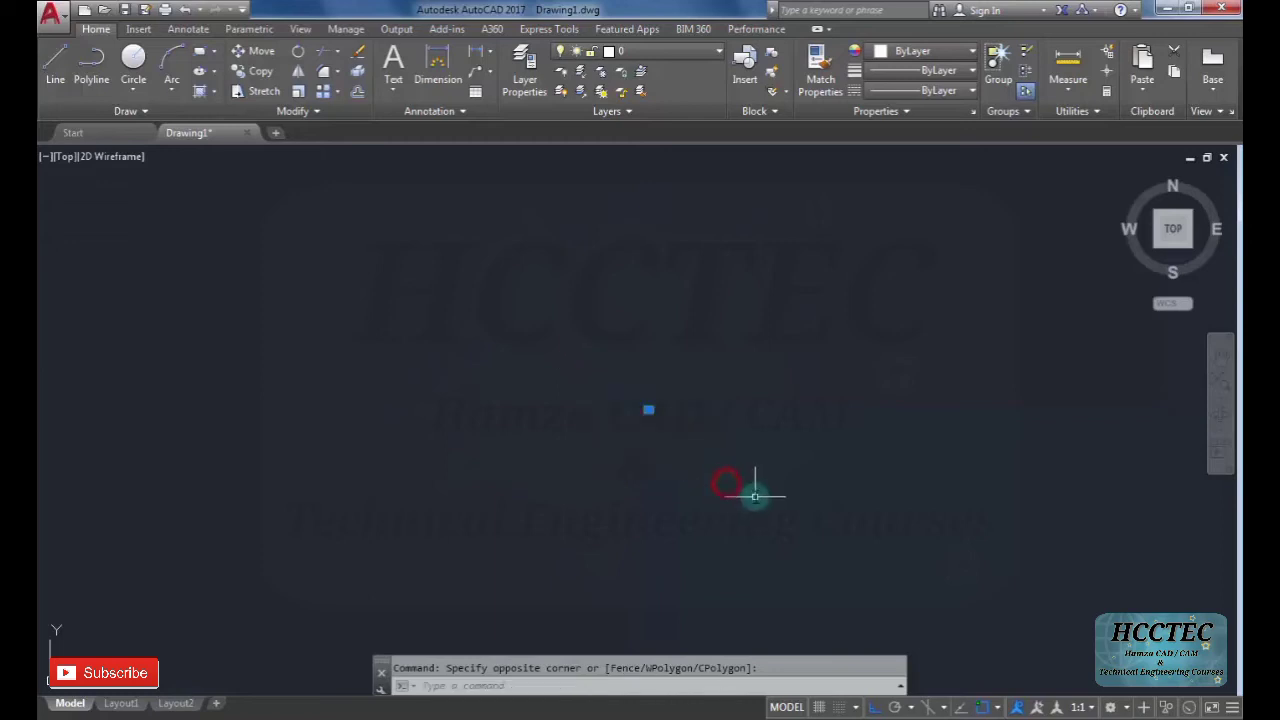
text(e)
key(Return)
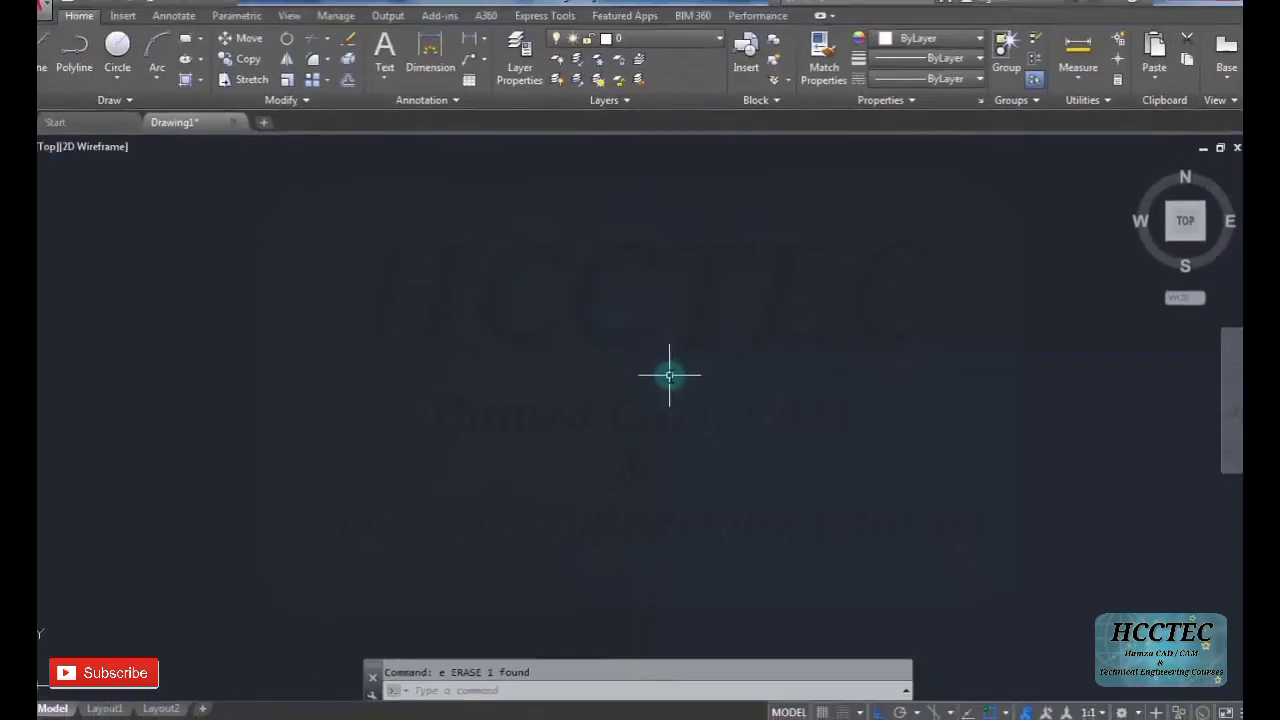
scroll(800, 403, down, 2)
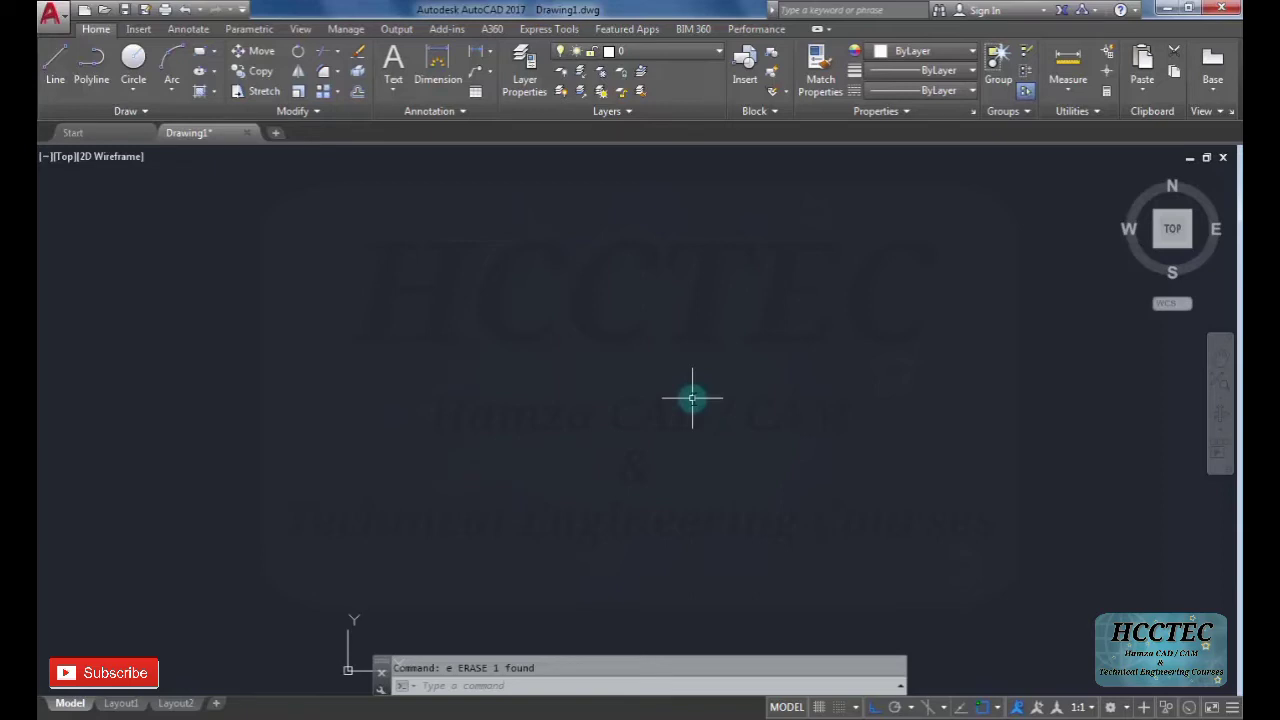
key(ctrl+0)
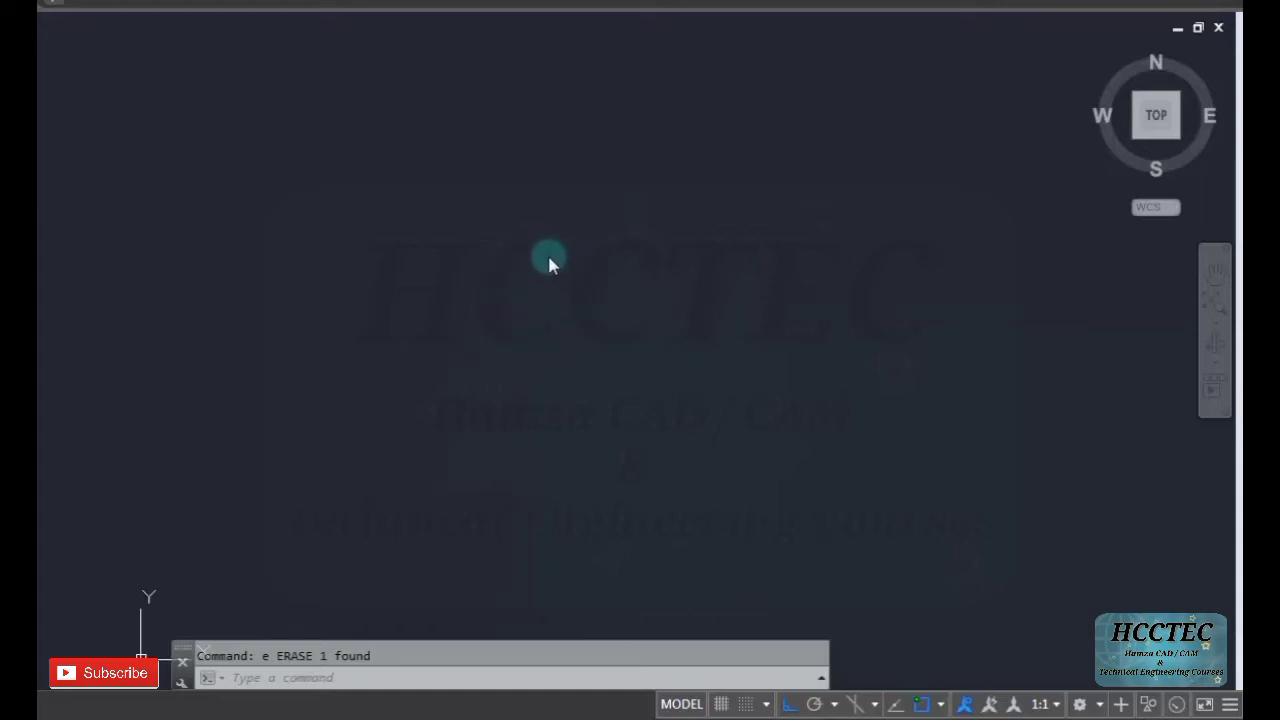
Set units to Decimal length, 0.0 precision and Millimeters insertion scale with UN.
click(329, 669)
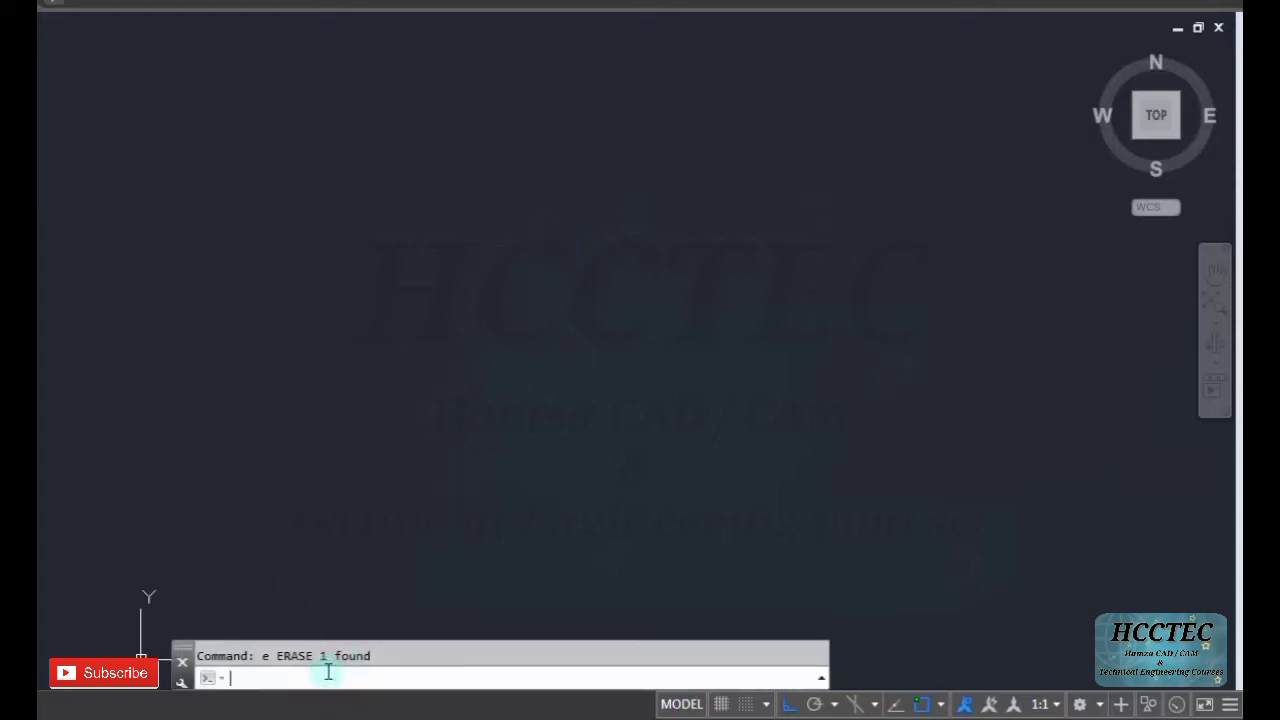
text(un)
key(Return)
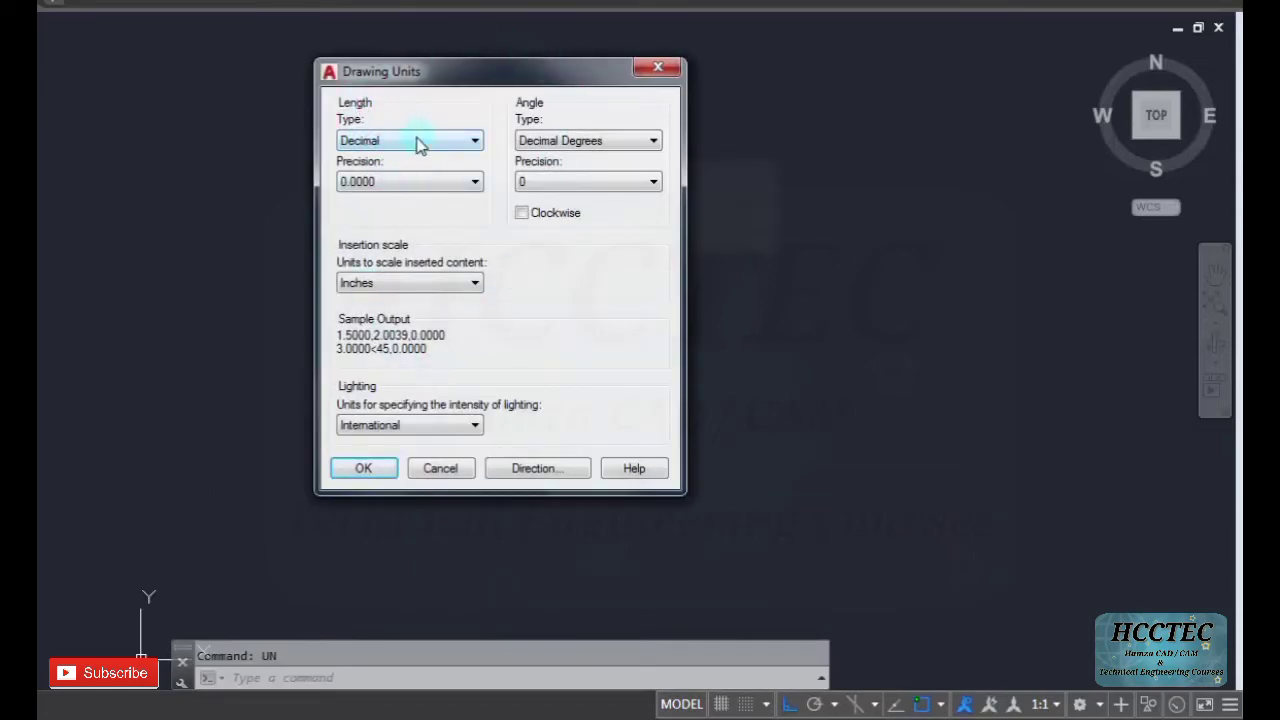
click(412, 146)
click(411, 143)
click(410, 141)
click(410, 141)
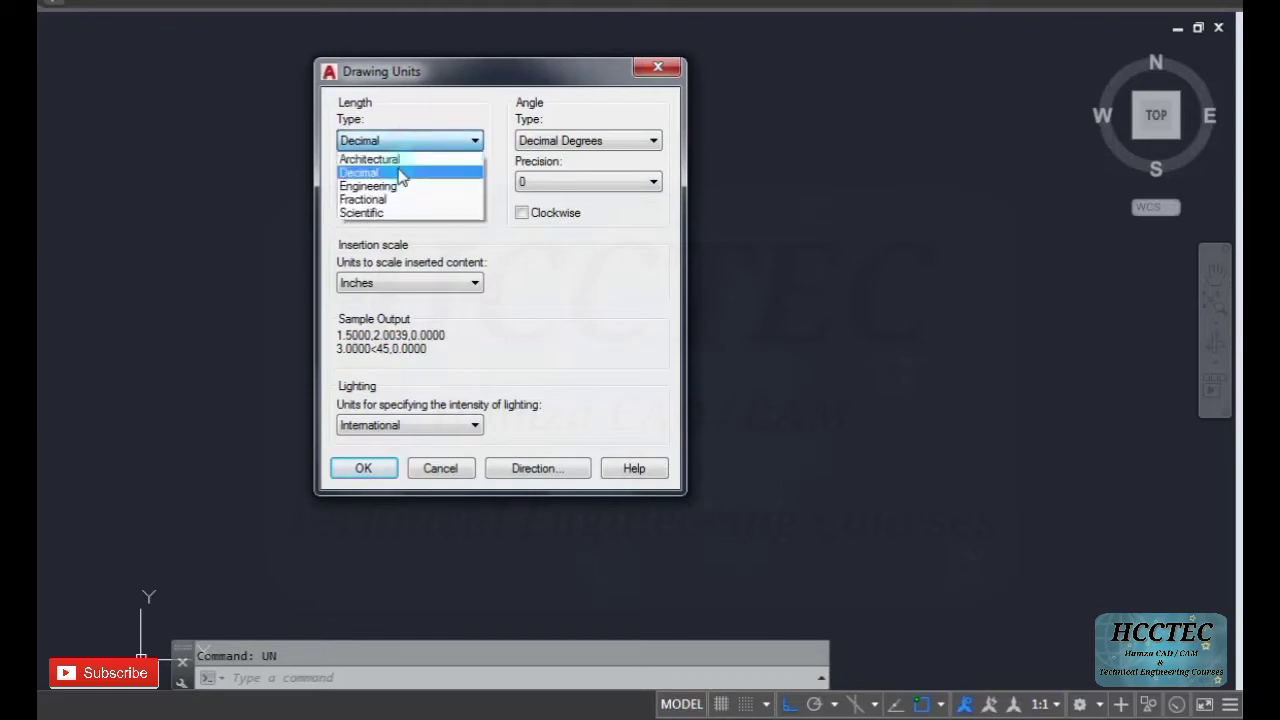
click(400, 172)
click(398, 180)
click(398, 184)
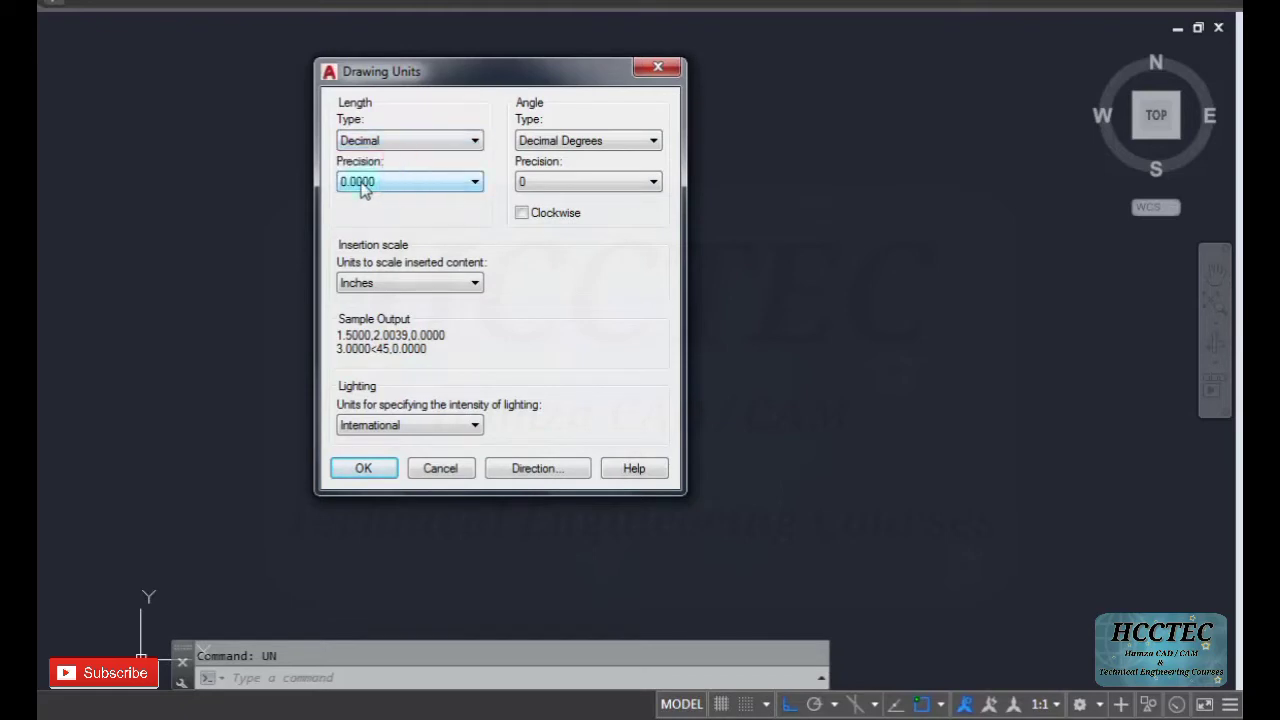
click(367, 190)
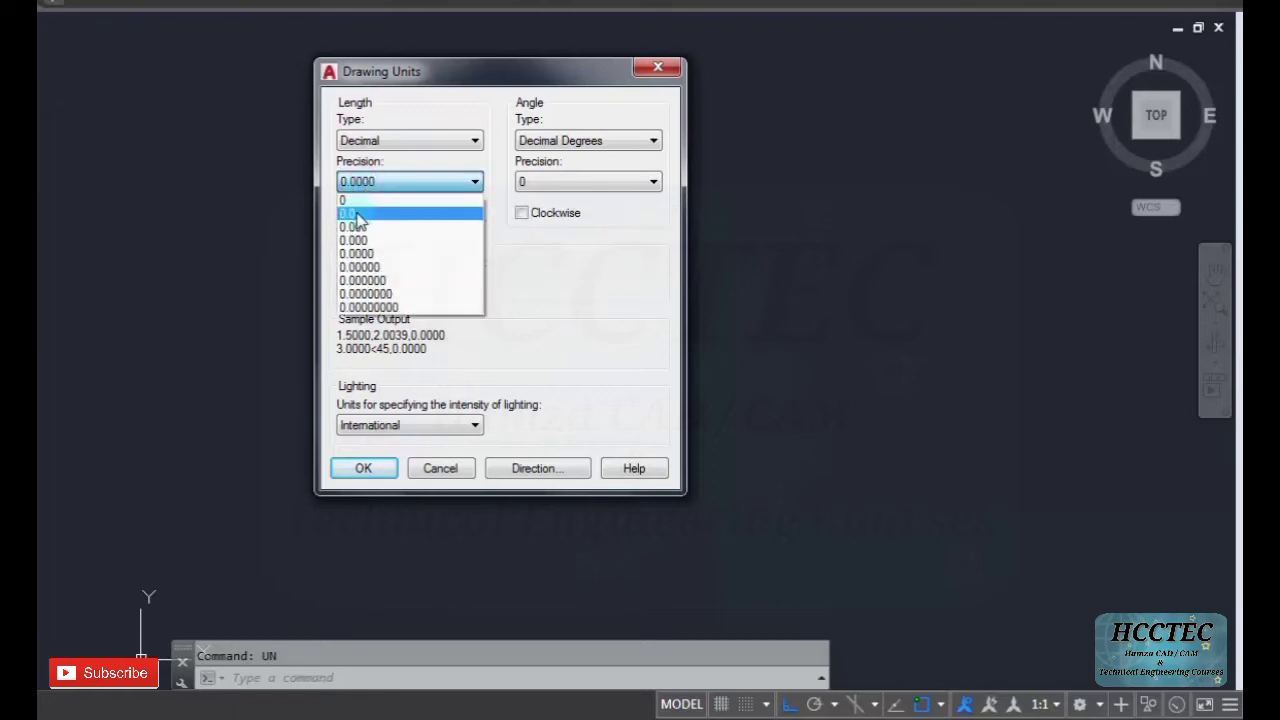
click(355, 213)
click(385, 285)
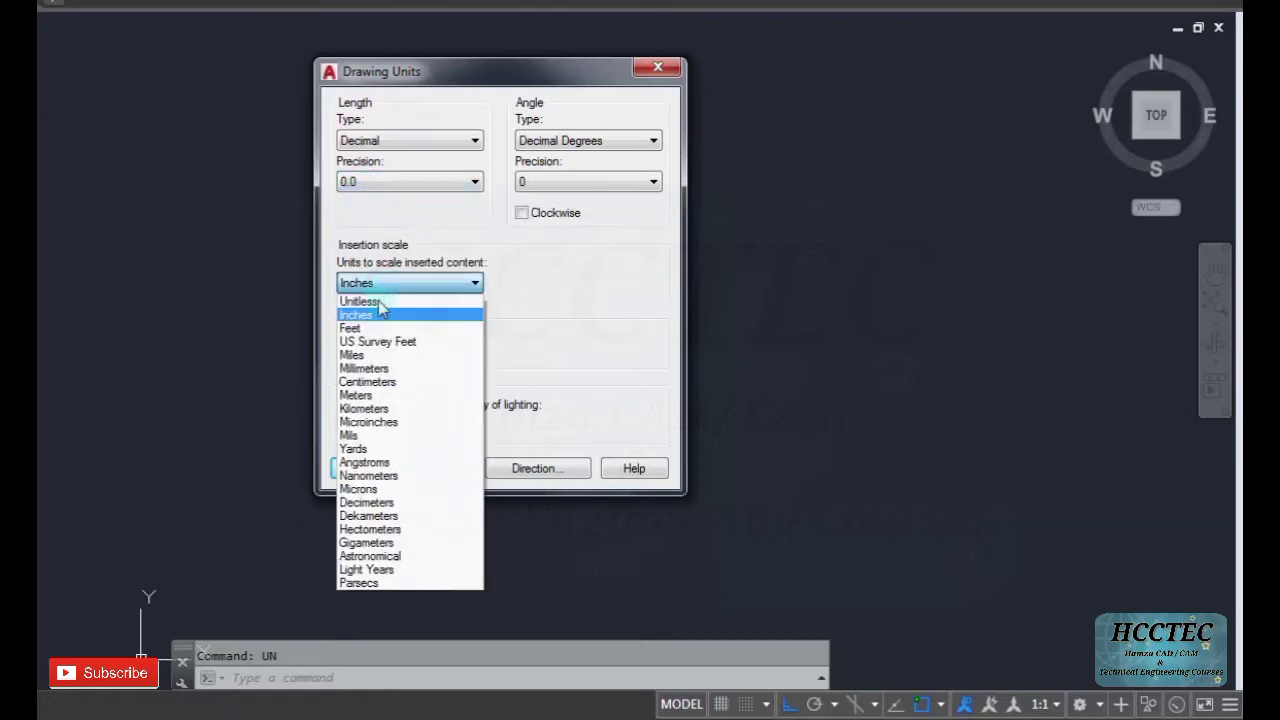
click(372, 368)
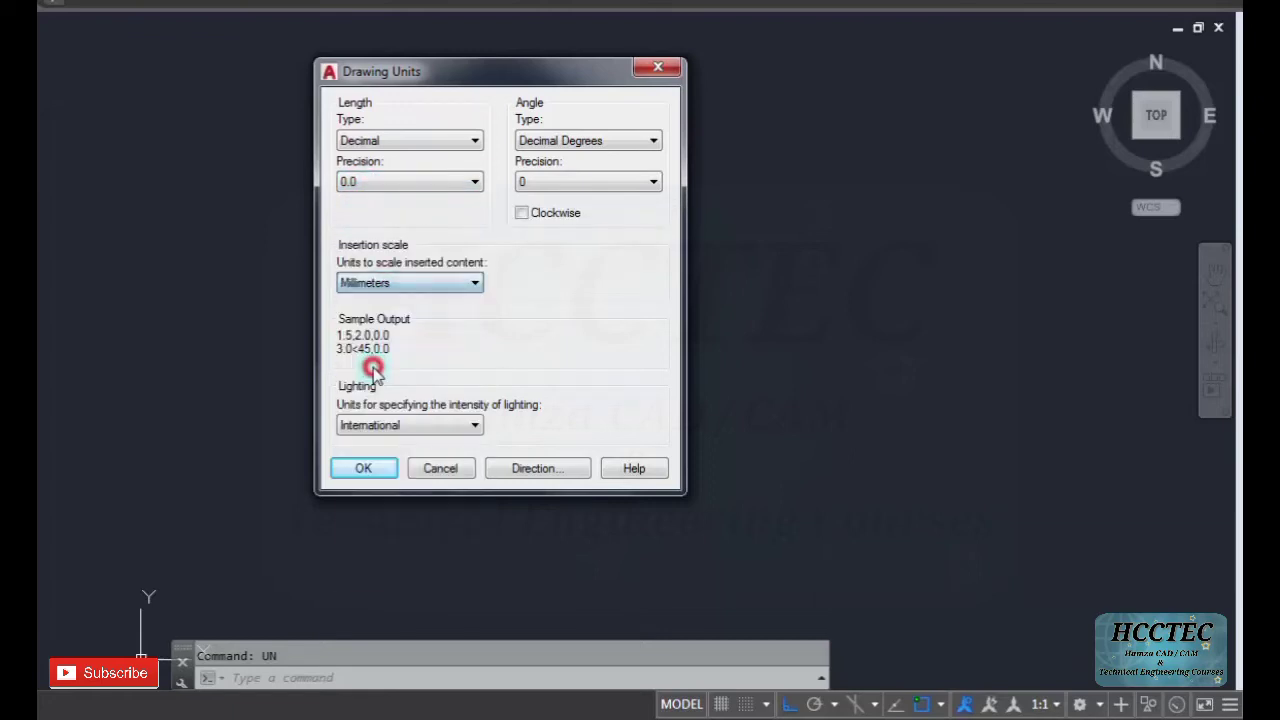
click(370, 469)
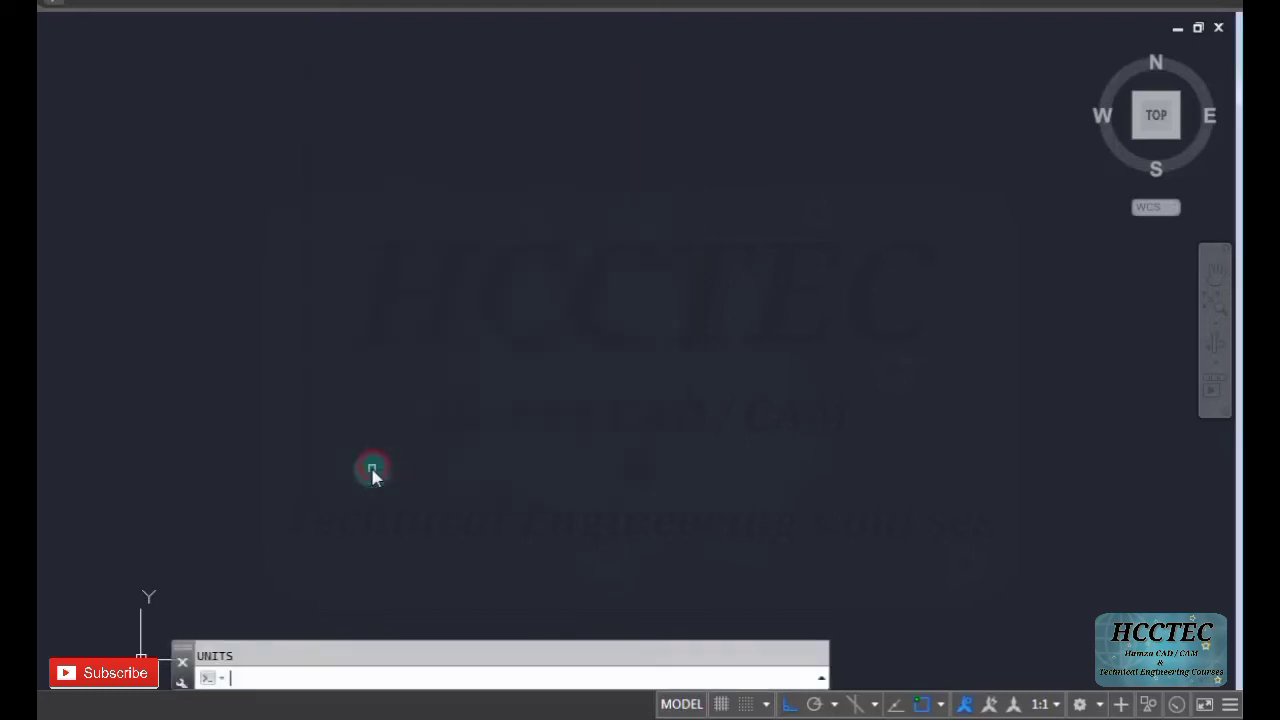
Draw a radius-17 circle with C, centred near the middle of the drawing.
scroll(571, 292, down, 2)
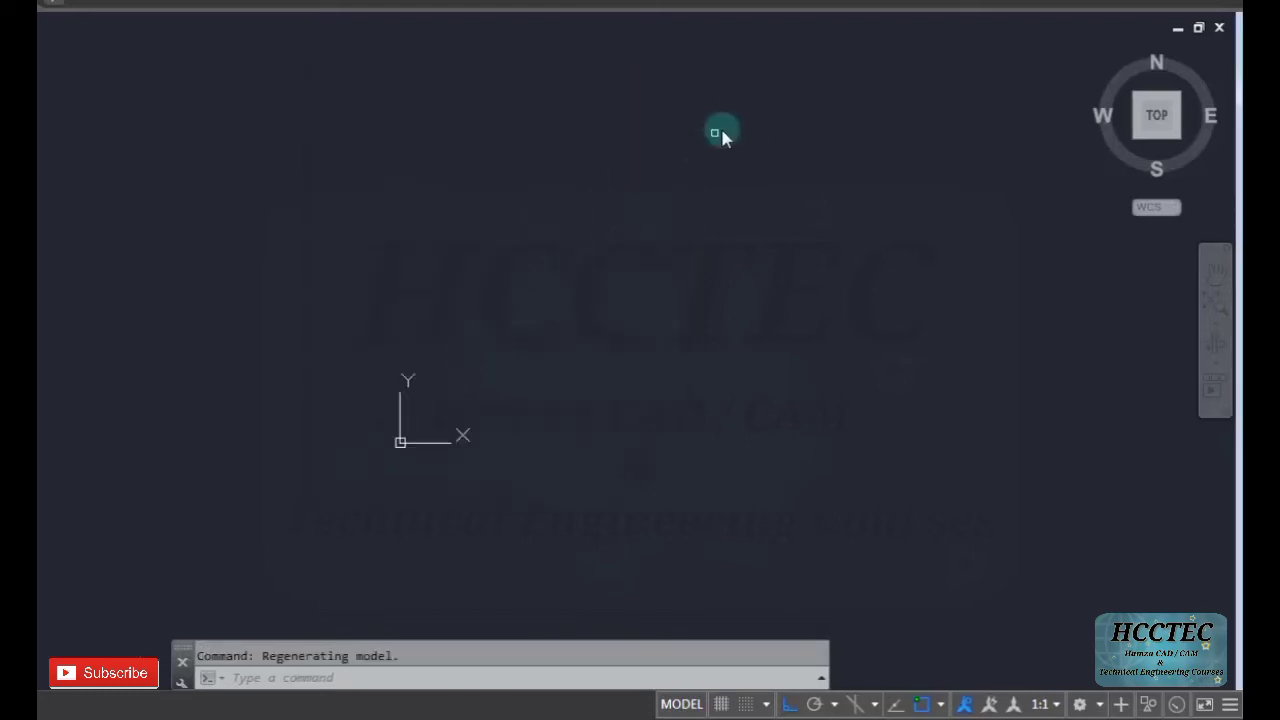
scroll(720, 135, up, 2)
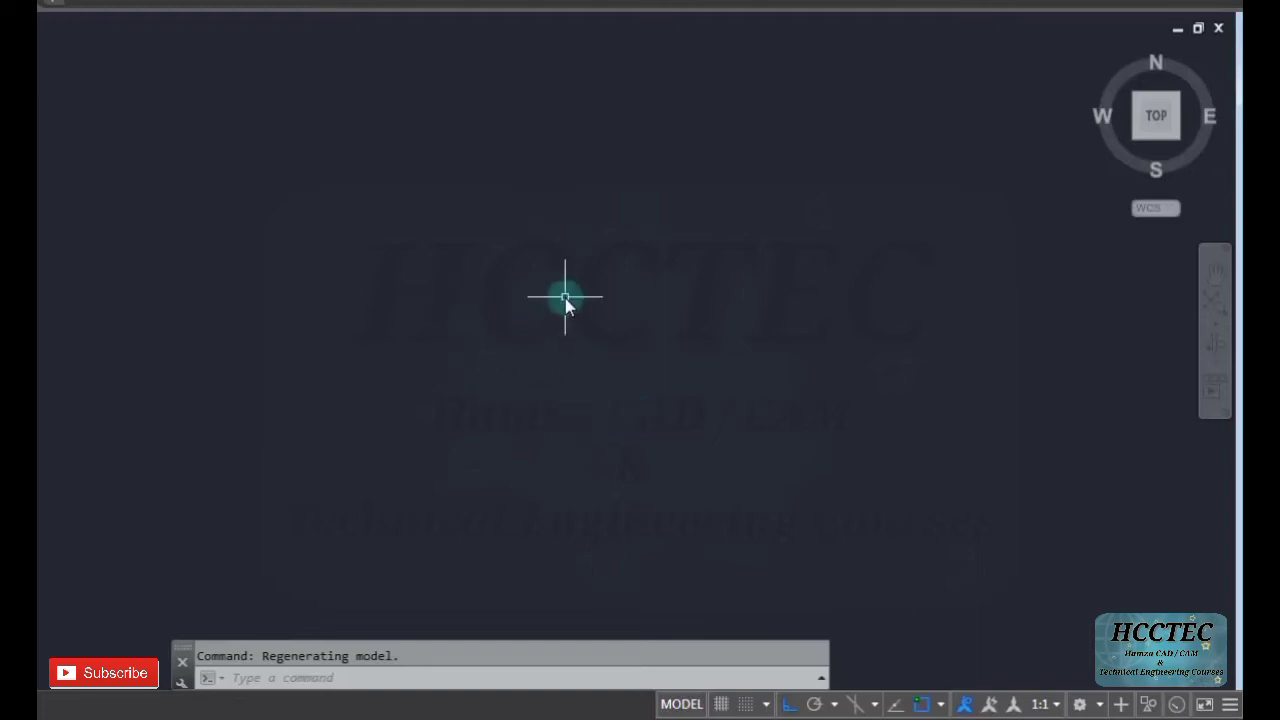
text(c)
key(Return)
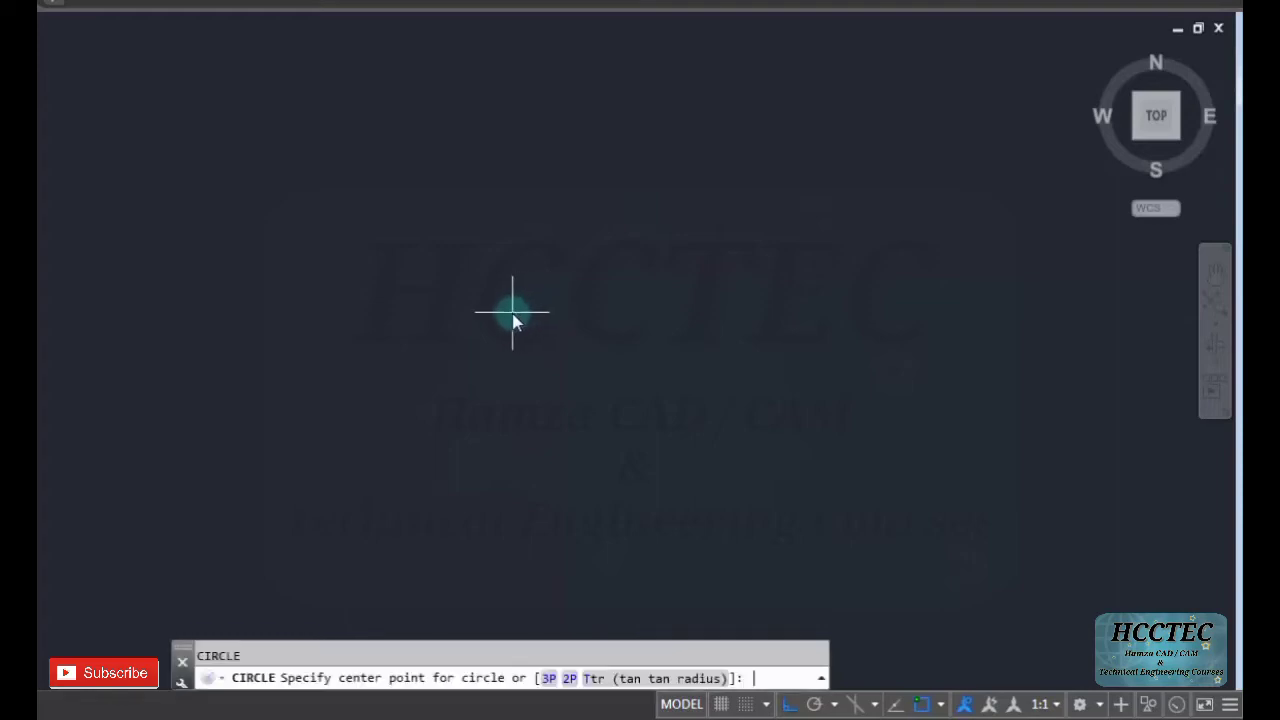
click(563, 298)
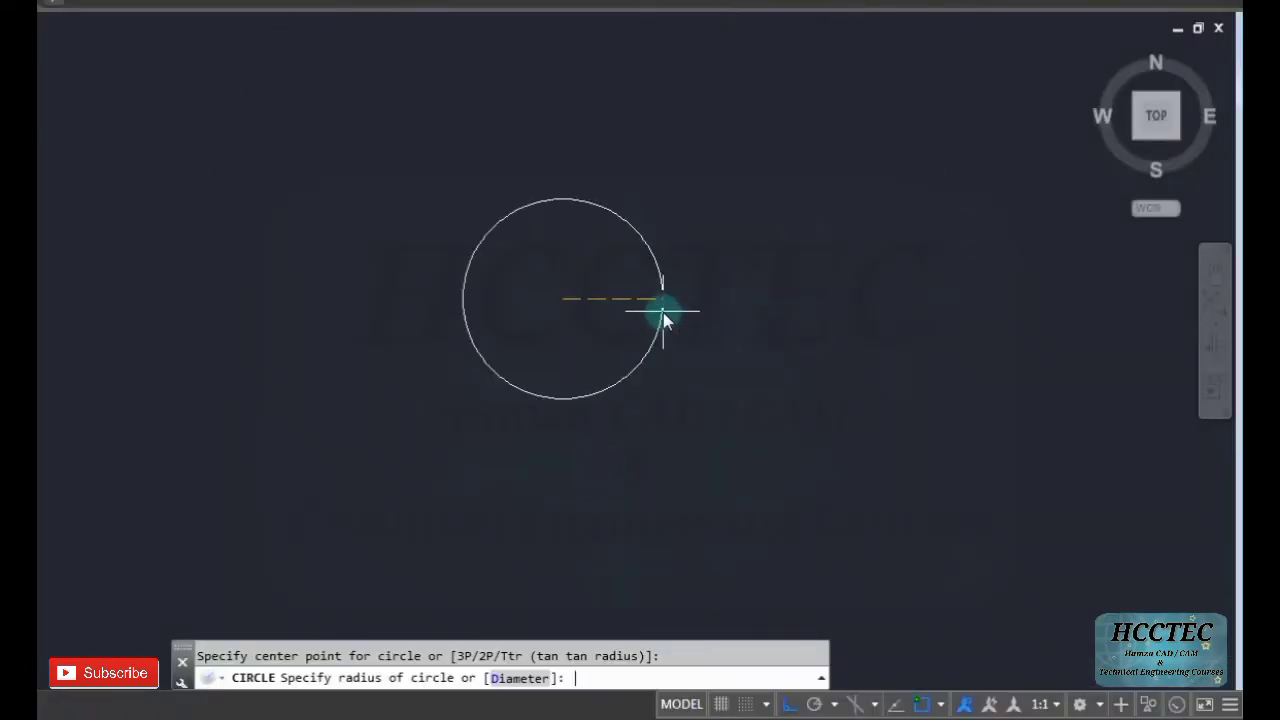
text(17)
key(Return)
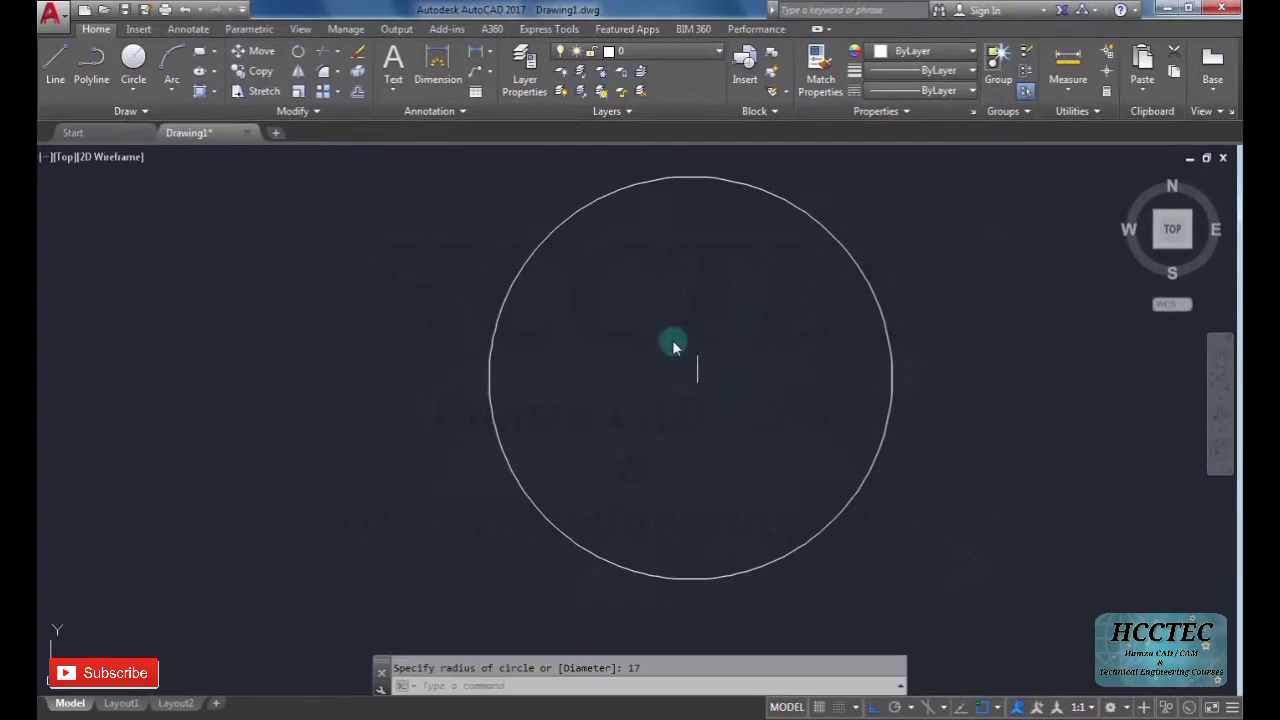
scroll(614, 470, down, 2)
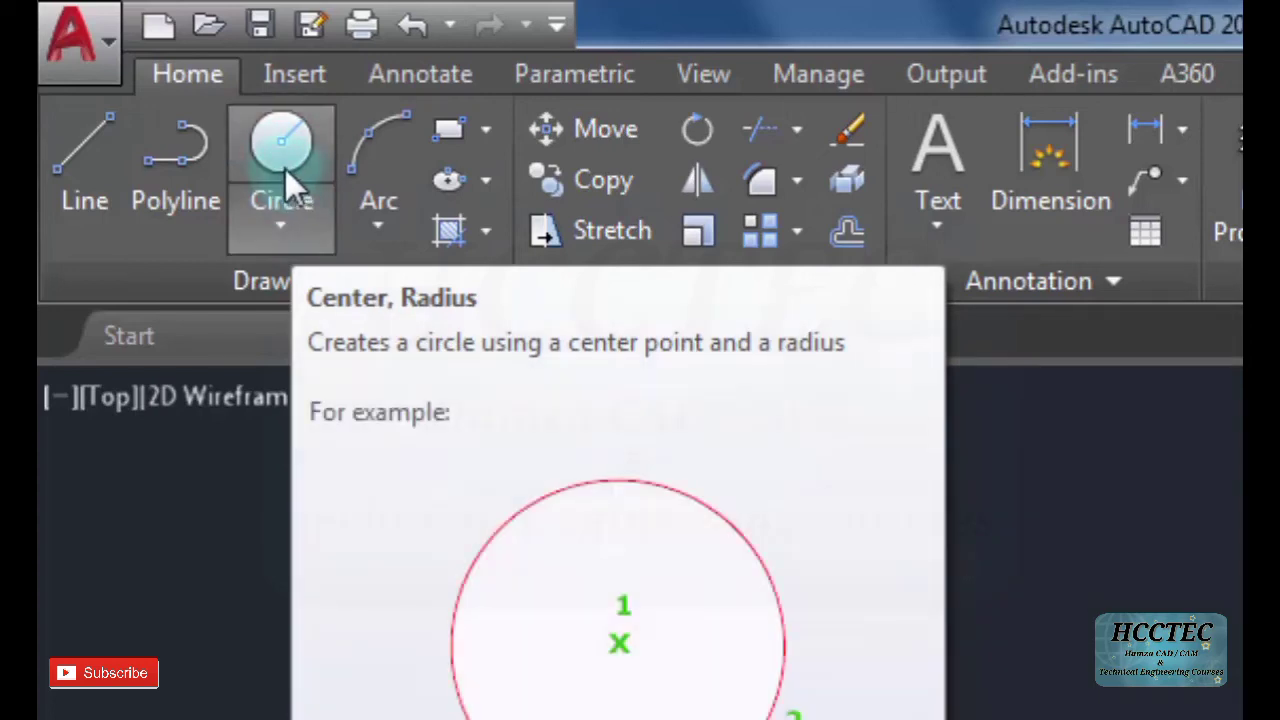
Open the Circle dropdown in the Draw panel and choose Center, Diameter.
click(291, 204)
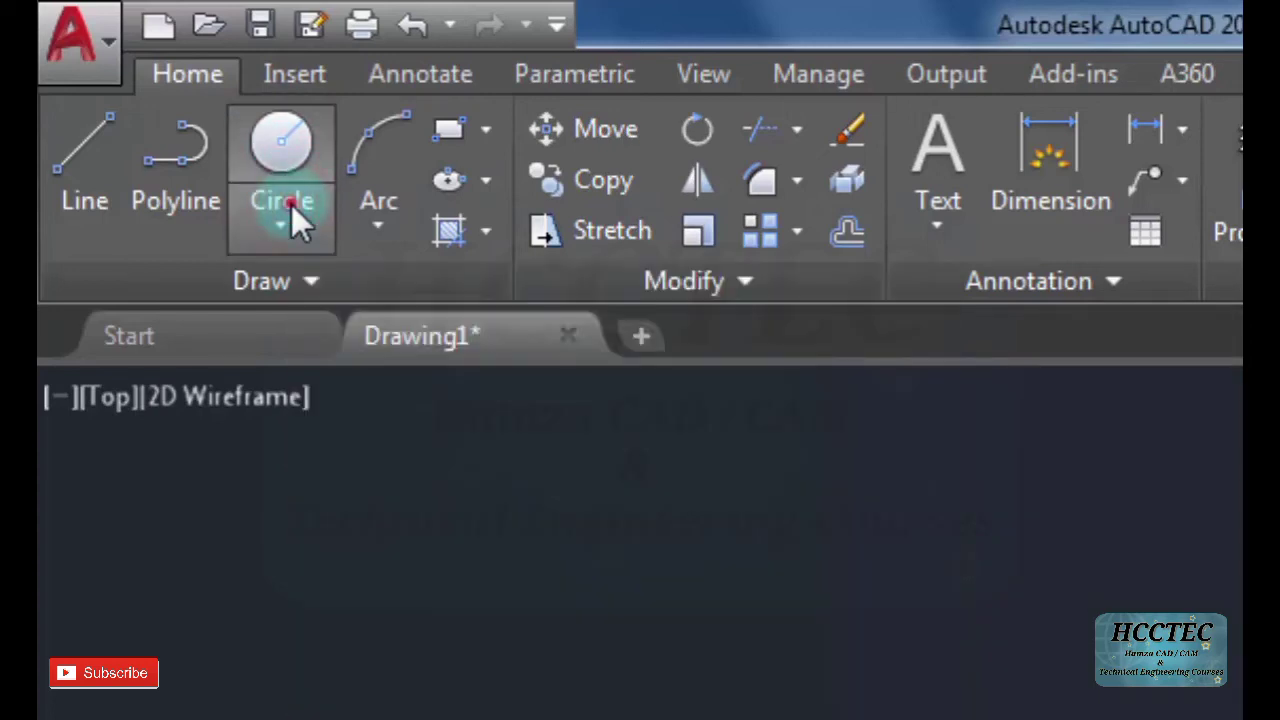
click(319, 306)
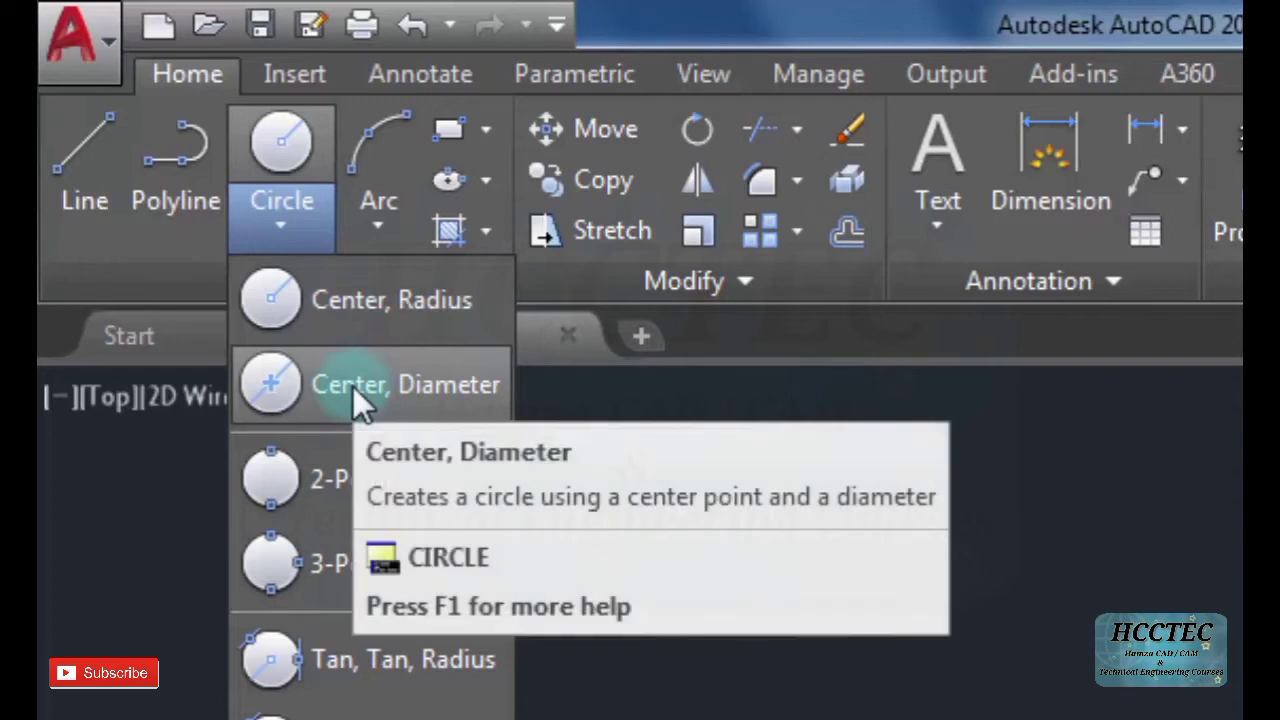
click(352, 385)
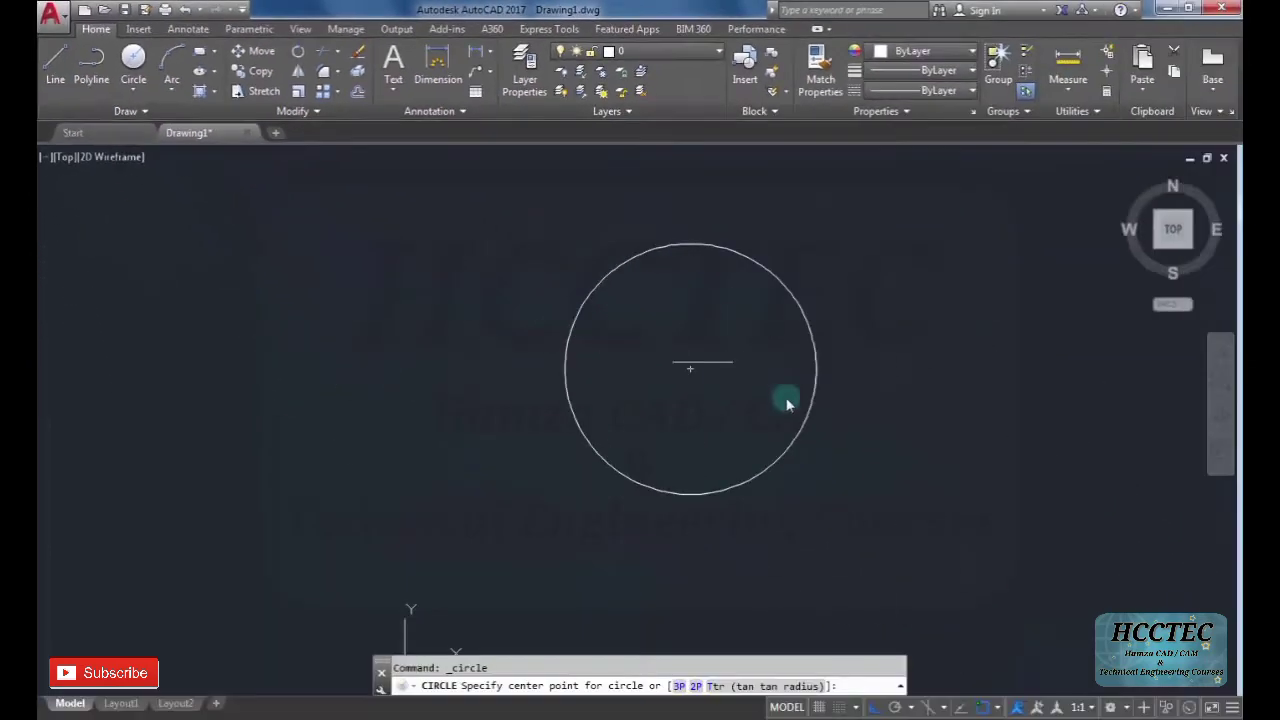
Centre the new circle on the radius-17 circle's centre with diameter 22.
click(690, 372)
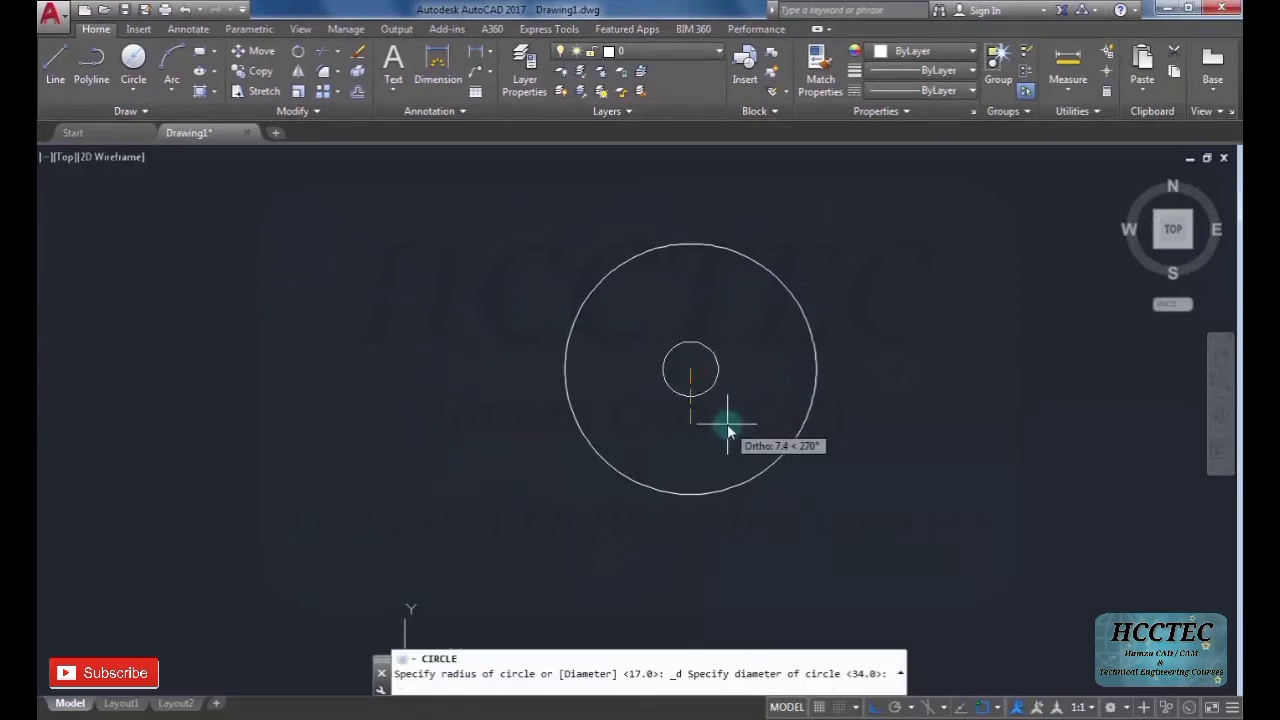
text(22)
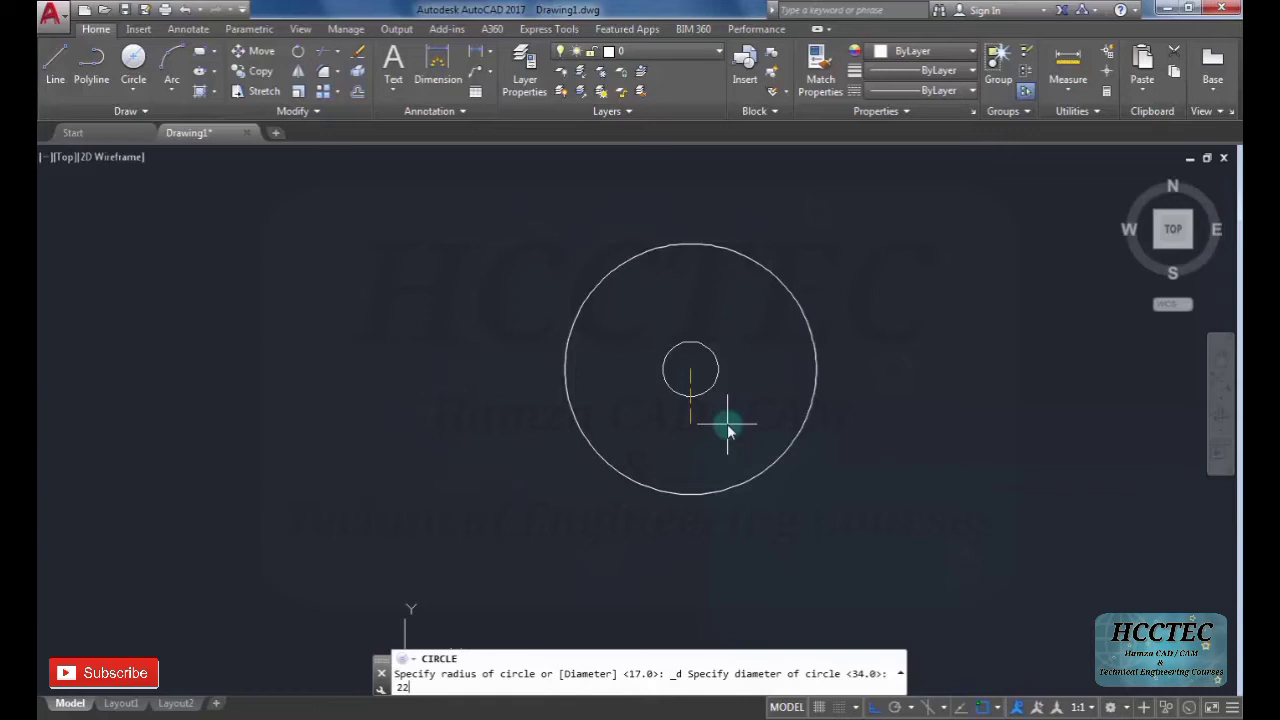
key(Return)
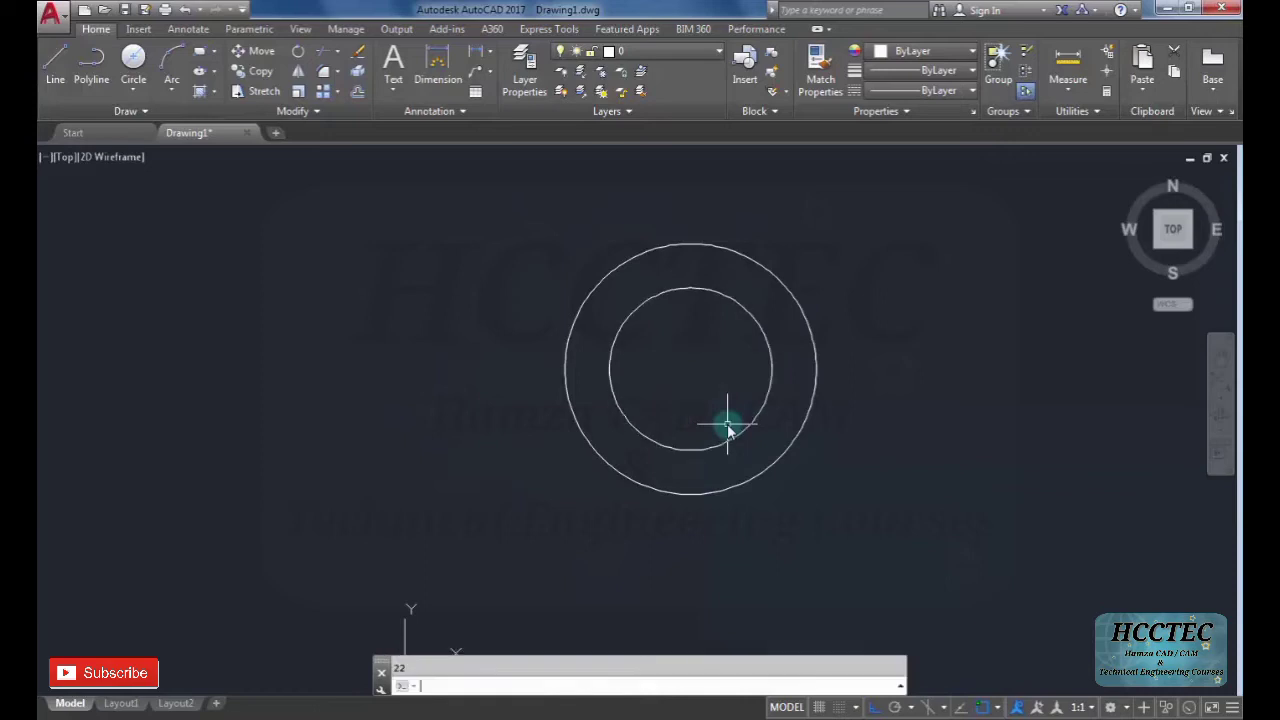
scroll(672, 330, down, 2)
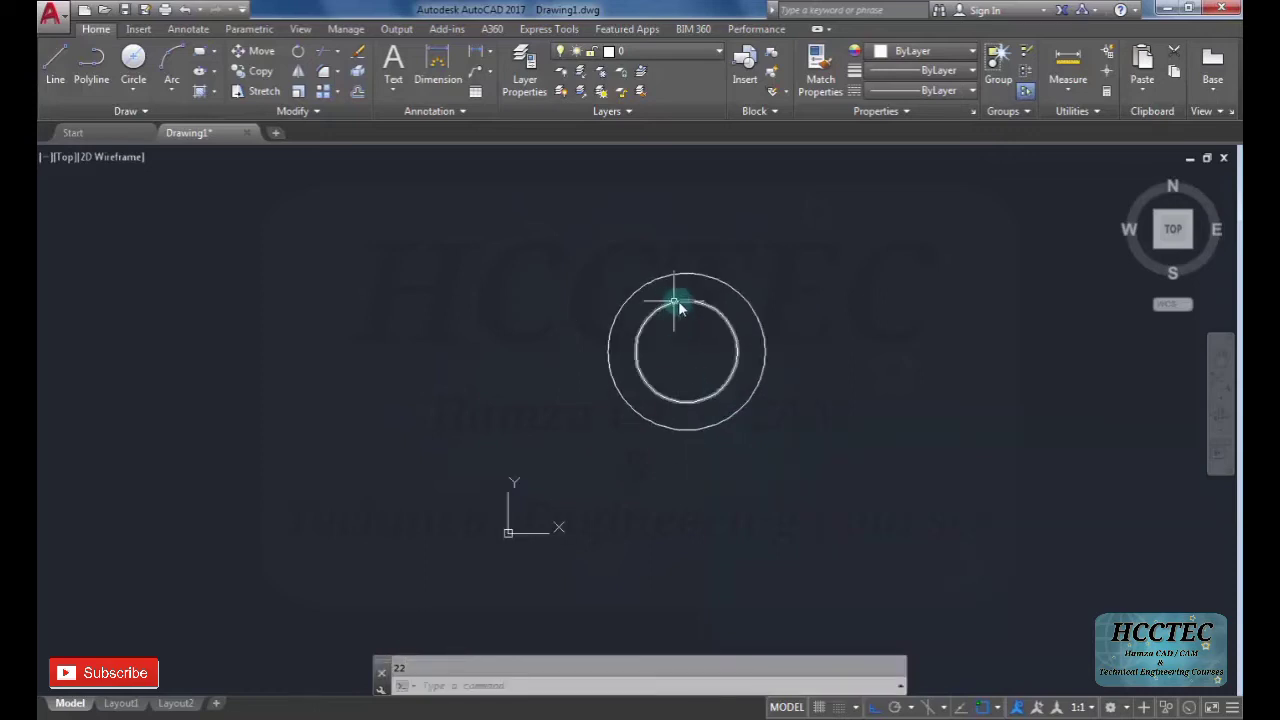
scroll(678, 362, up, 2)
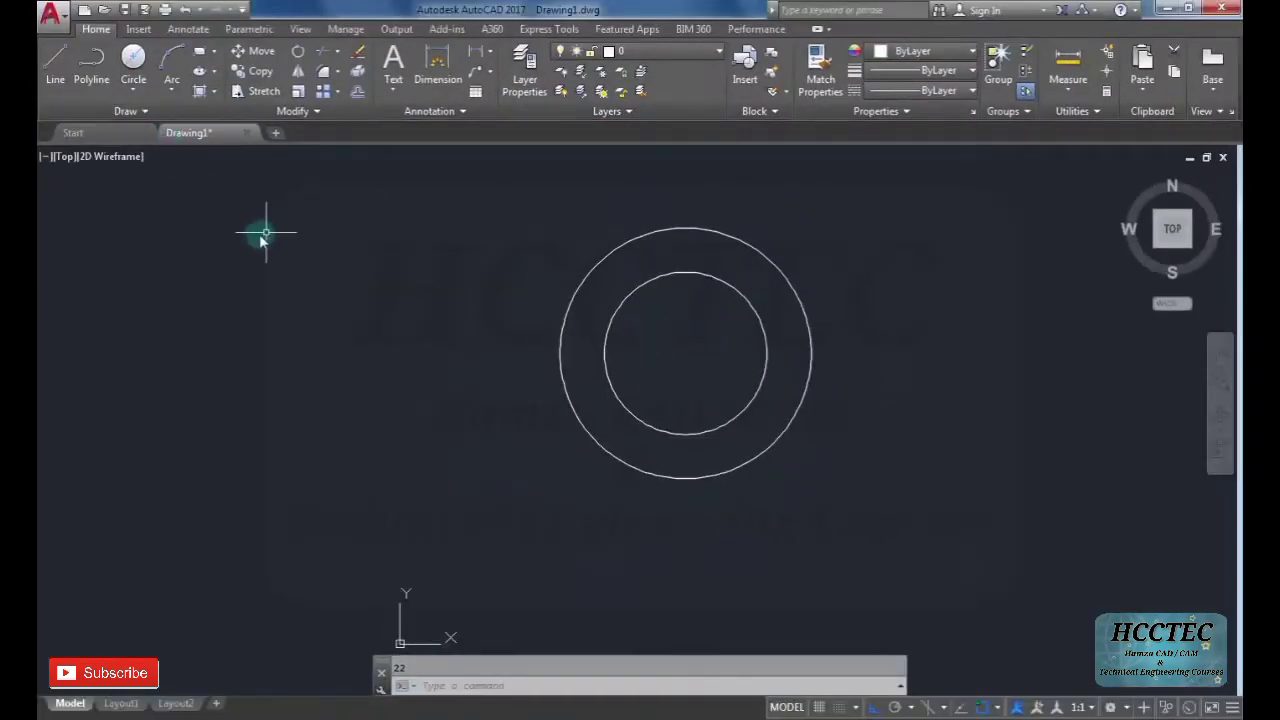
Draw a diameter-10 circle on the shared centre of the existing circles.
text(c)
key(Return)
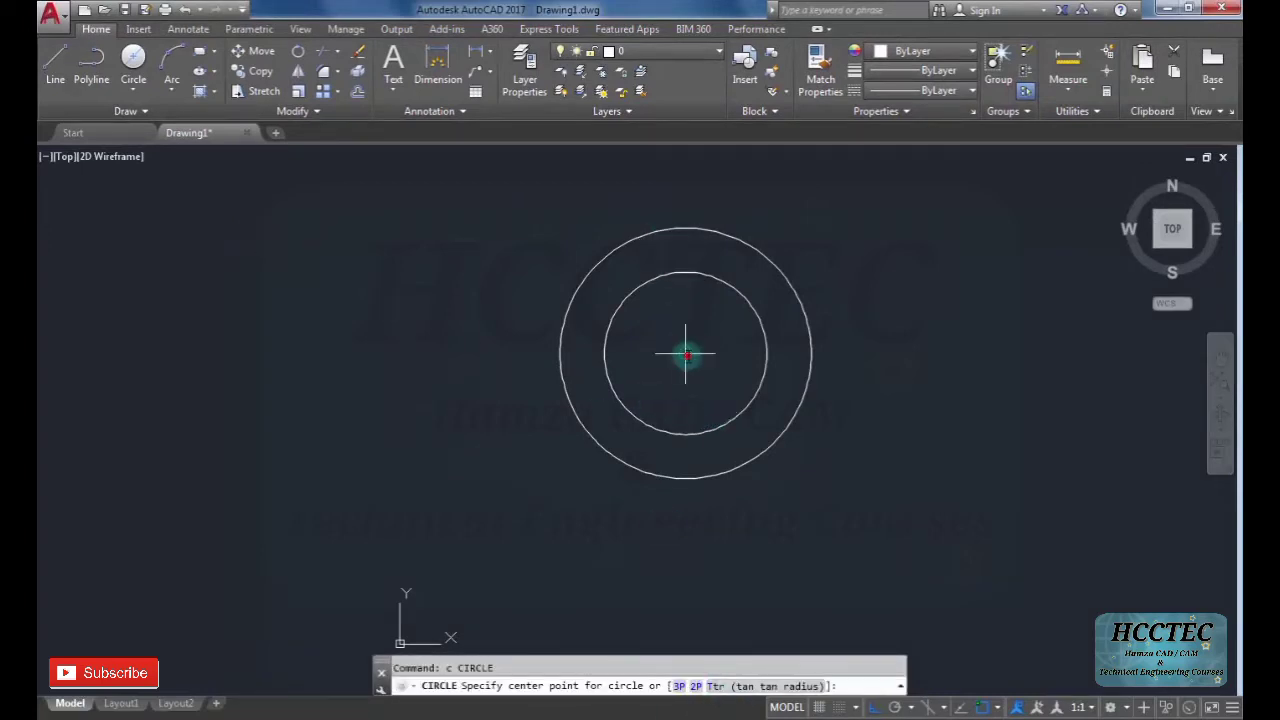
click(686, 354)
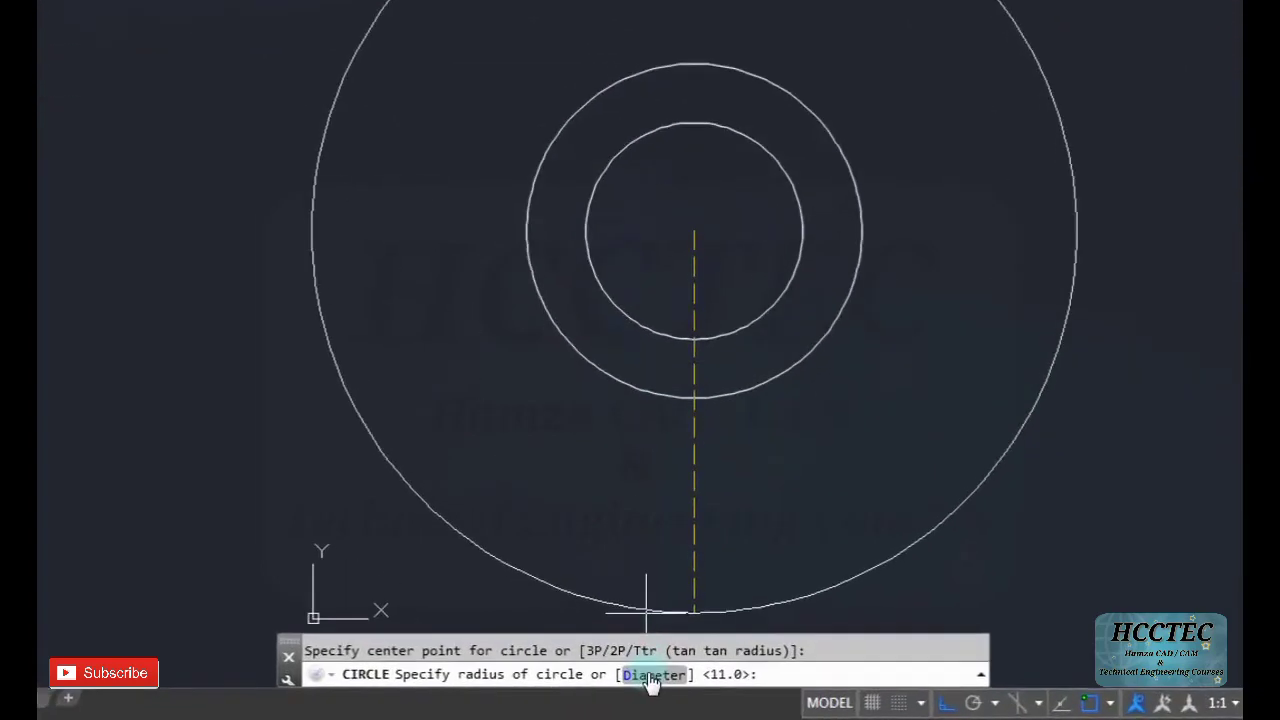
scroll(651, 294, down, 1)
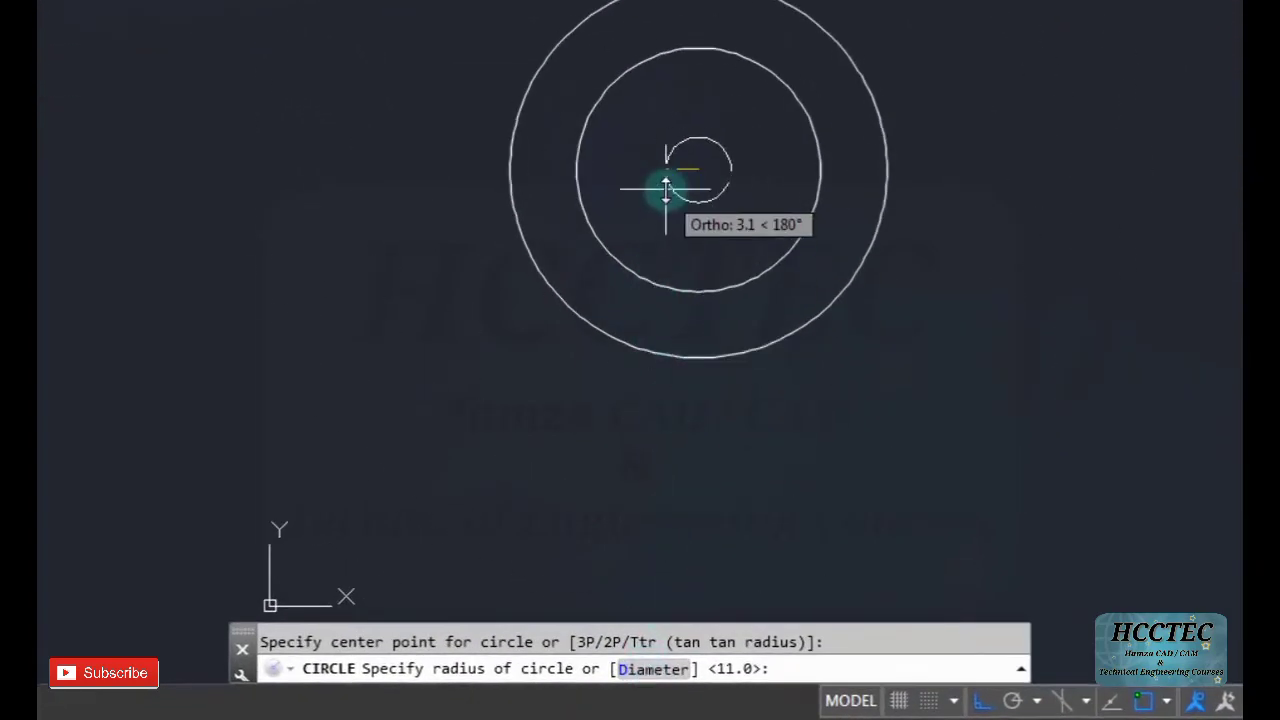
scroll(651, 240, down, 1)
scroll(718, 210, down, 2)
scroll(714, 222, up, 2)
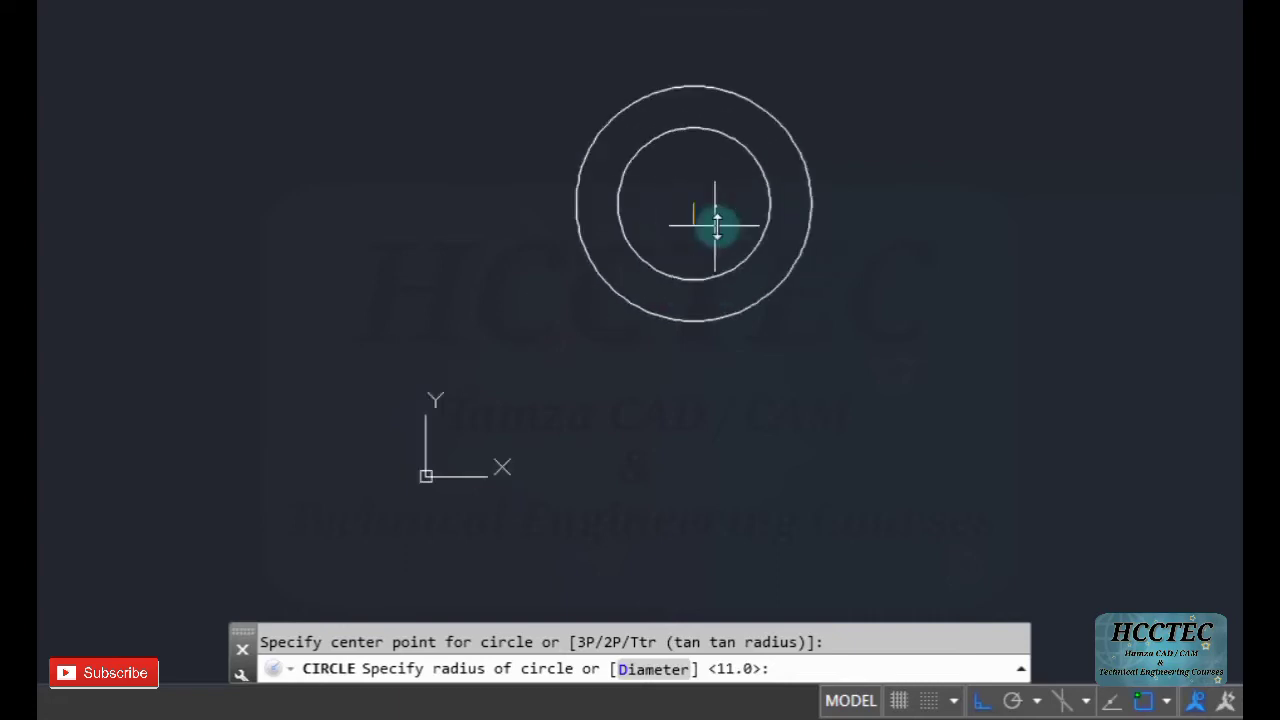
scroll(714, 222, up, 1)
scroll(720, 206, up, 2)
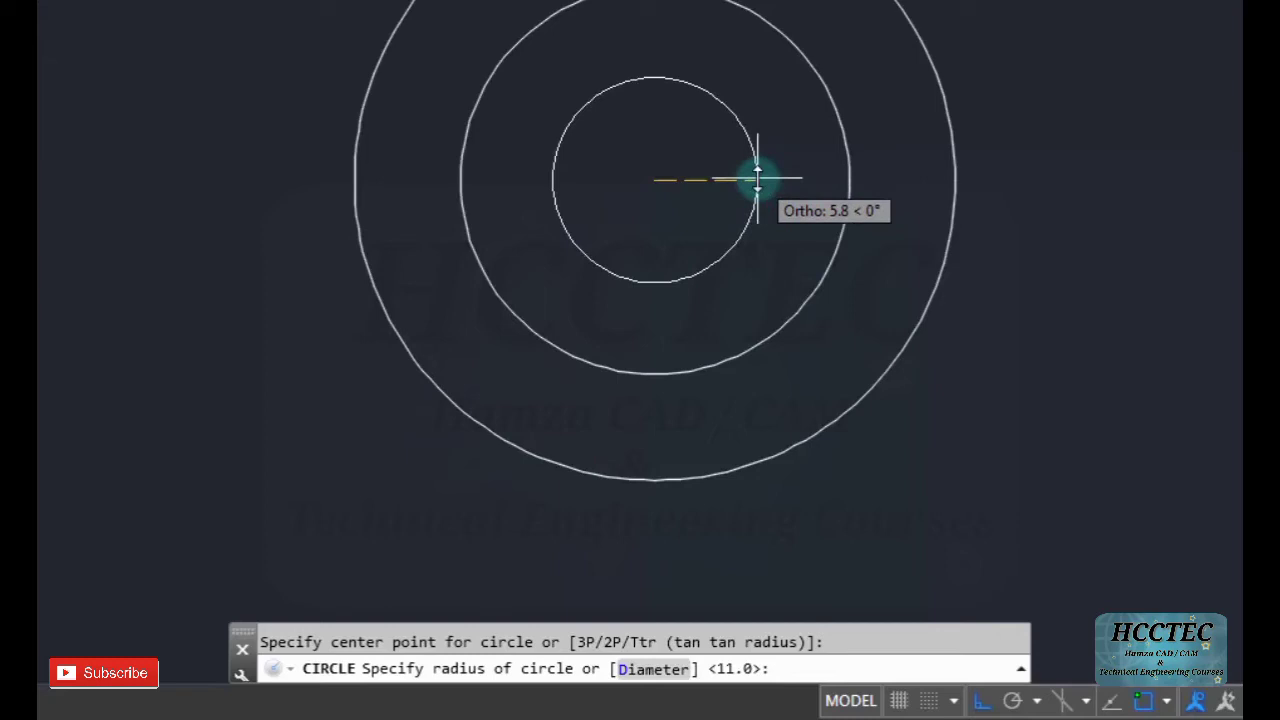
click(661, 665)
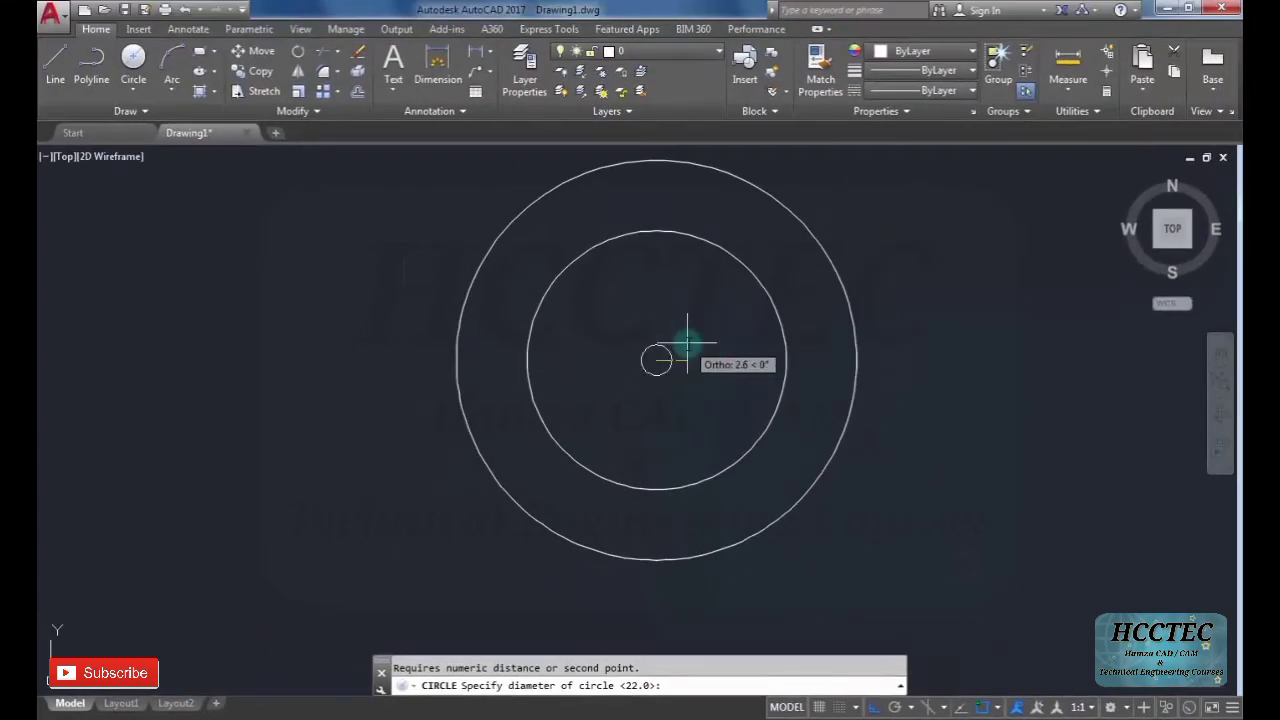
text(10)
key(Return)
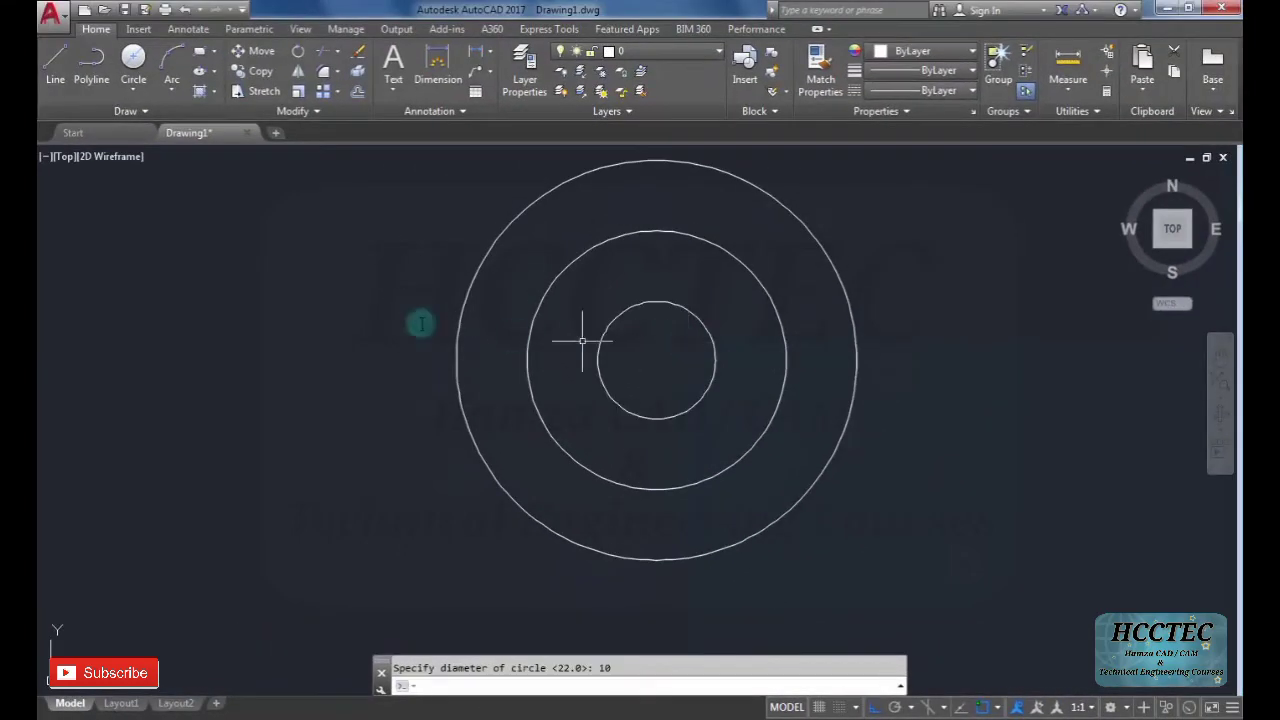
Open the Circle methods dropdown, then dismiss it and the stray selection.
click(142, 82)
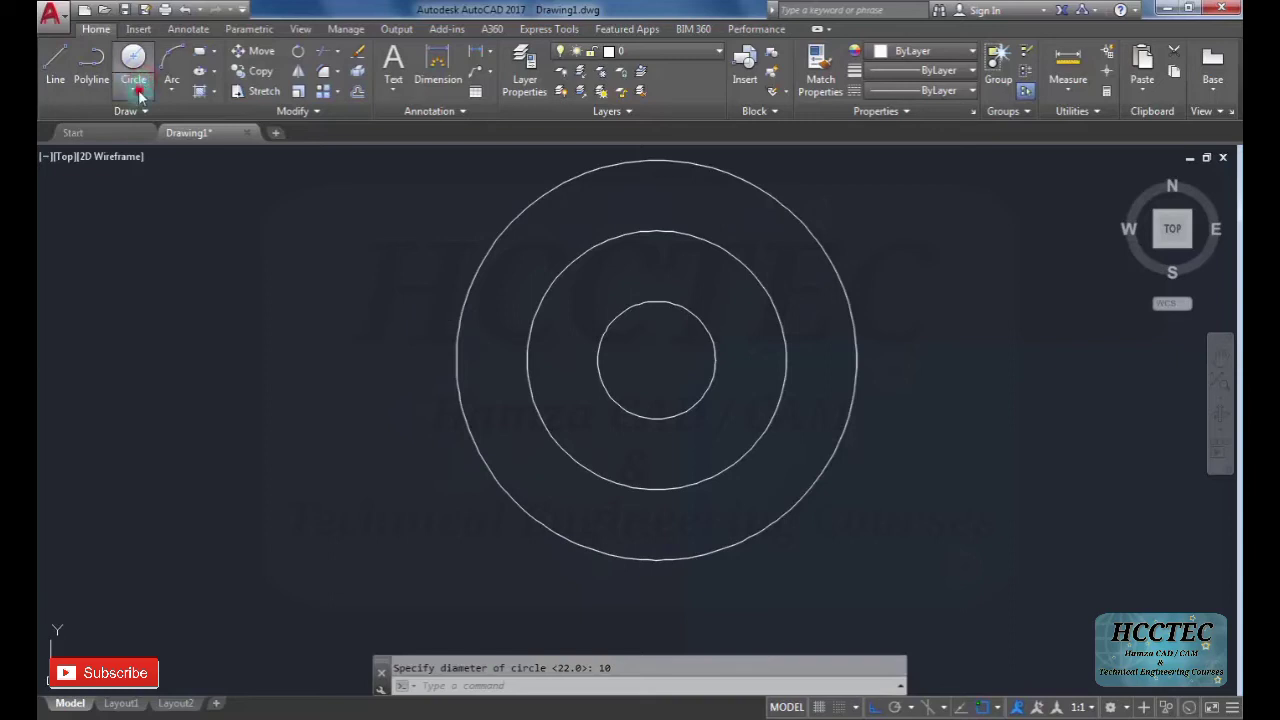
click(134, 91)
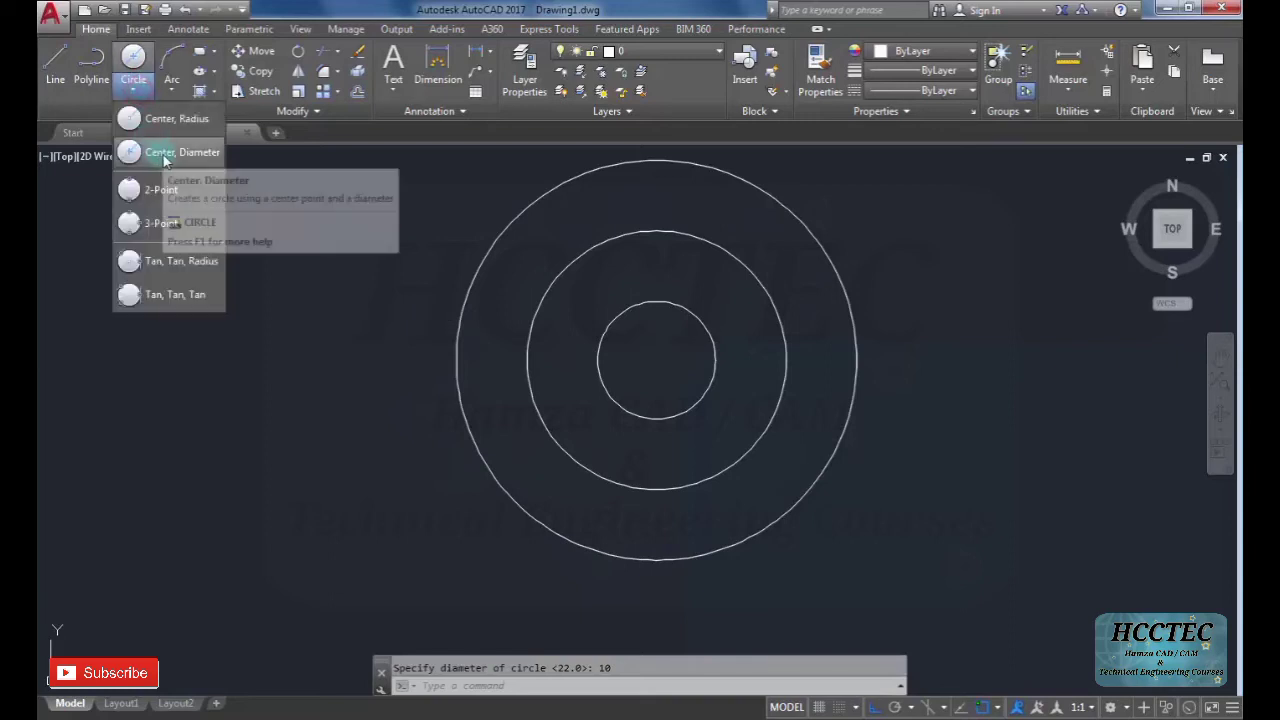
click(650, 357)
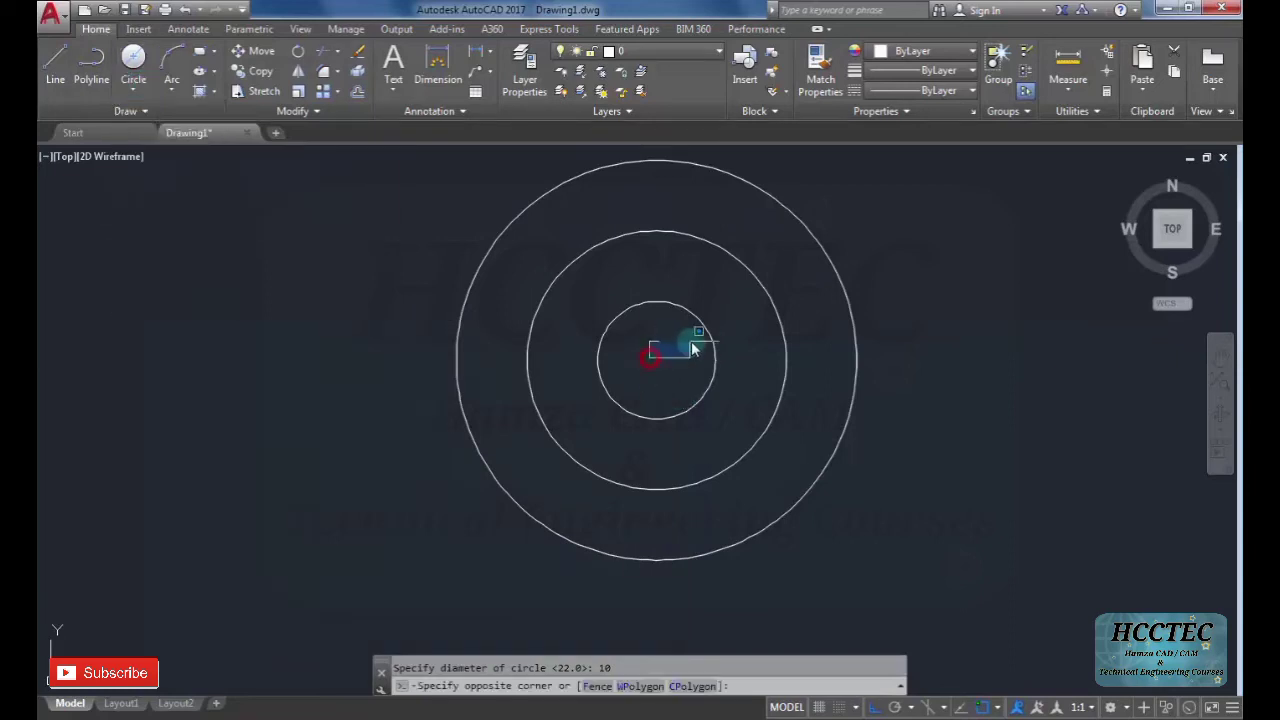
key(Escape)
scroll(711, 443, down, 2)
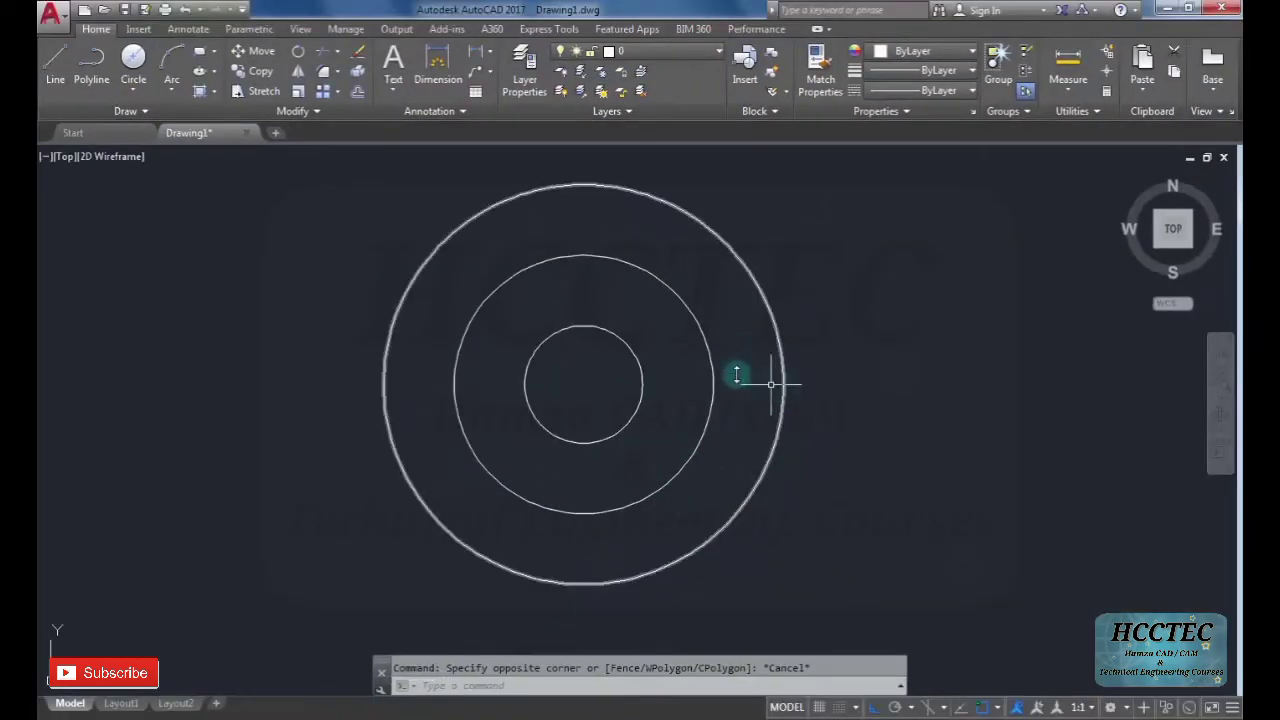
Draw a radius-2.2 circle centred on the outer circle's top quadrant.
text(c)
key(Return)
scroll(675, 285, up, 5)
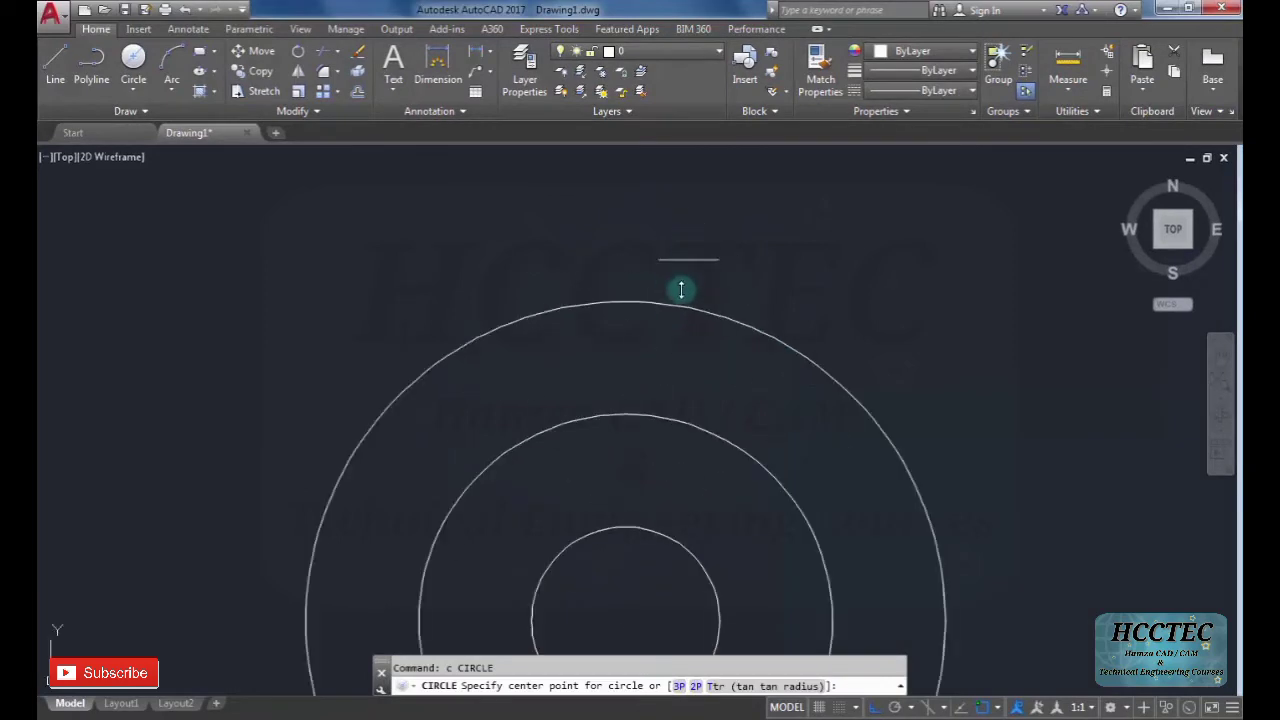
scroll(670, 290, down, 3)
scroll(648, 292, down, 2)
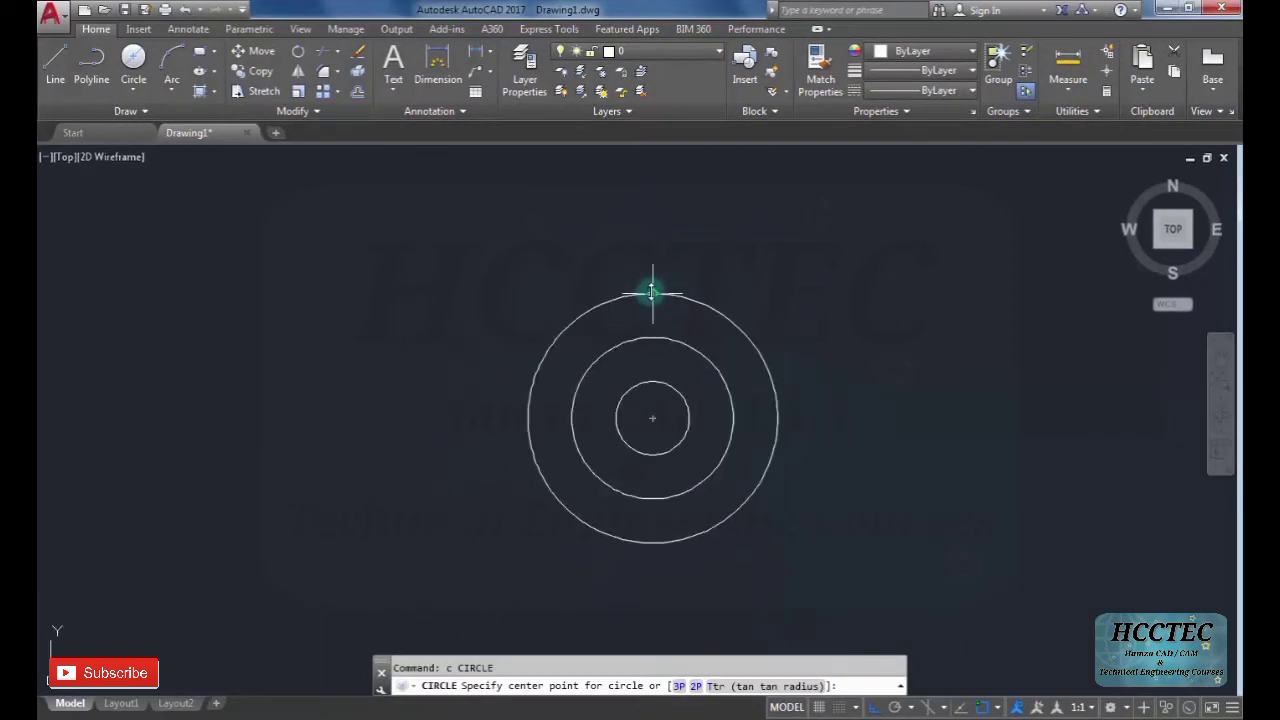
click(652, 292)
scroll(657, 331, up, 4)
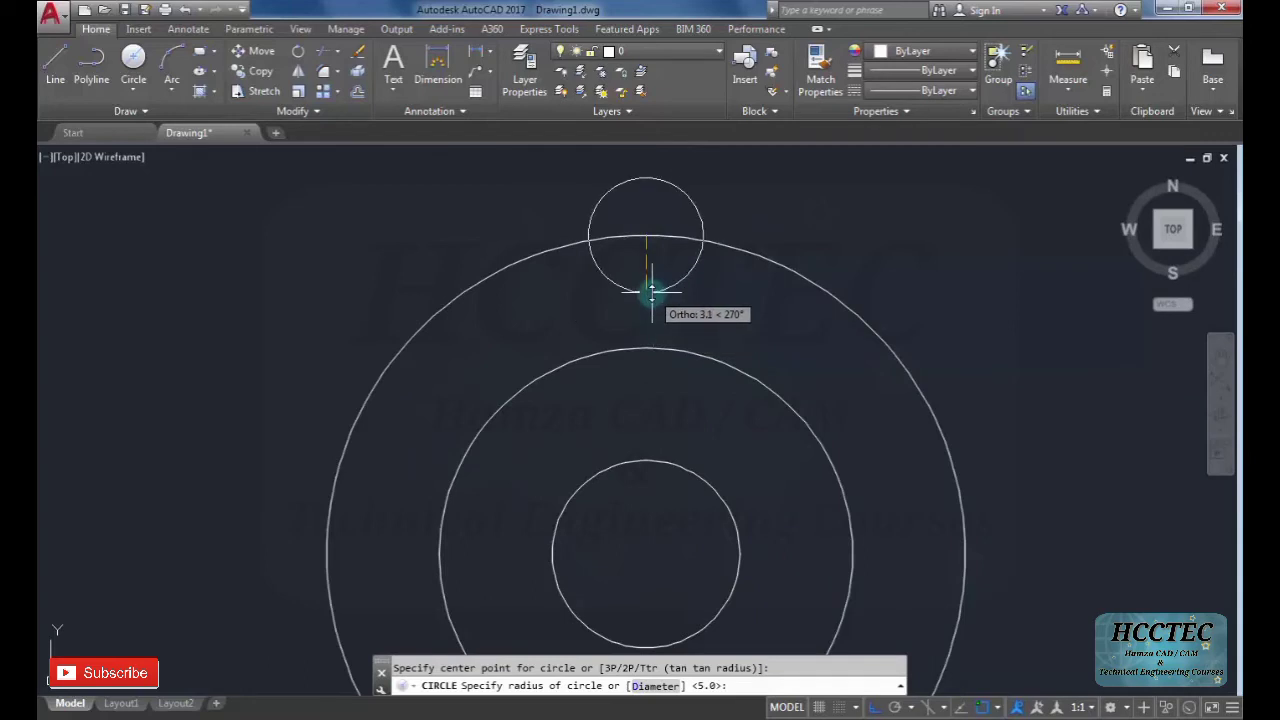
text(2.2)
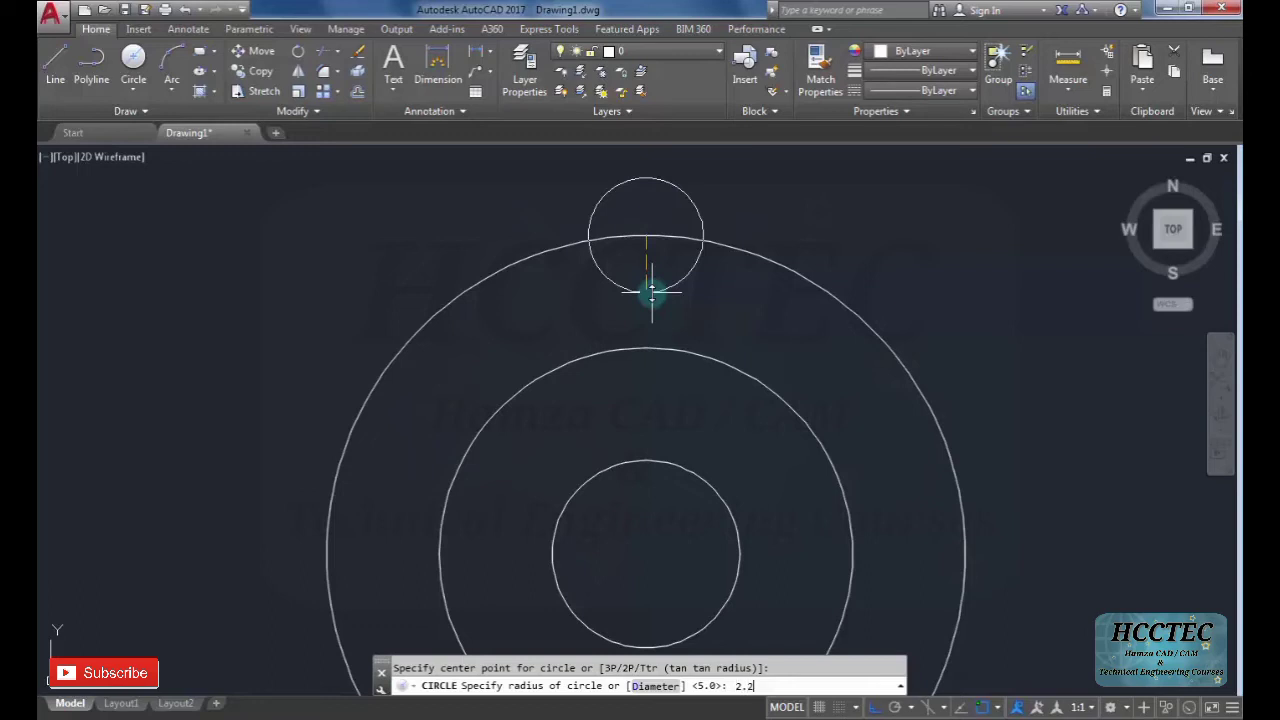
key(Return)
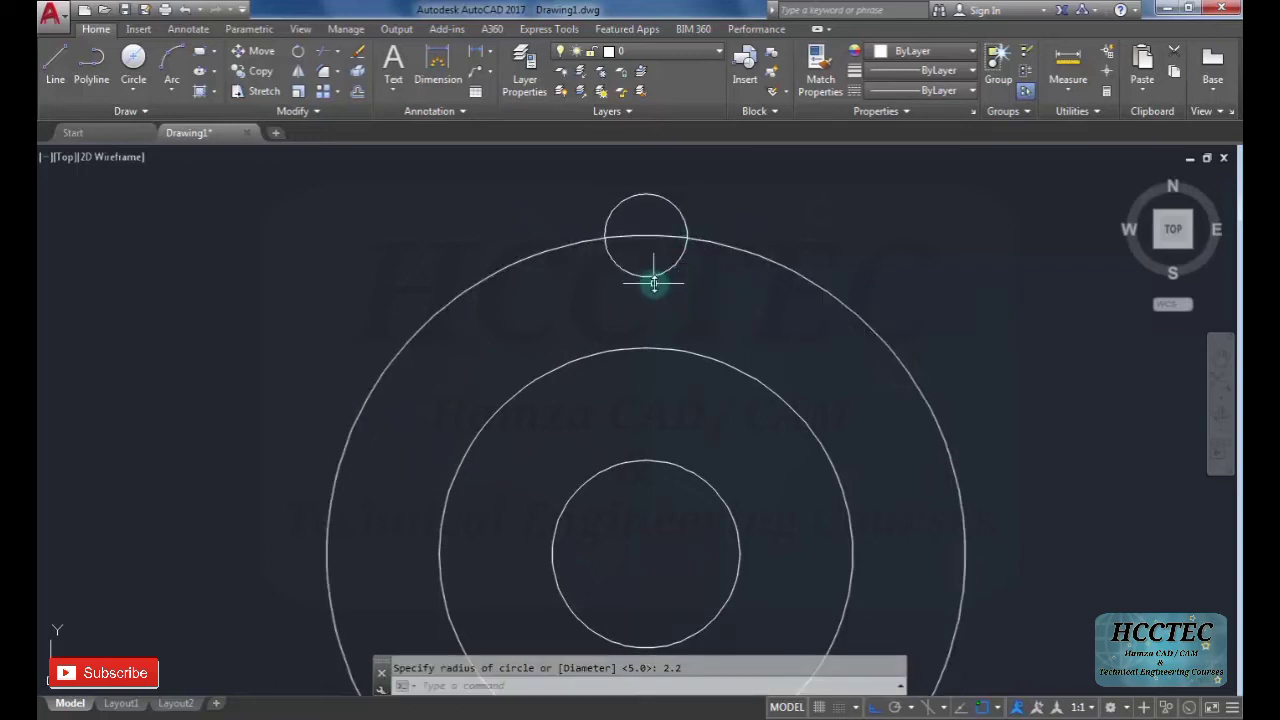
scroll(683, 268, down, 1)
key(Escape)
scroll(680, 278, down, 1)
Draw a radius-5 circle concentric with the radius-2.2 top hole.
scroll(668, 263, up, 1)
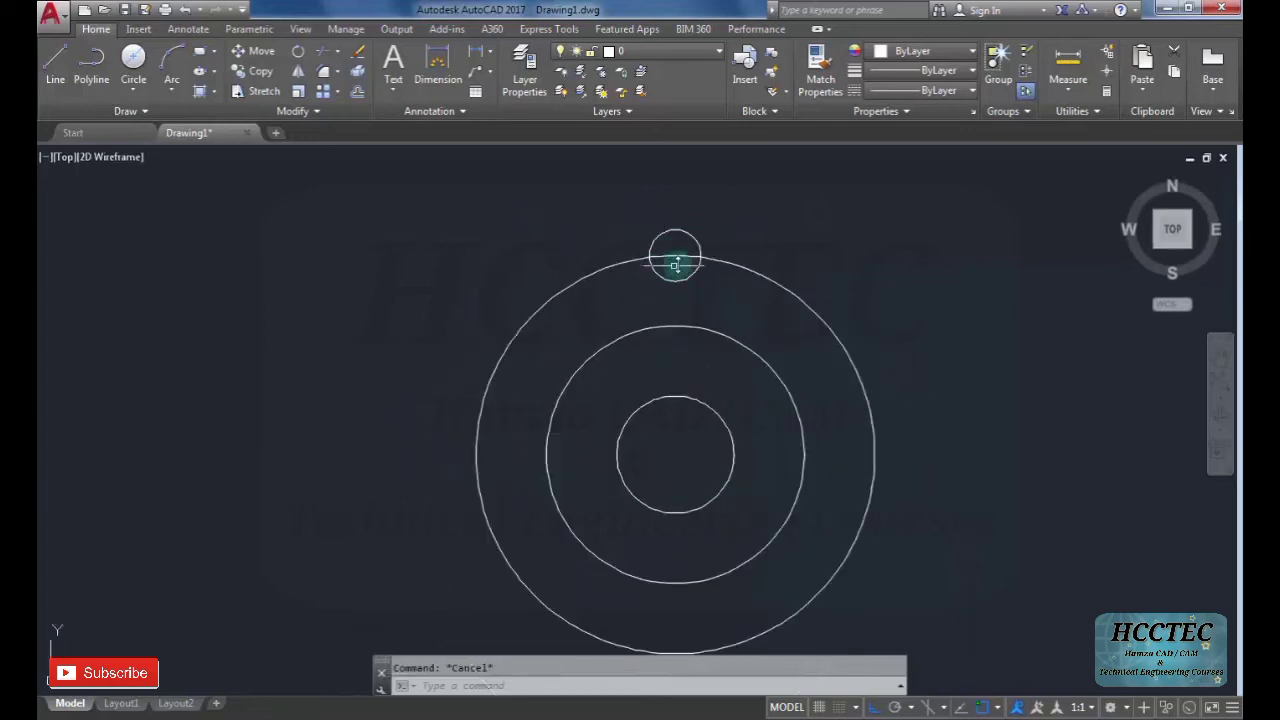
key(Return)
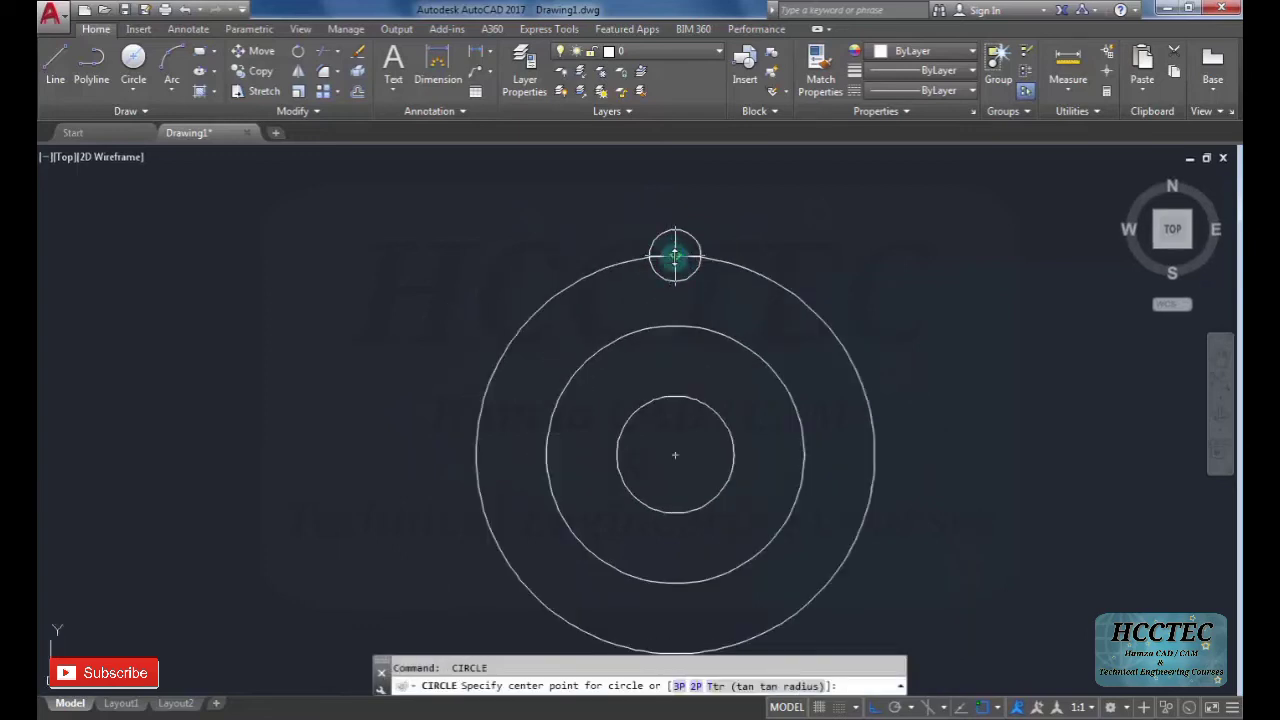
click(675, 257)
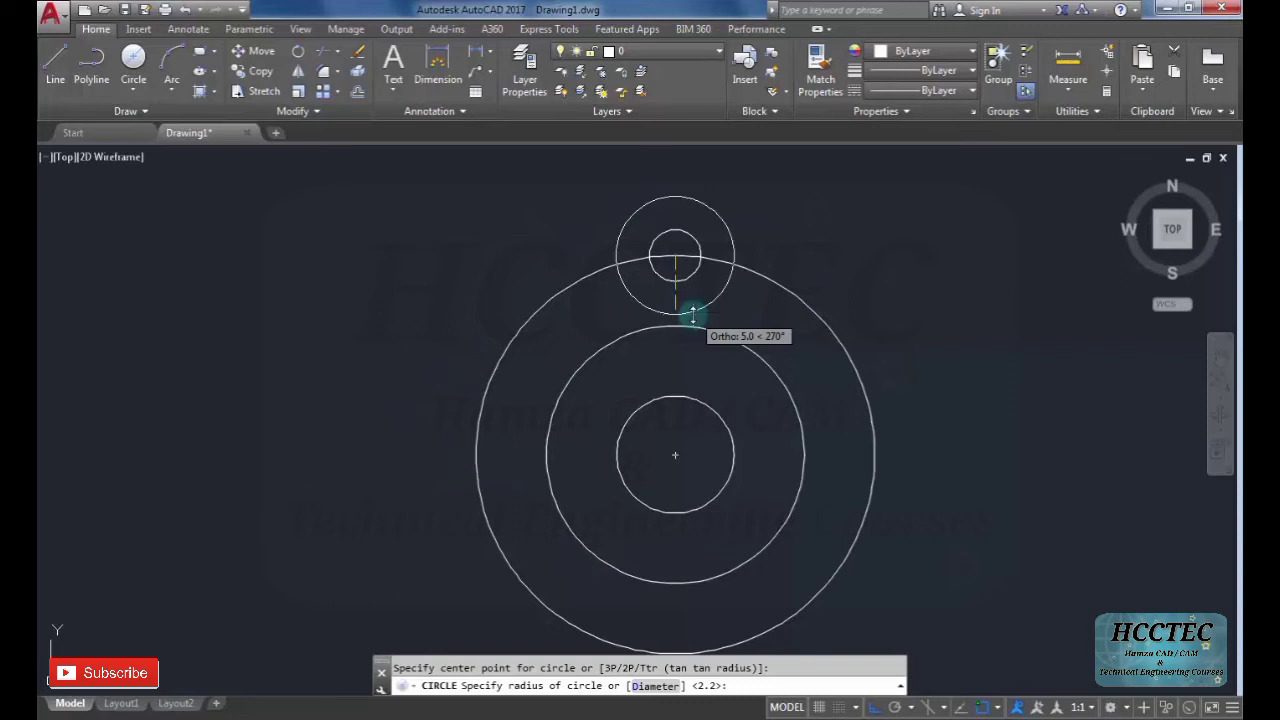
click(757, 323)
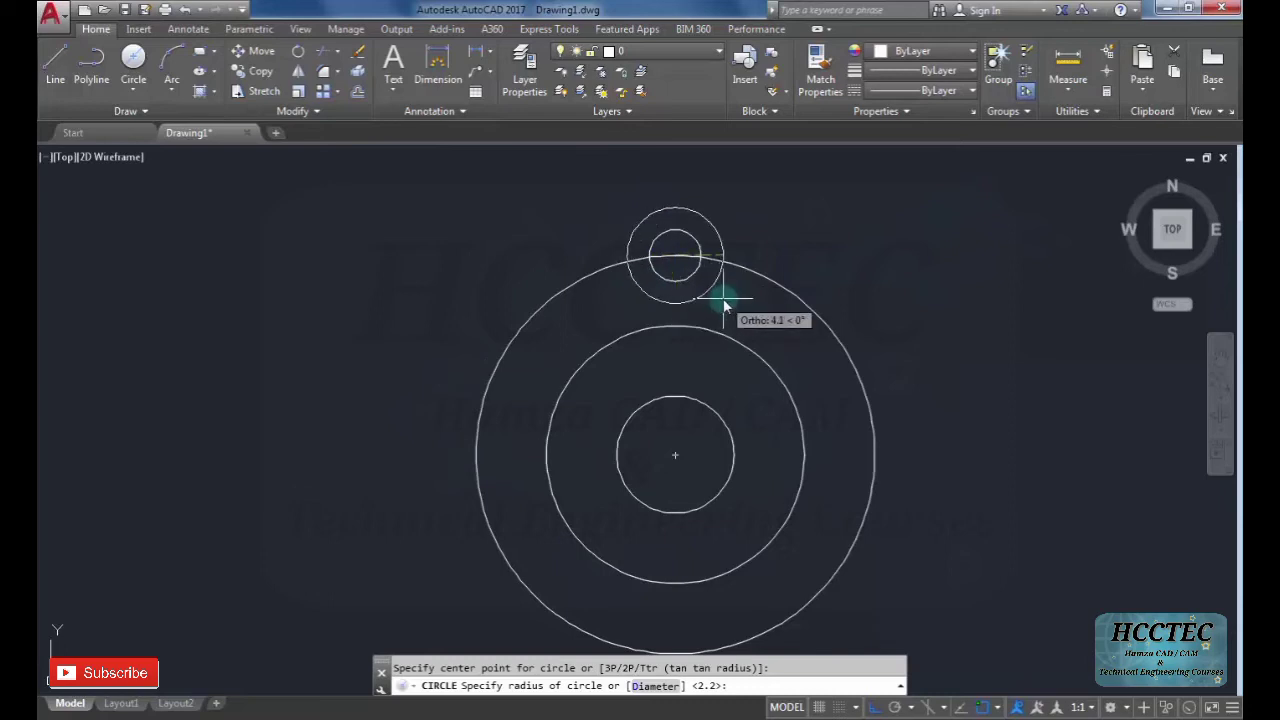
text(5)
key(Return)
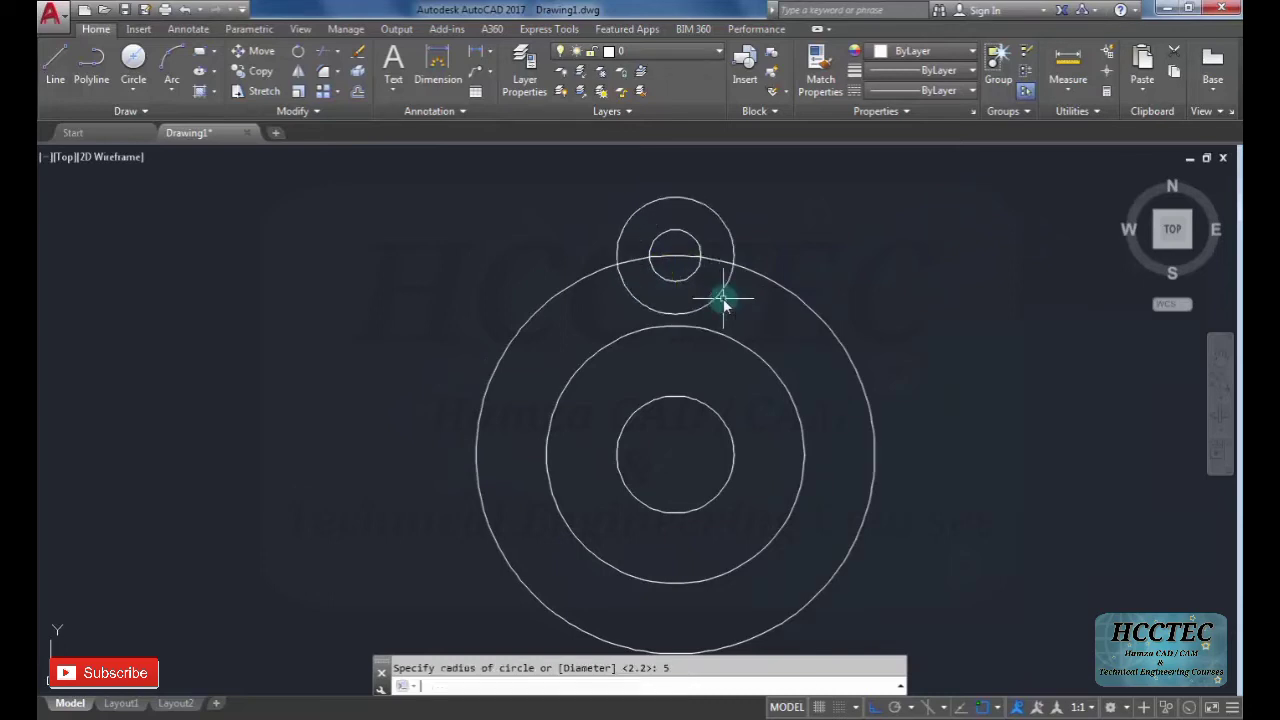
scroll(625, 240, down, 2)
scroll(630, 234, up, 2)
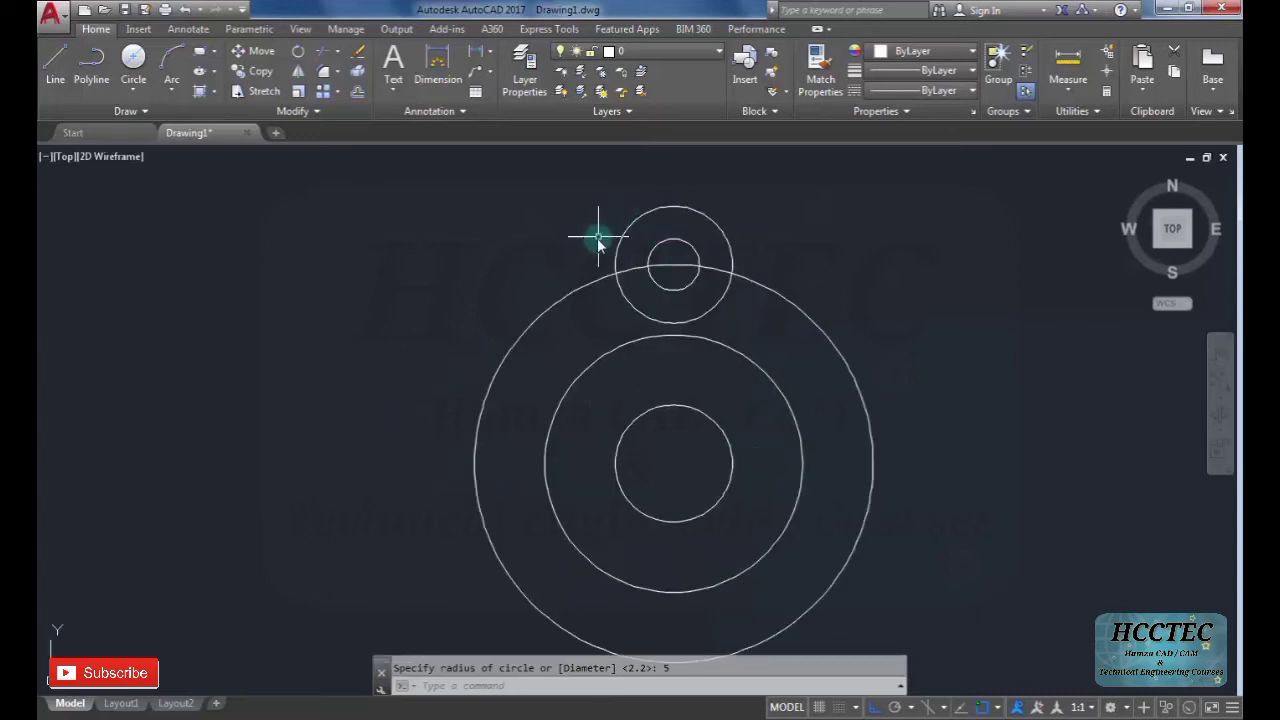
key(Escape)
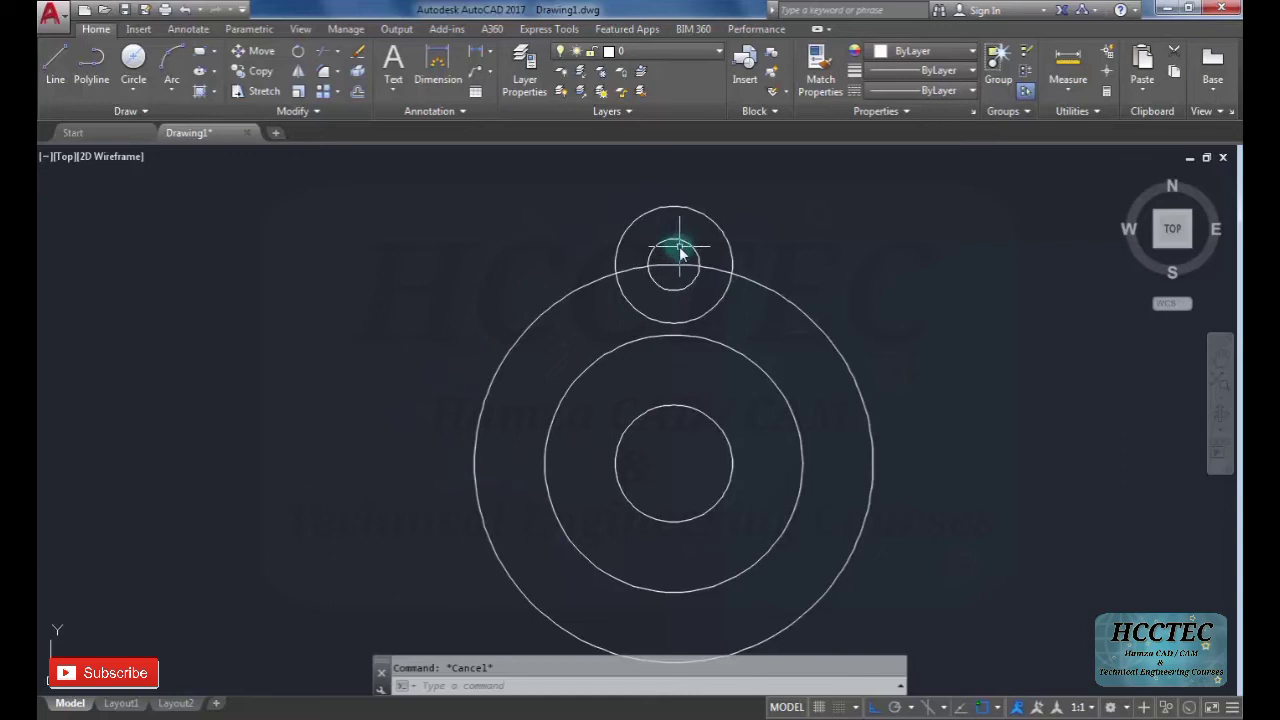
scroll(782, 248, down, 2)
scroll(778, 253, up, 2)
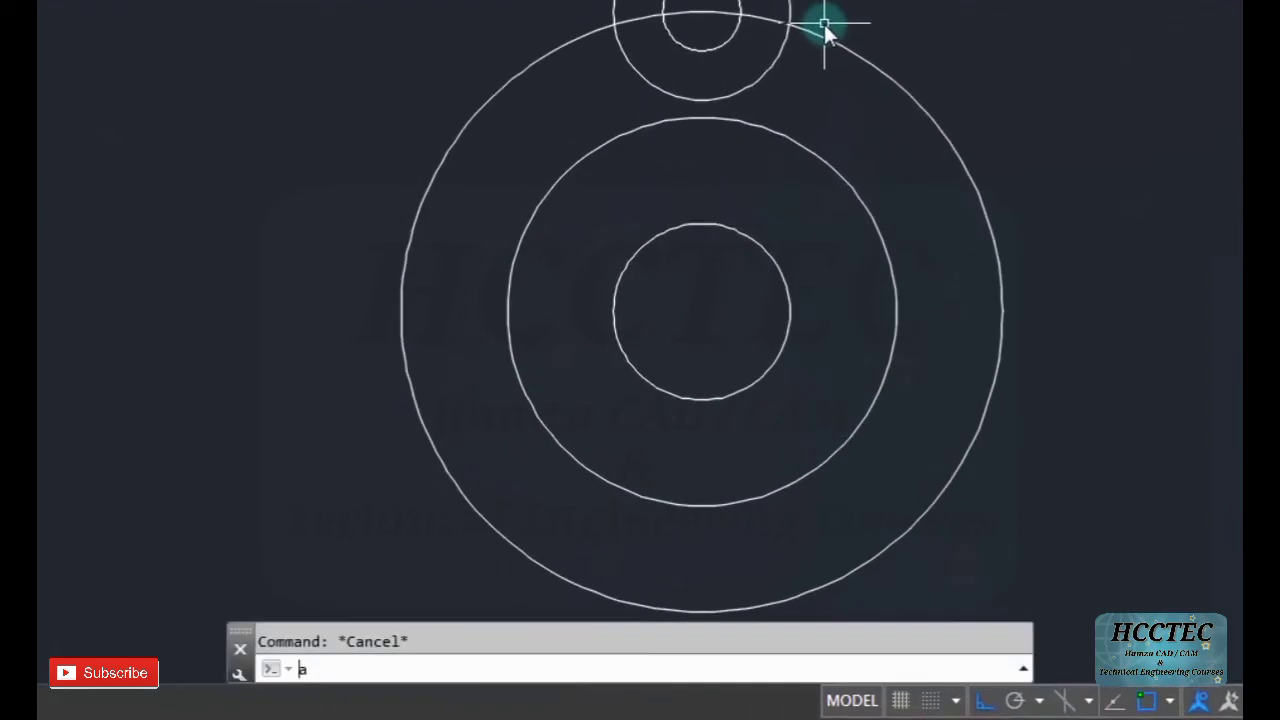
Start ARRAYPOLAR and select the radius-2.2 and radius-5 top circles.
text(arr)
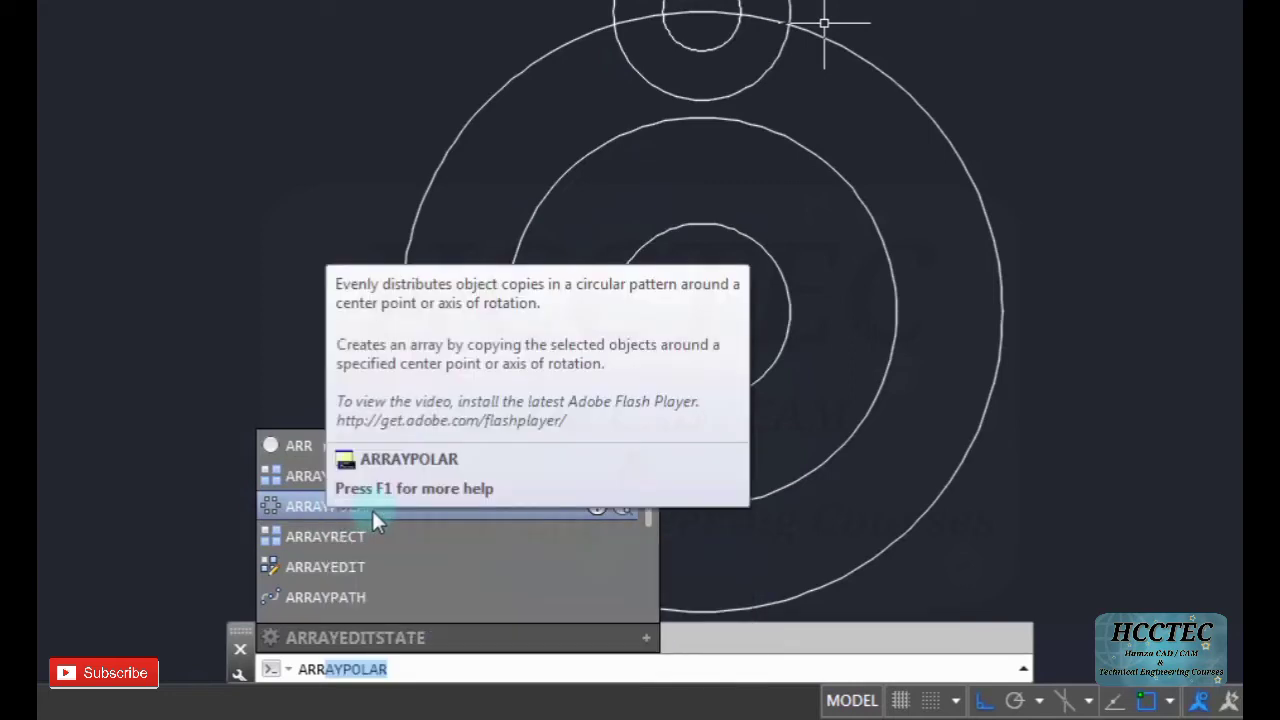
click(257, 506)
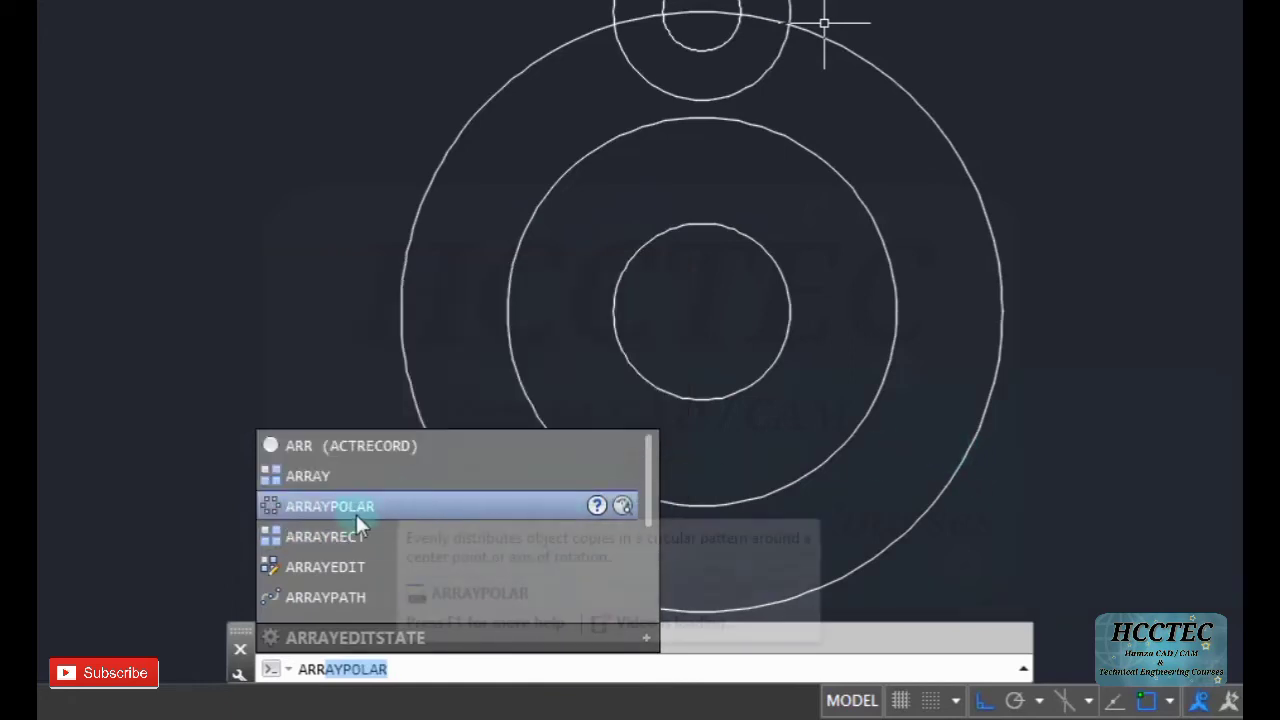
click(350, 509)
click(628, 318)
click(585, 232)
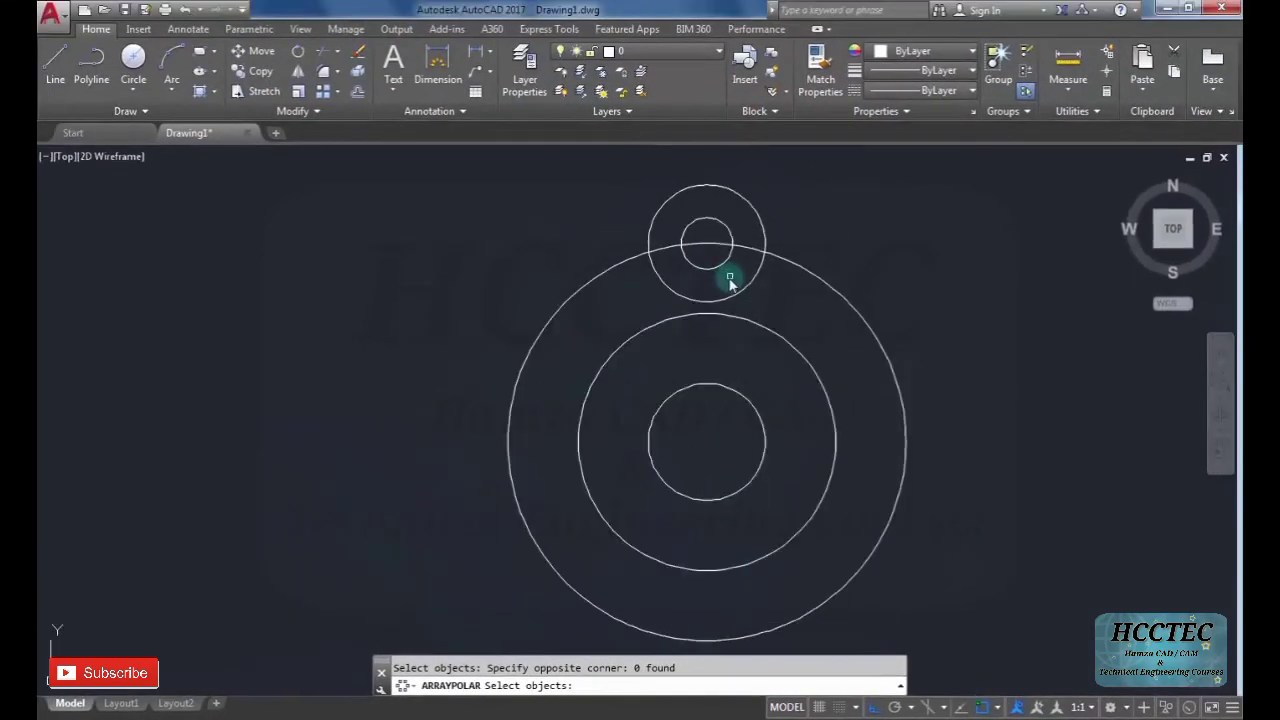
scroll(712, 290, down, 3)
click(708, 278)
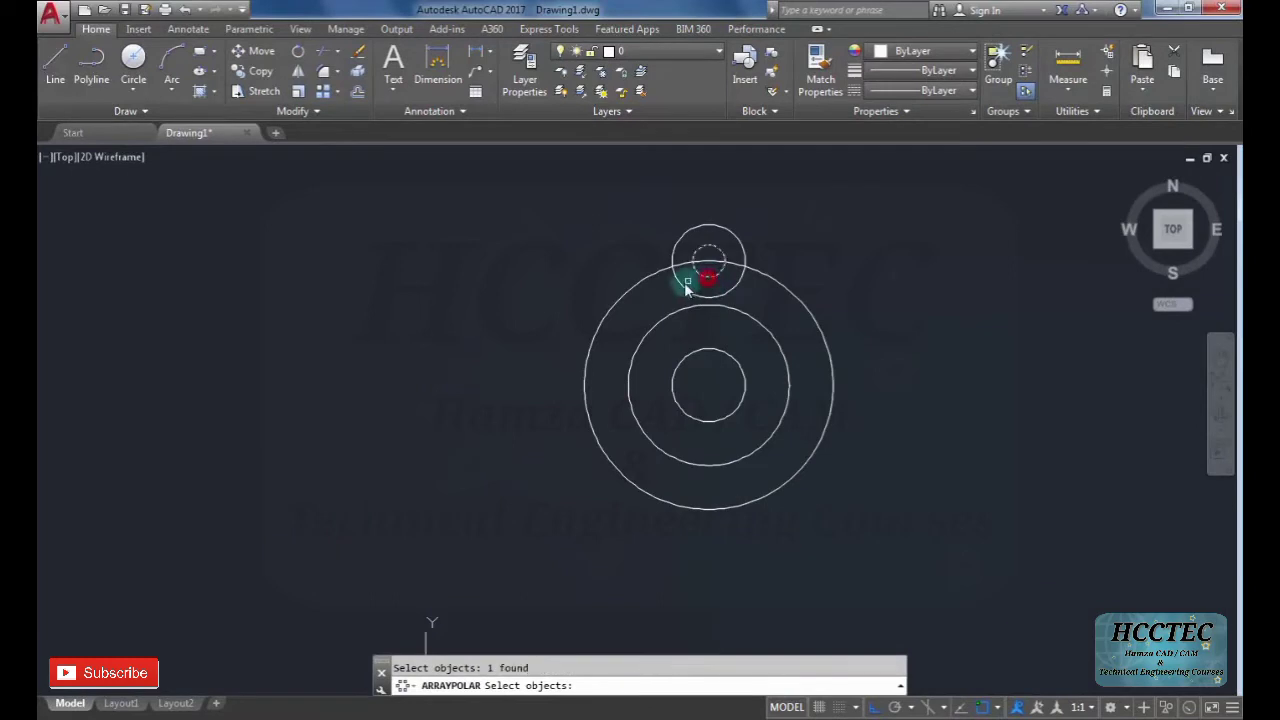
click(681, 285)
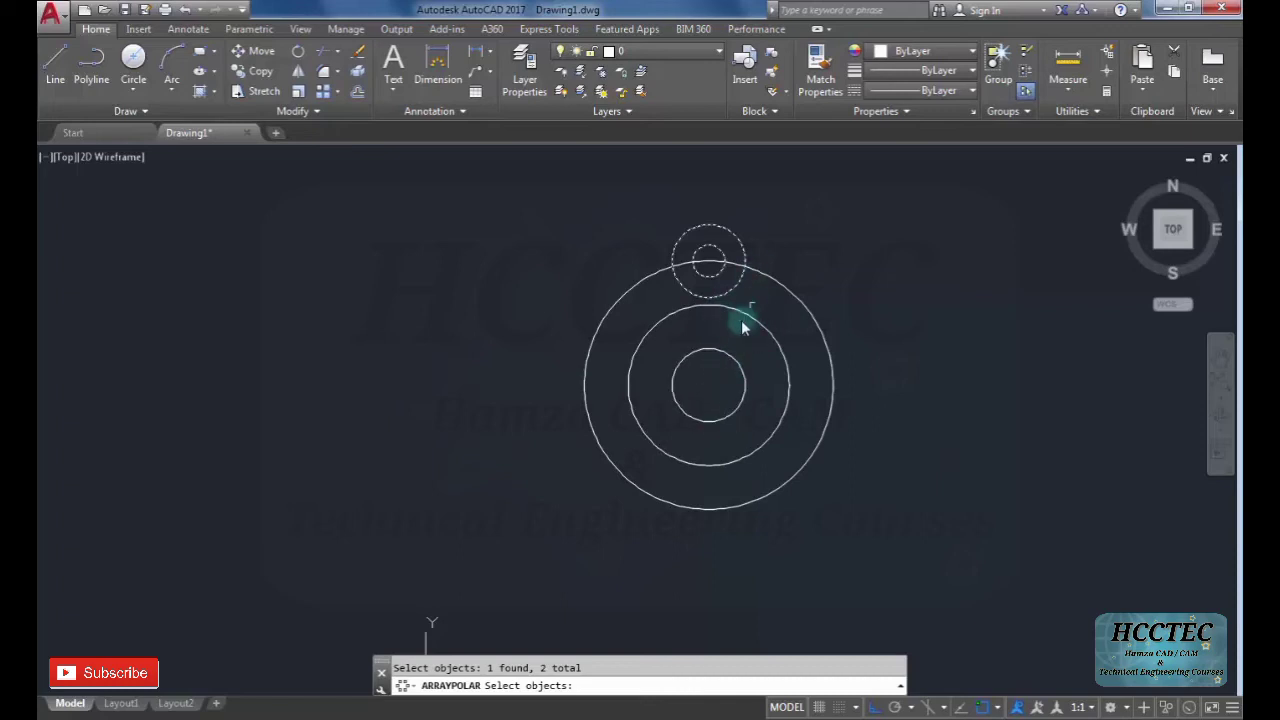
key(Return)
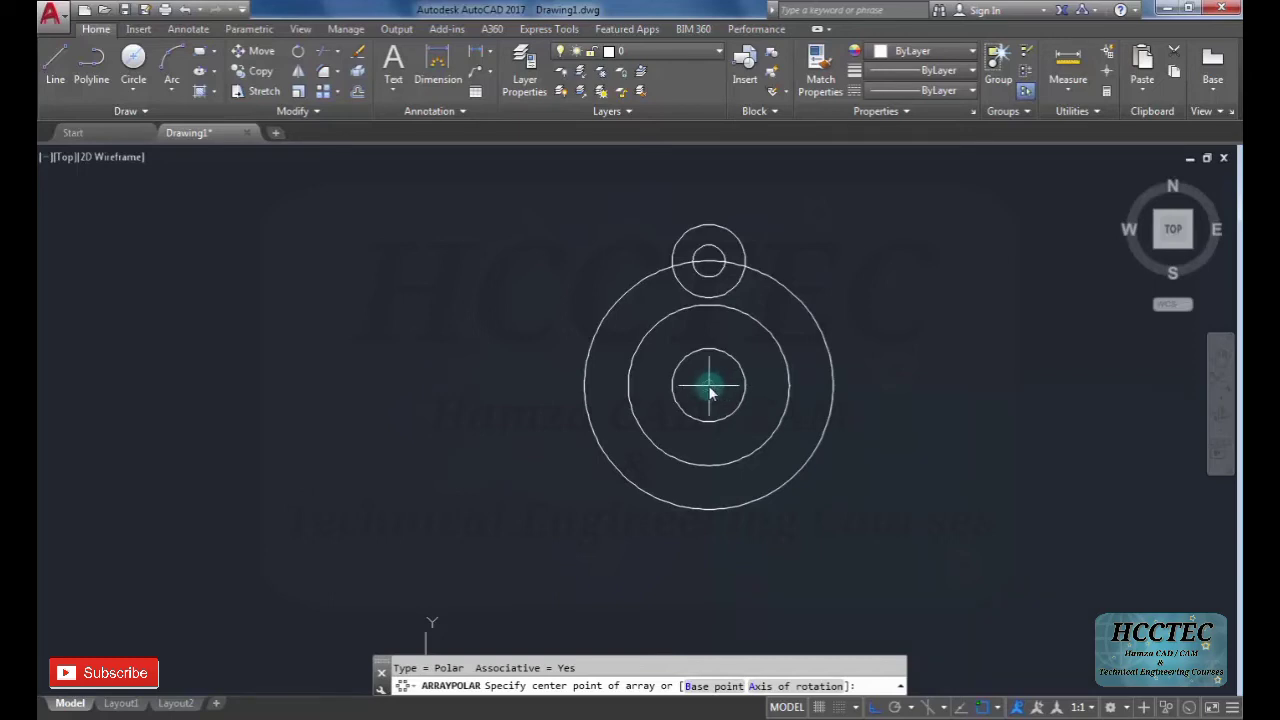
Centre the polar array on the flange centre, set 4 items at 90° and close it.
click(709, 392)
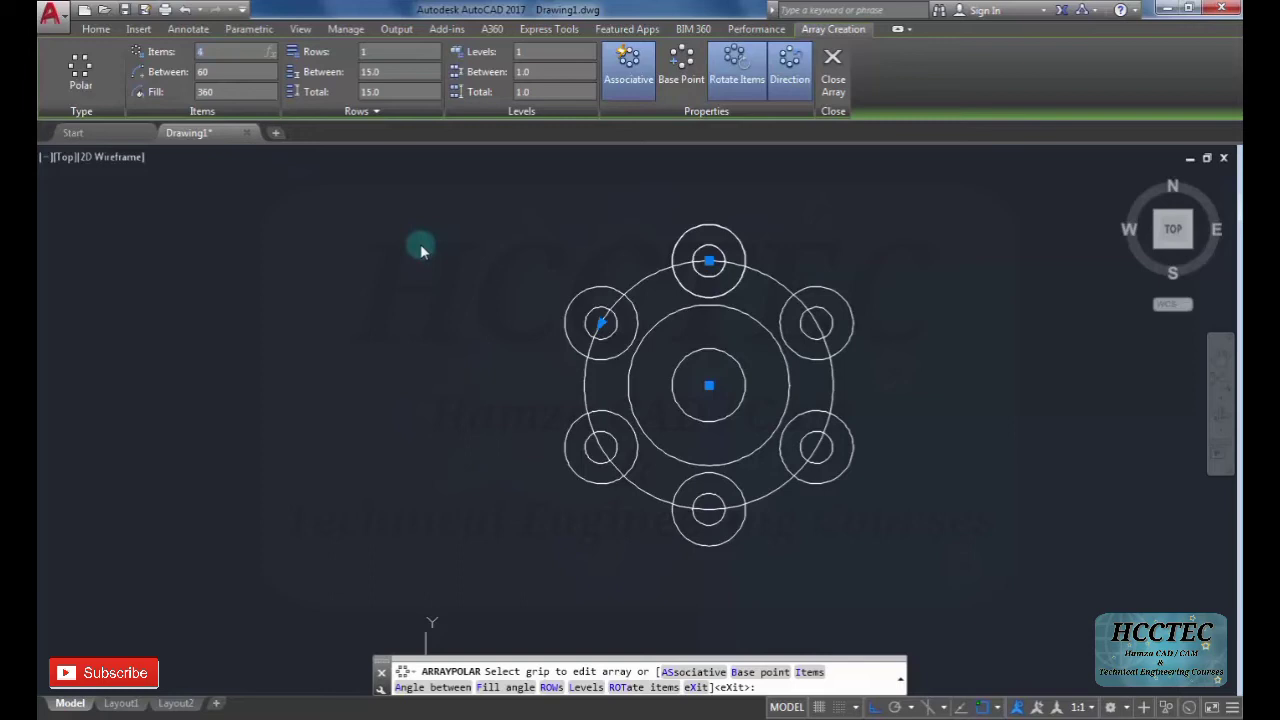
key(Return)
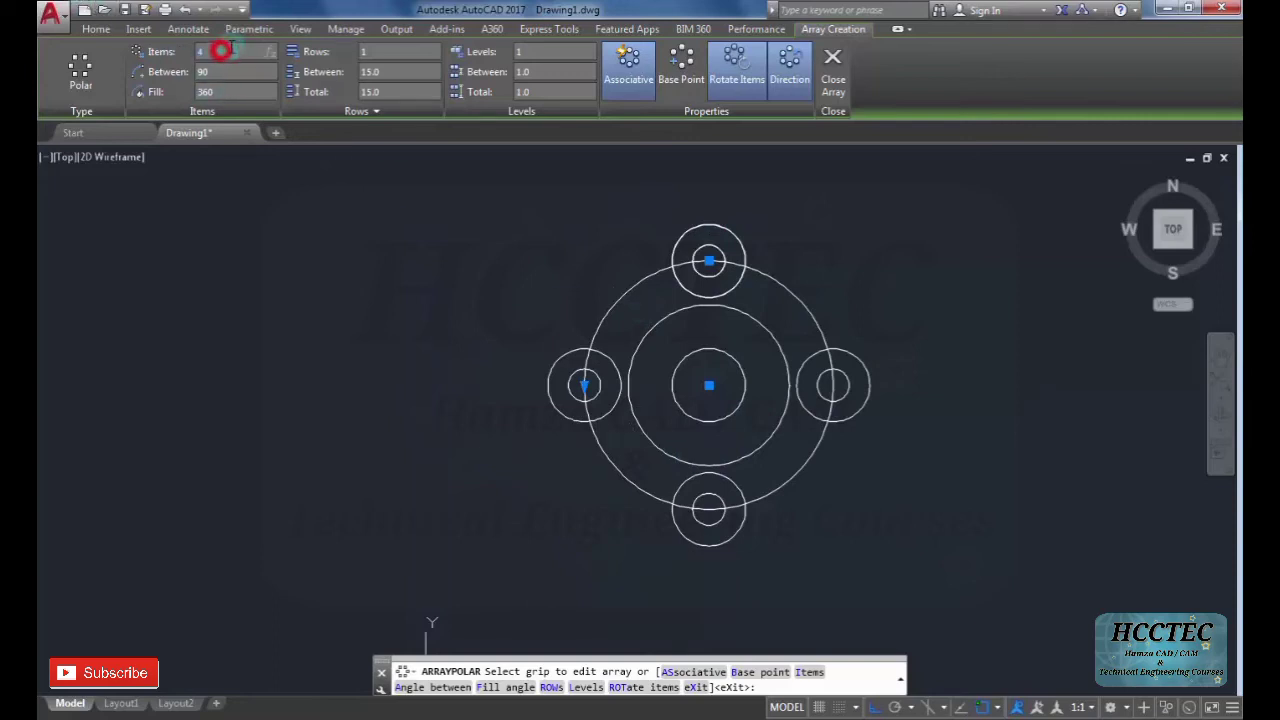
text(8)
key(Return)
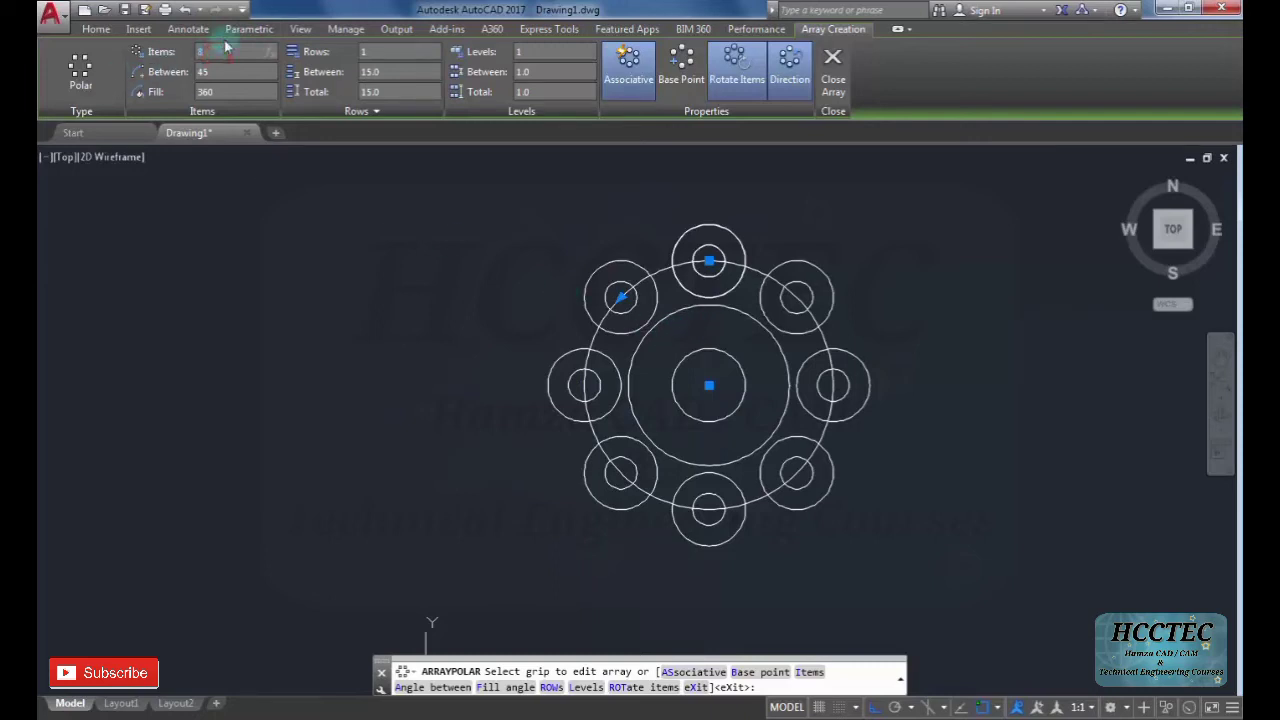
text(4)
key(Return)
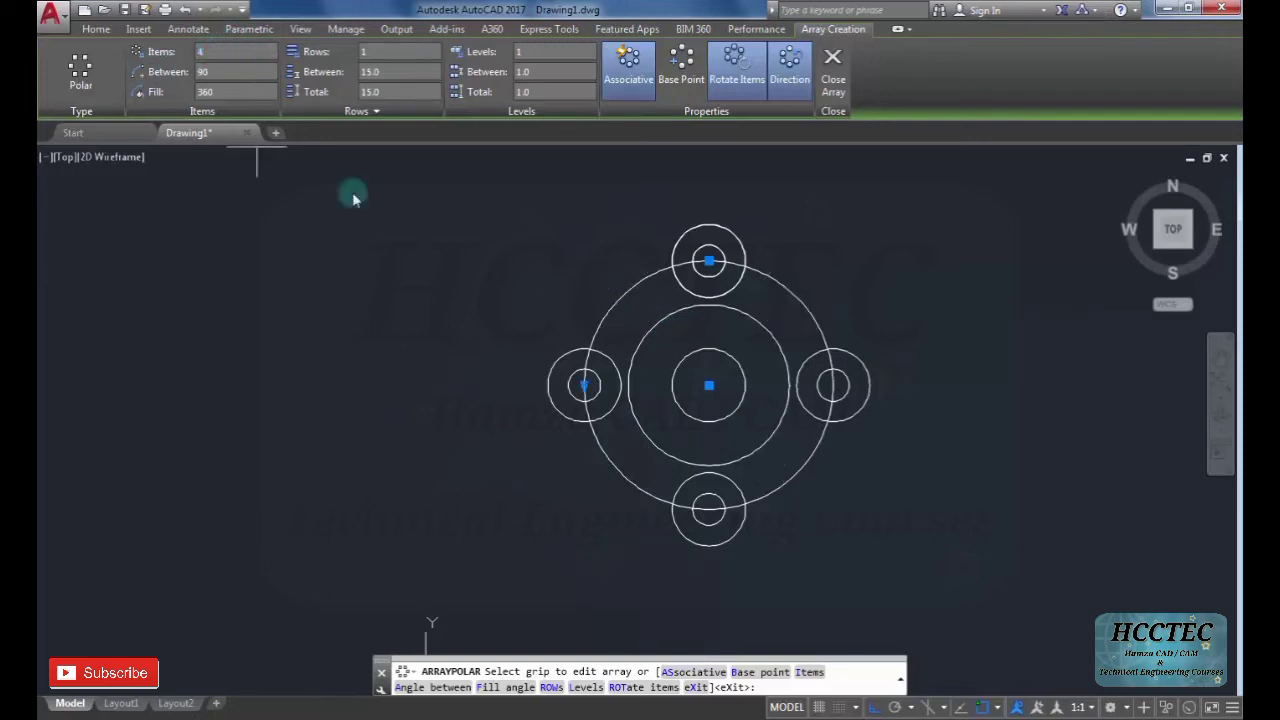
scroll(711, 287, down, 2)
scroll(712, 300, up, 2)
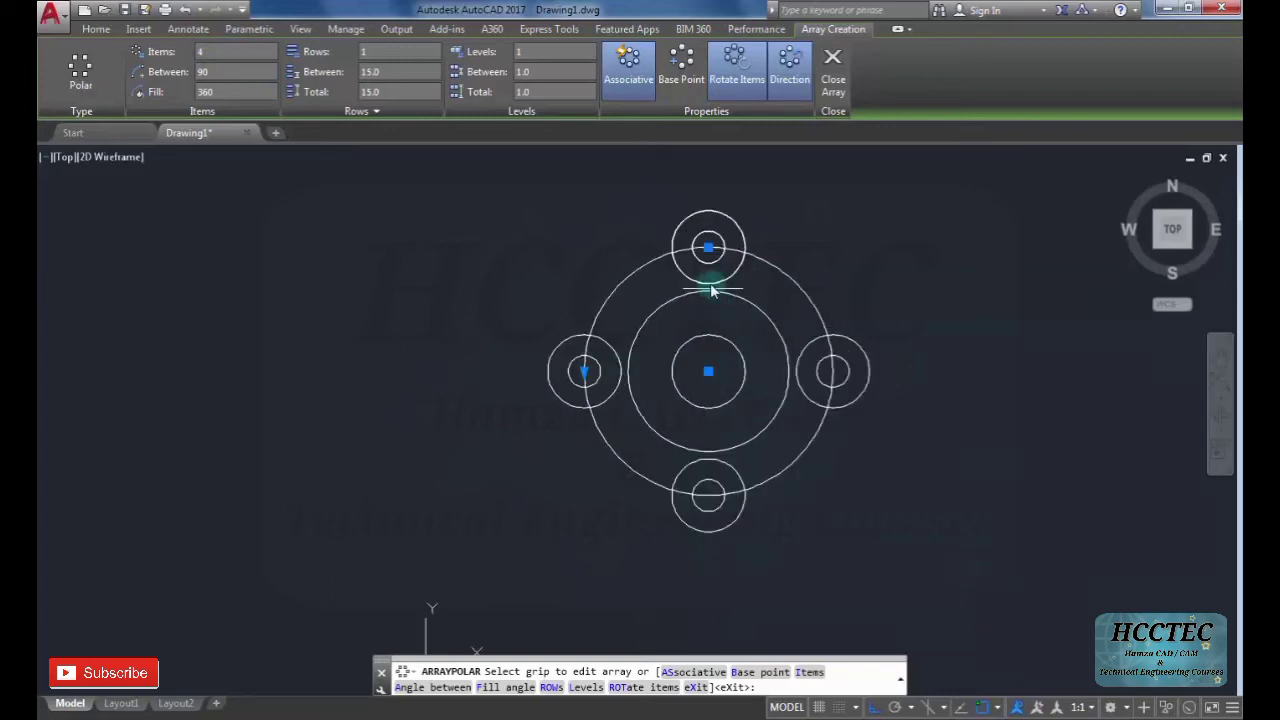
click(833, 70)
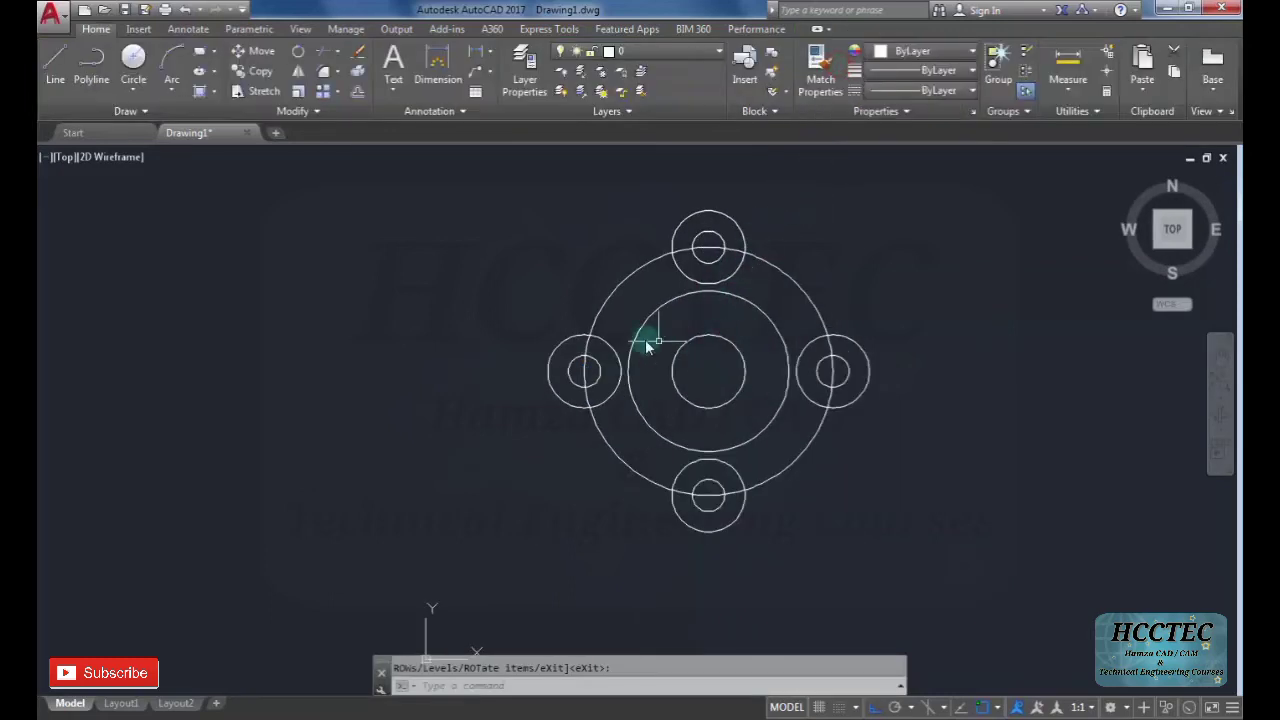
scroll(630, 335, up, 2)
scroll(610, 345, down, 2)
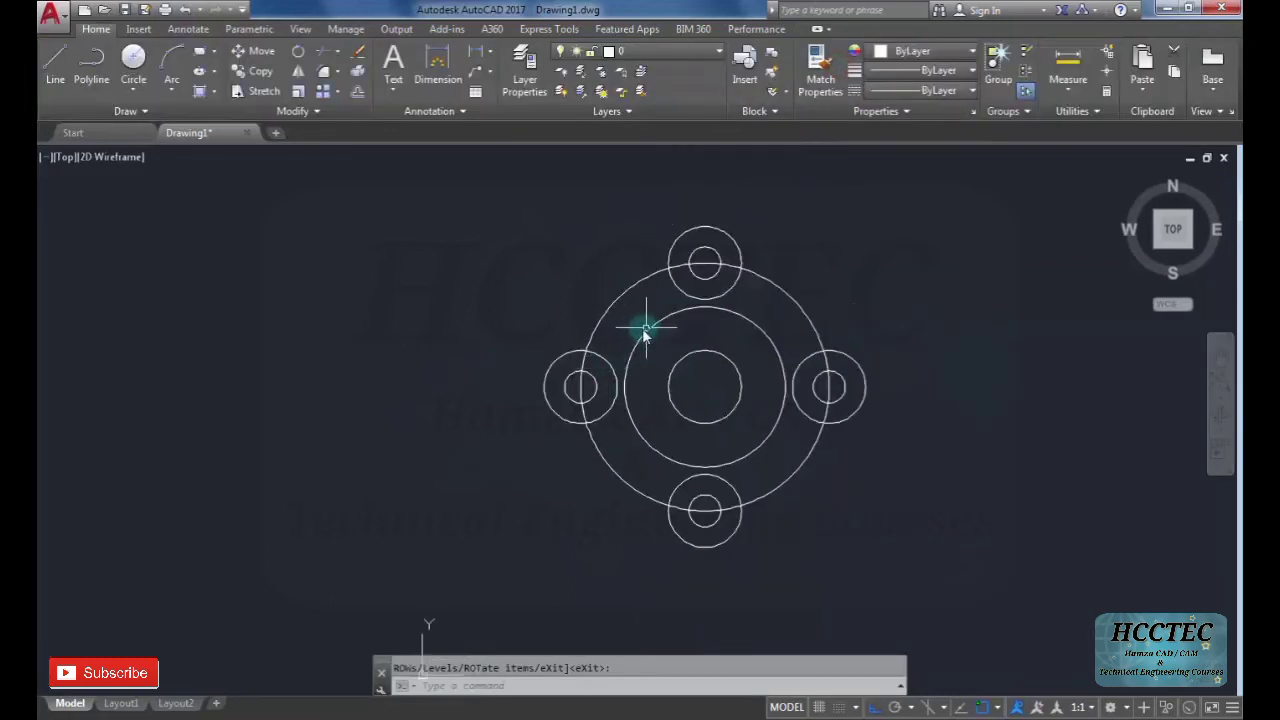
scroll(645, 335, down, 2)
scroll(760, 362, up, 2)
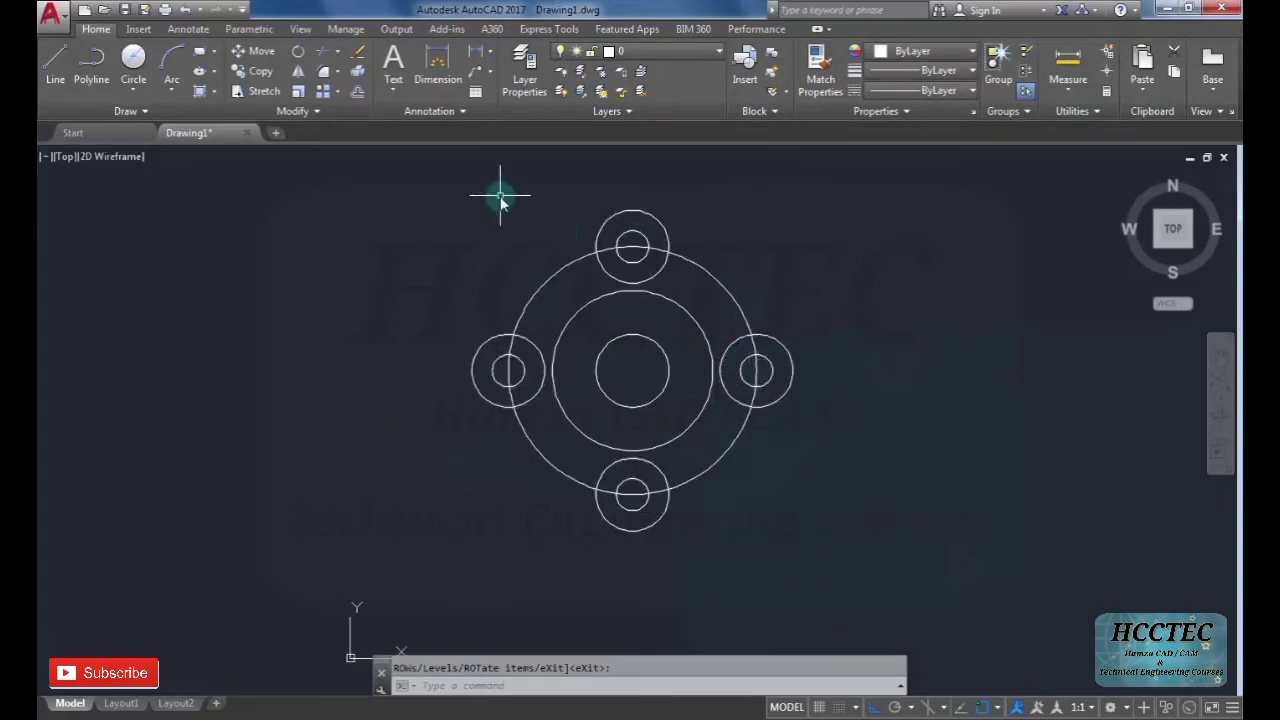
scroll(505, 205, up, 2)
scroll(580, 240, down, 2)
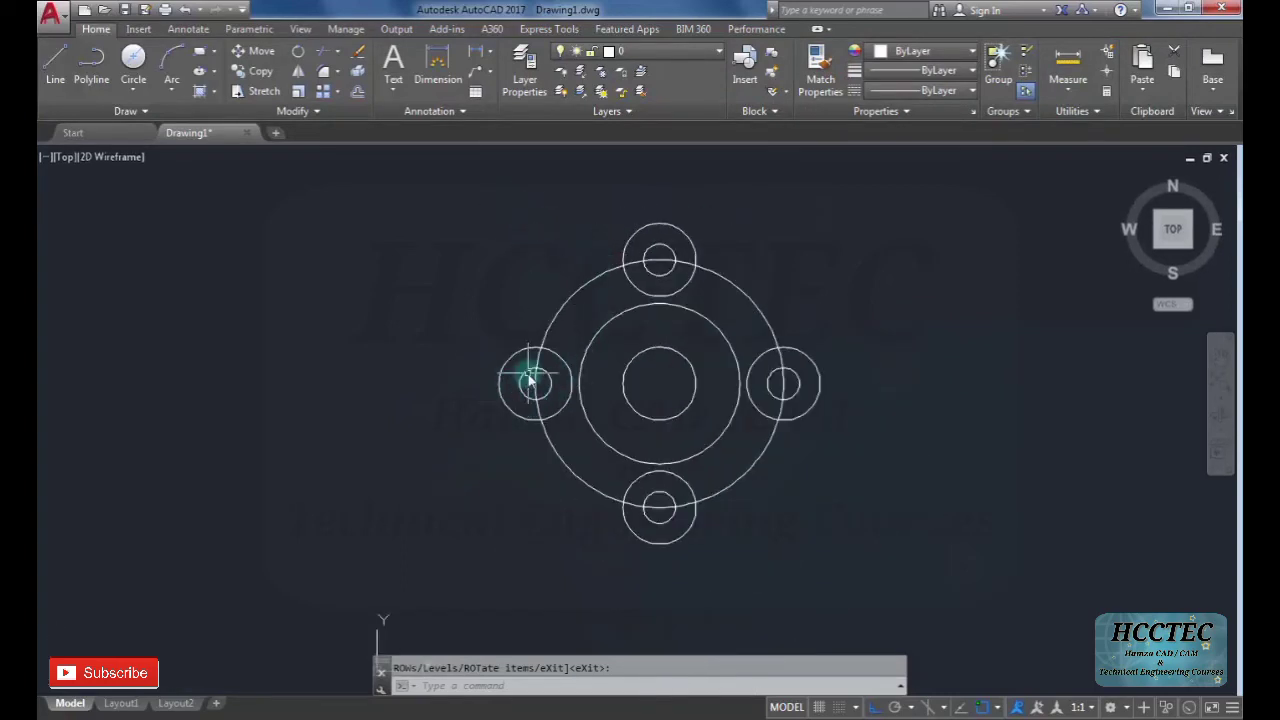
scroll(530, 378, up, 2)
scroll(590, 478, down, 2)
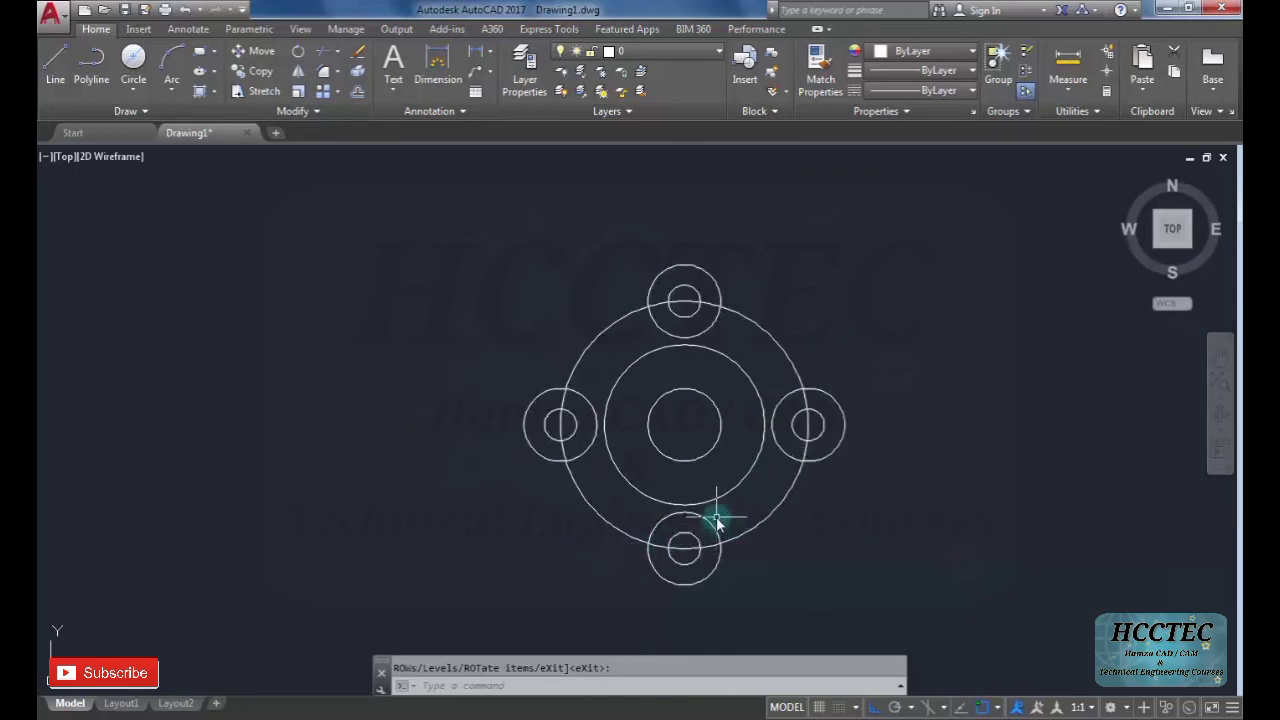
text(tr)
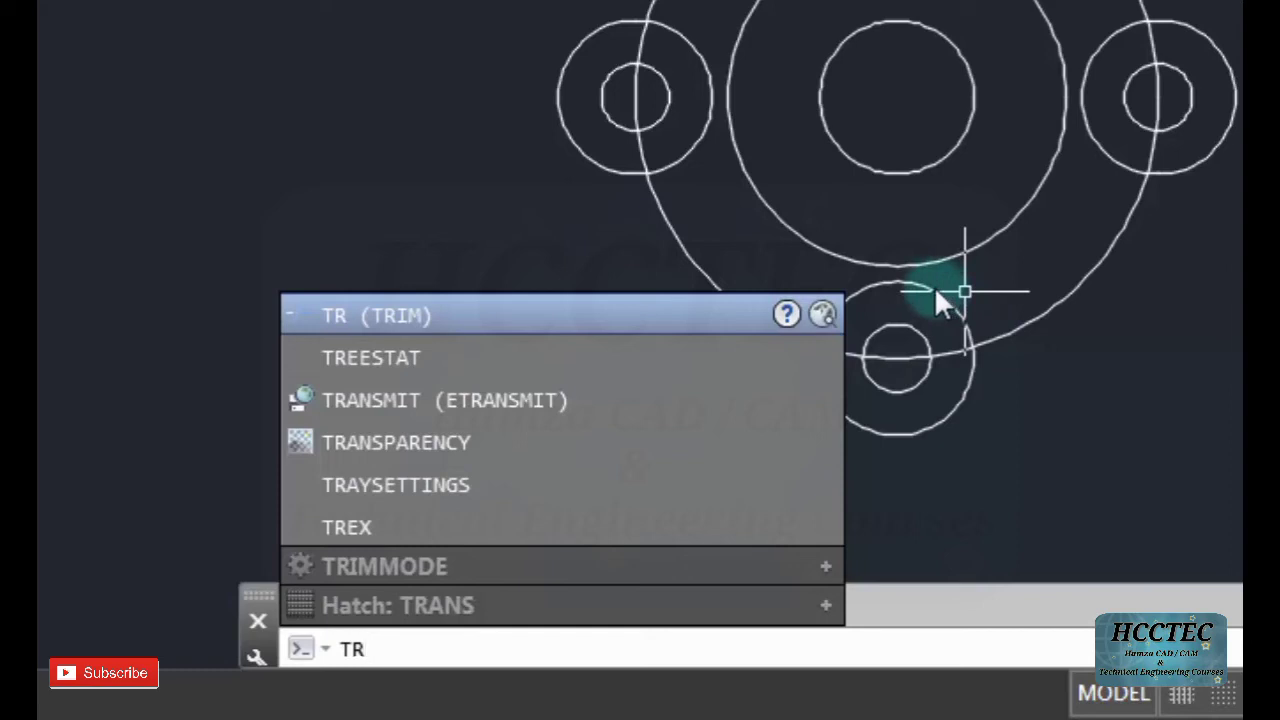
key(Return)
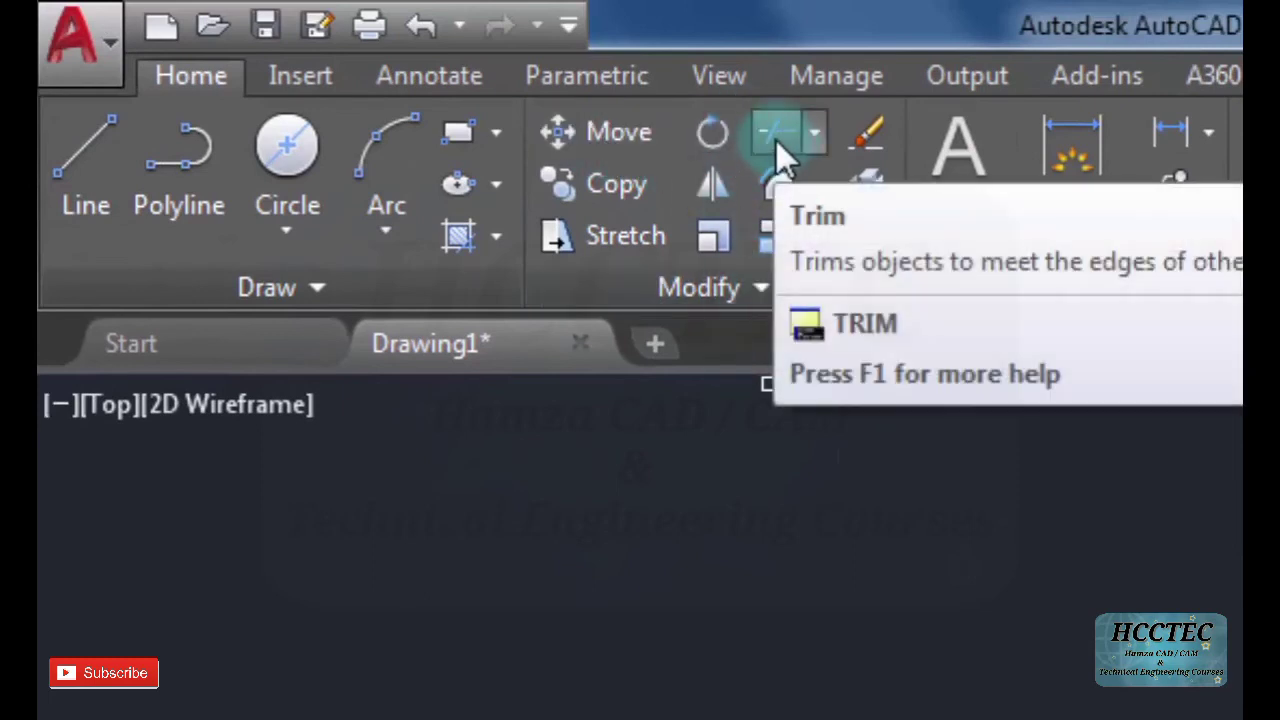
click(777, 134)
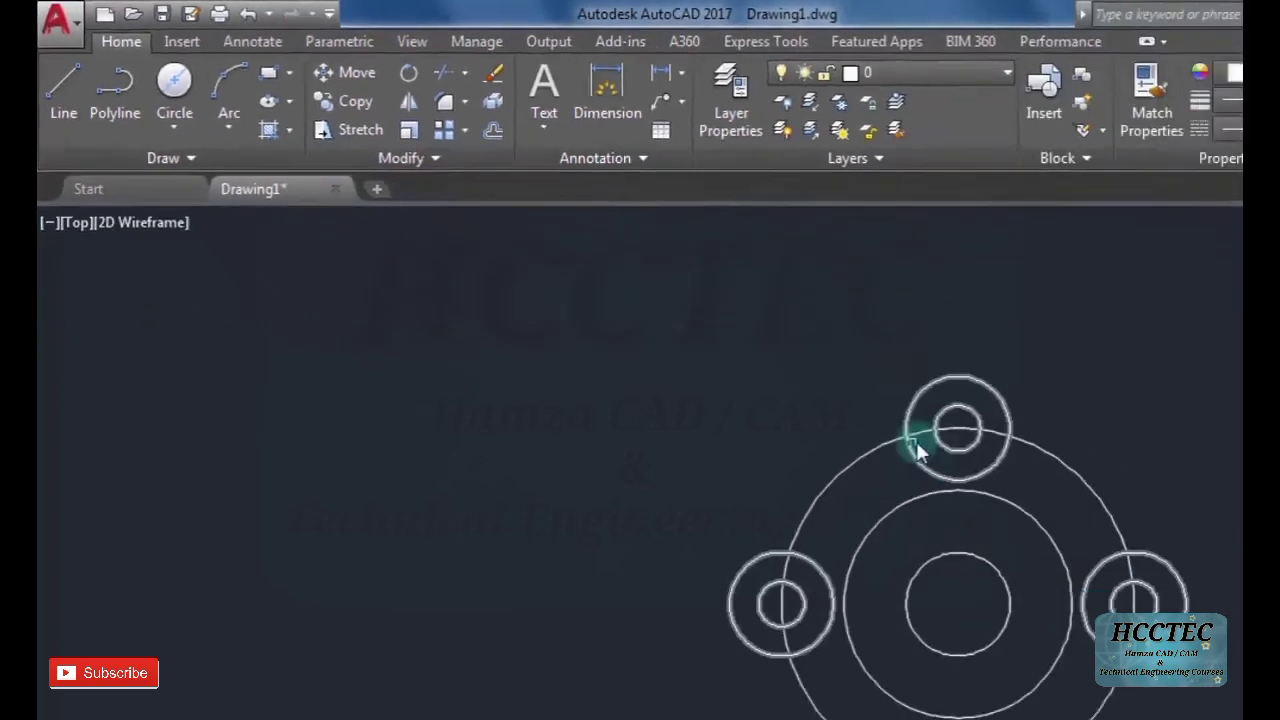
scroll(661, 313, up, 5)
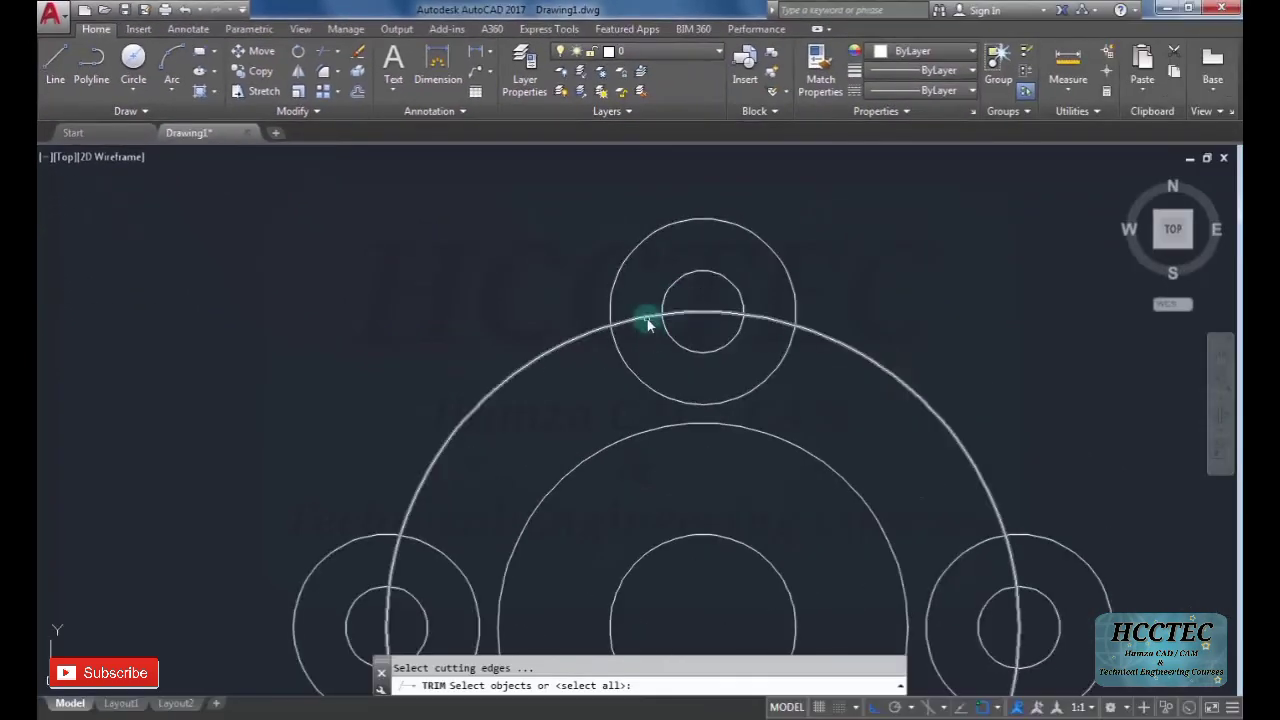
click(645, 313)
click(637, 347)
click(631, 310)
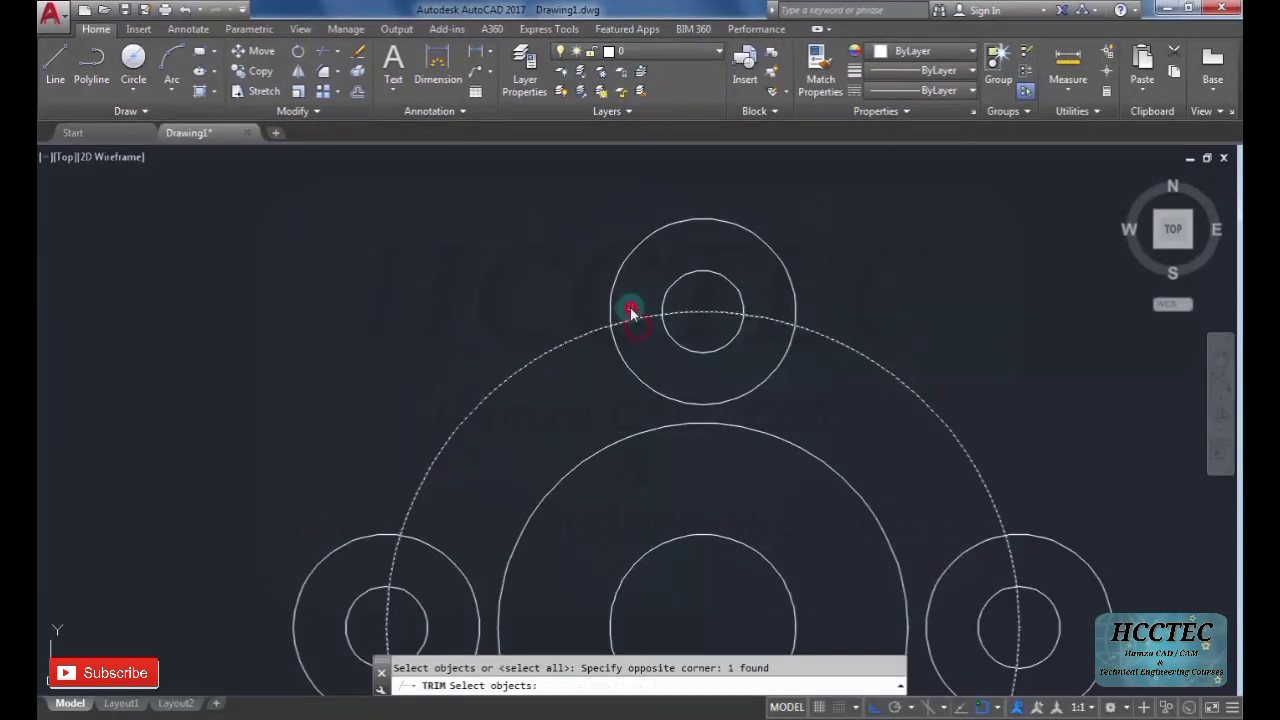
key(Escape)
key(Return)
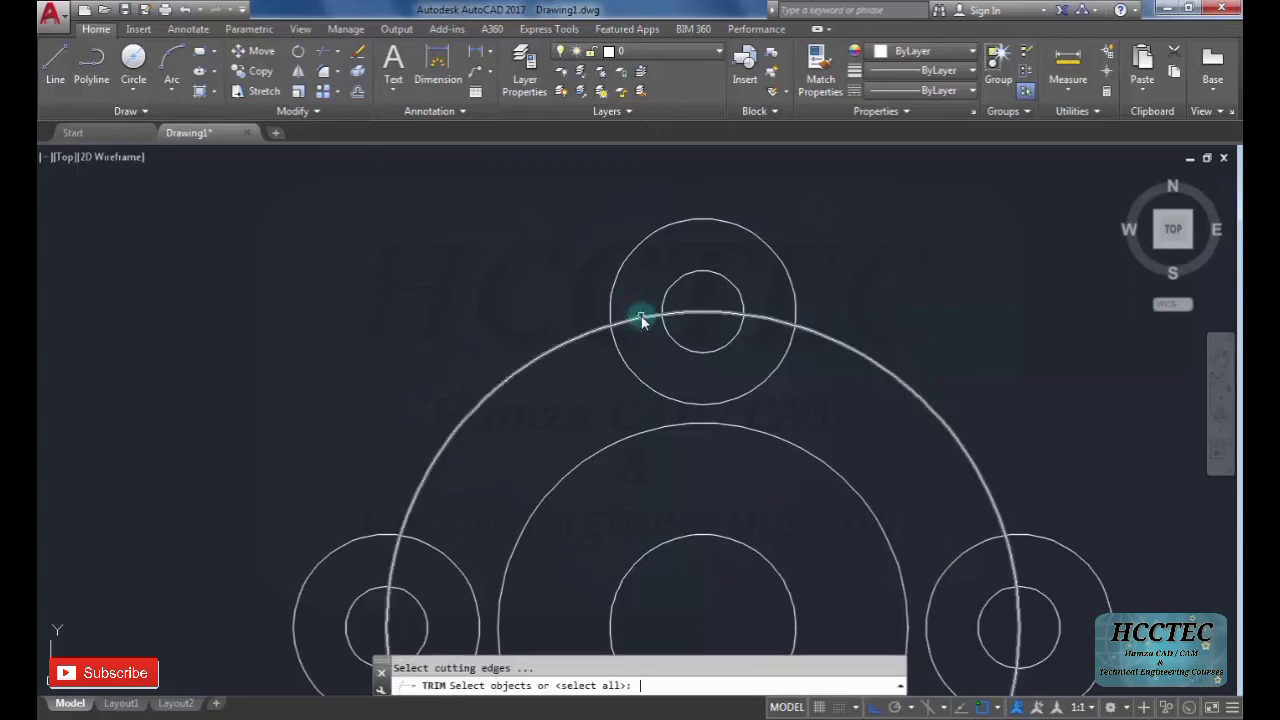
key(Return)
click(717, 310)
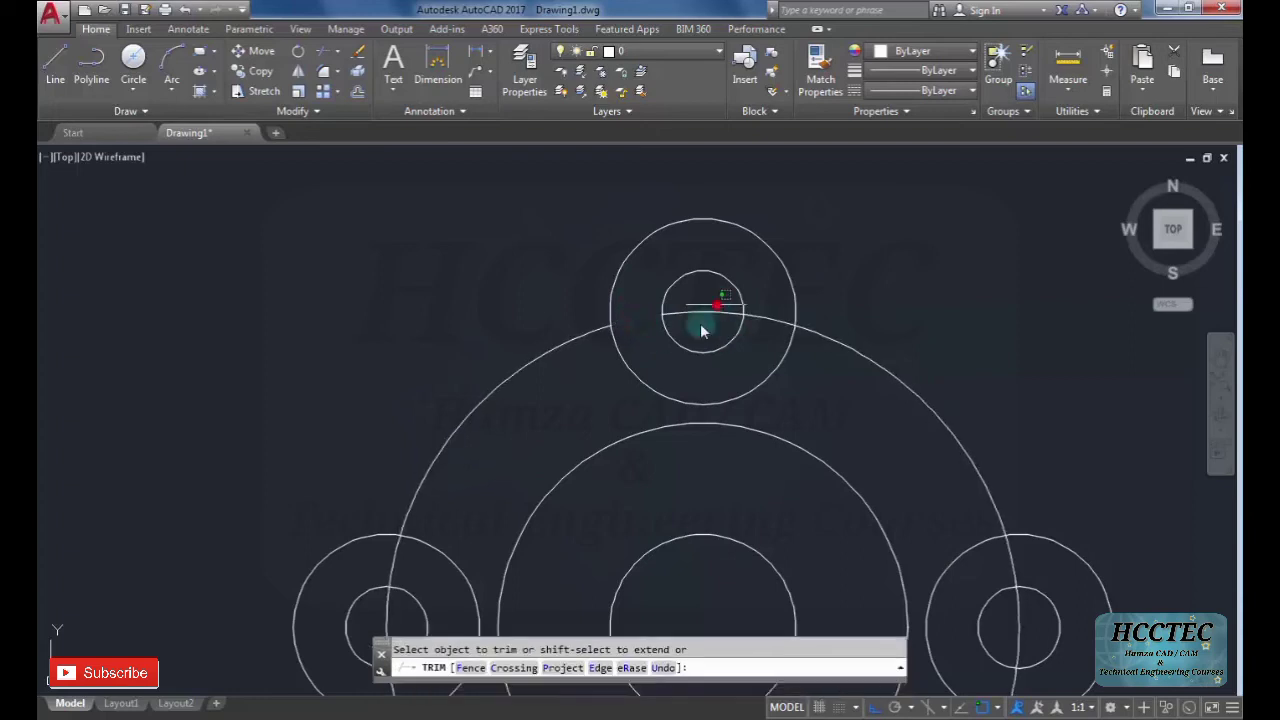
click(762, 311)
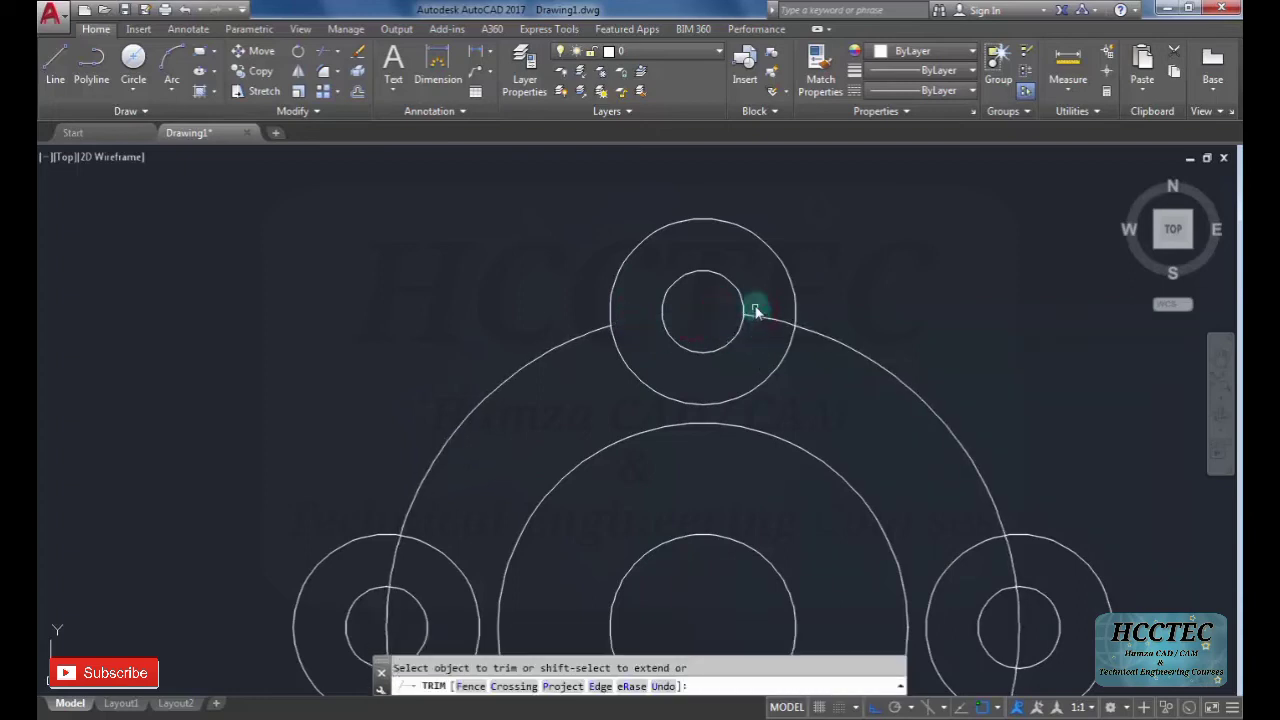
mouse_move(759, 318)
mouse_down()
mouse_move(717, 408)
mouse_move(646, 400)
mouse_move(631, 342)
mouse_up()
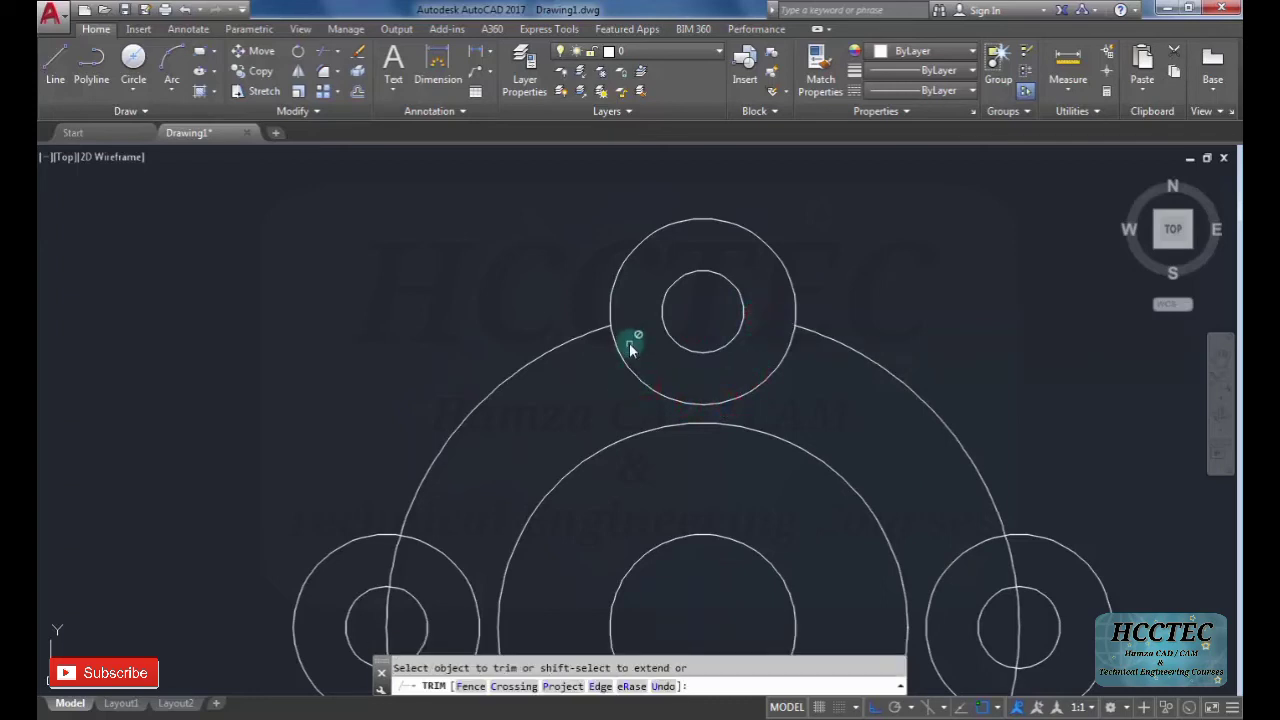
key(Escape)
key(ctrl+z)
scroll(629, 337, down, 4)
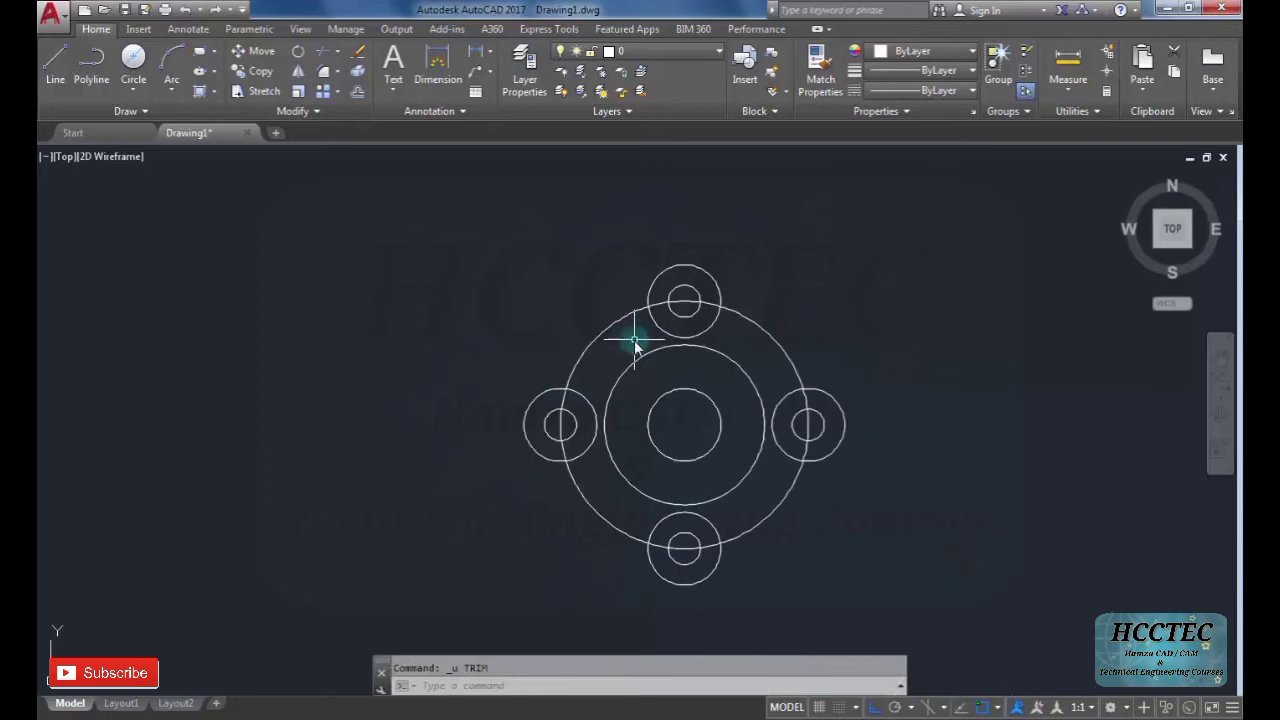
scroll(634, 343, down, 2)
text(tr)
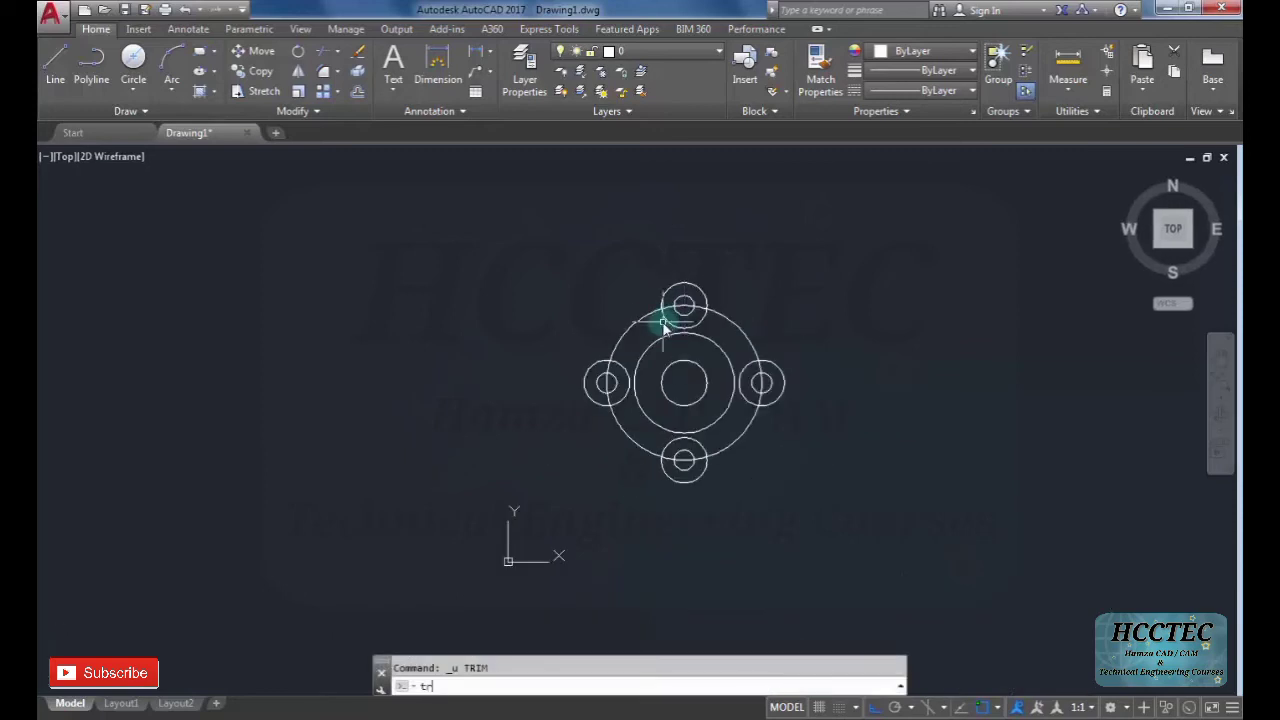
key(Return)
key(Return)
scroll(666, 350, up, 3)
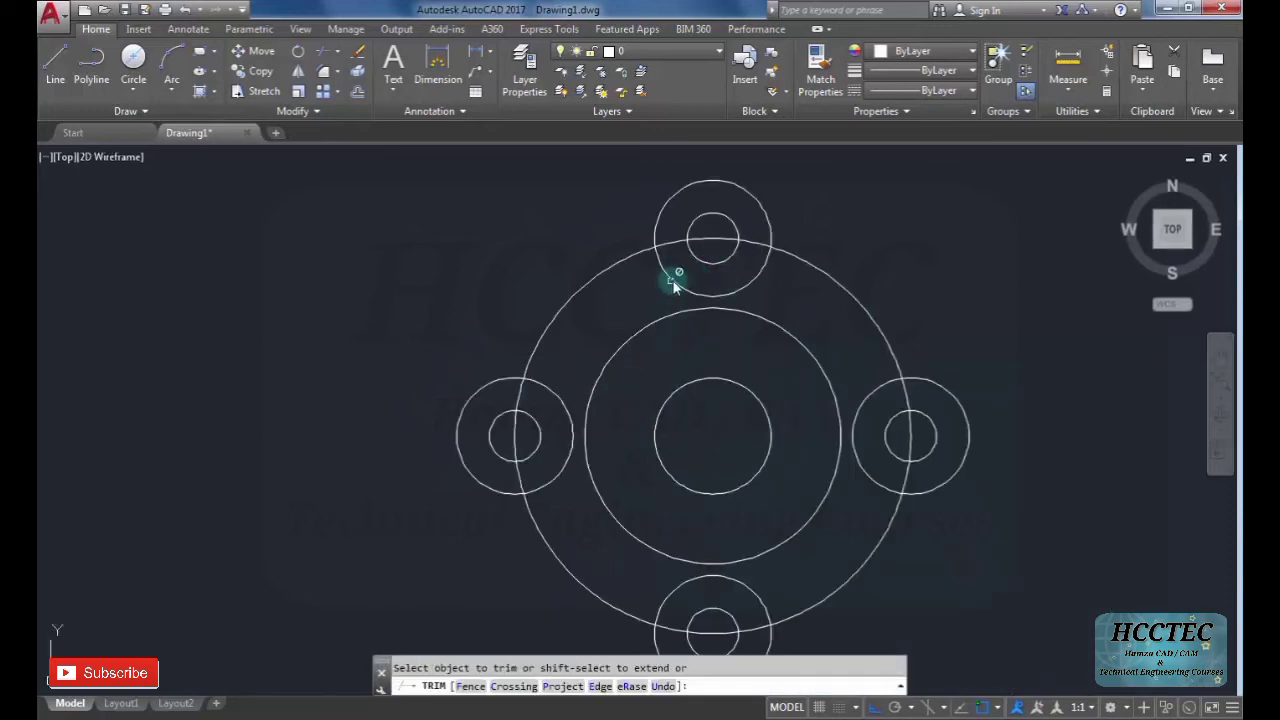
key(Escape)
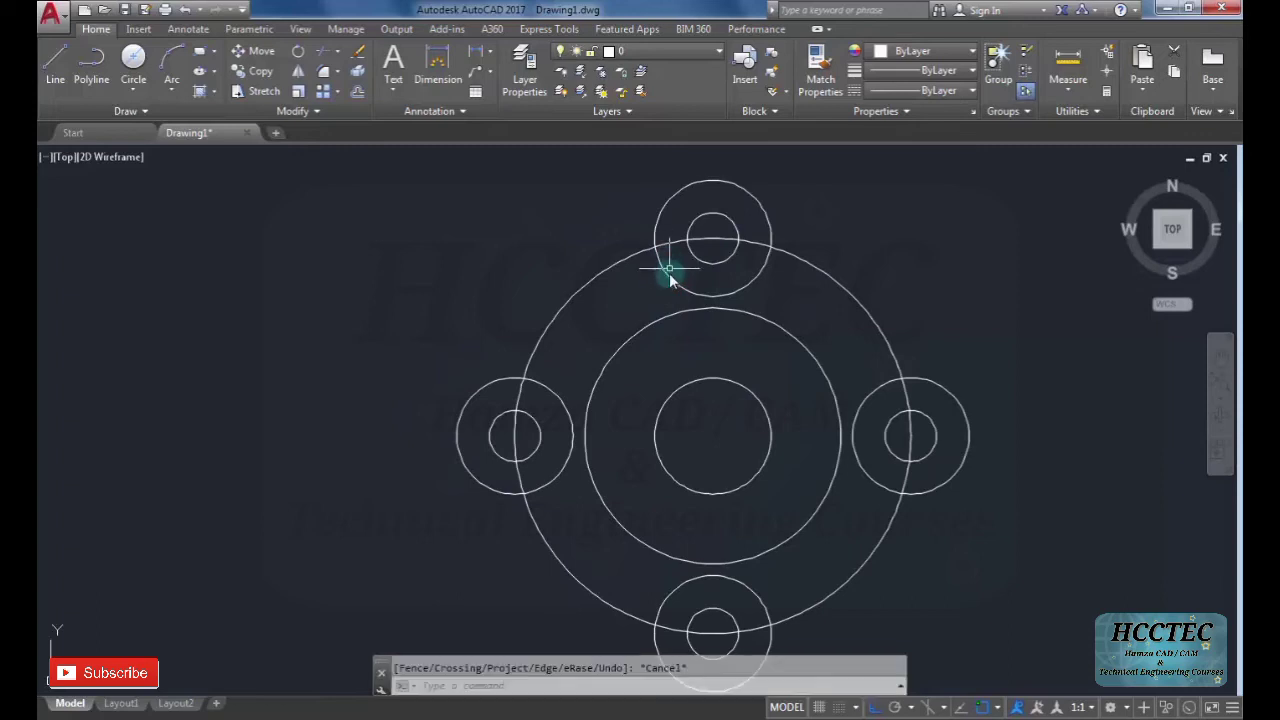
click(670, 278)
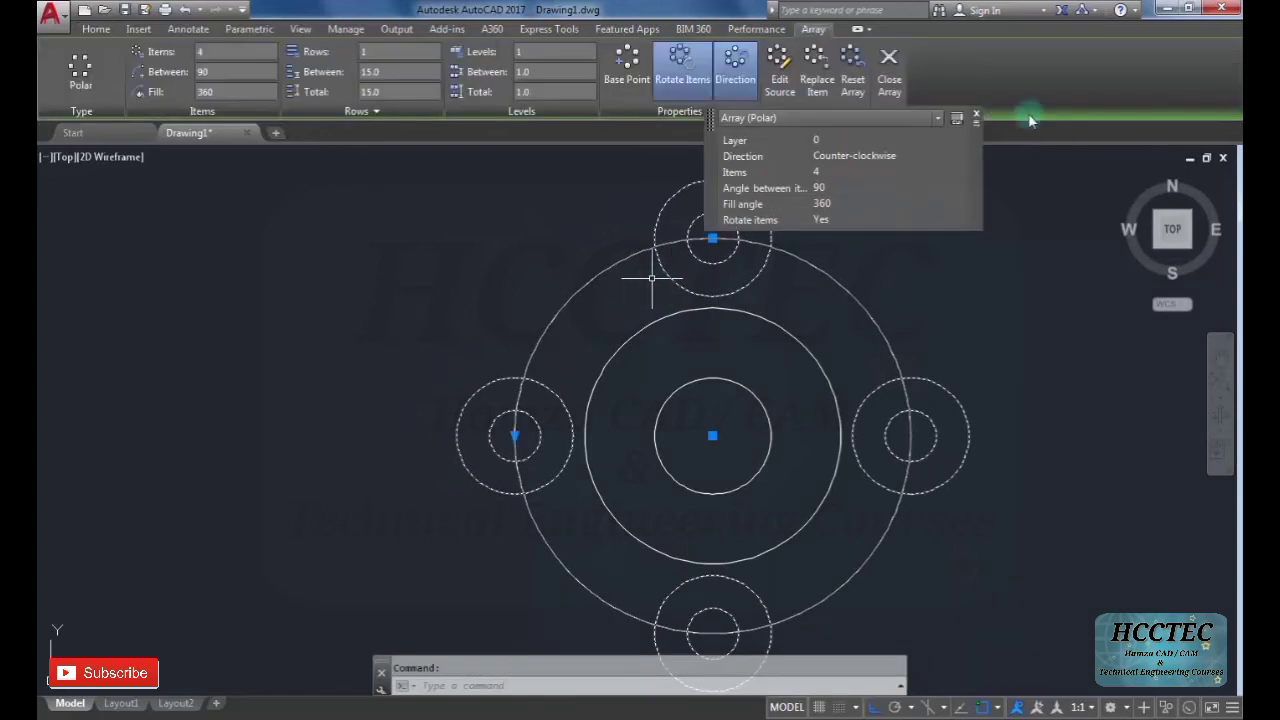
Explode the polar array with X and undo an accidental drag of the top boss circle.
click(977, 118)
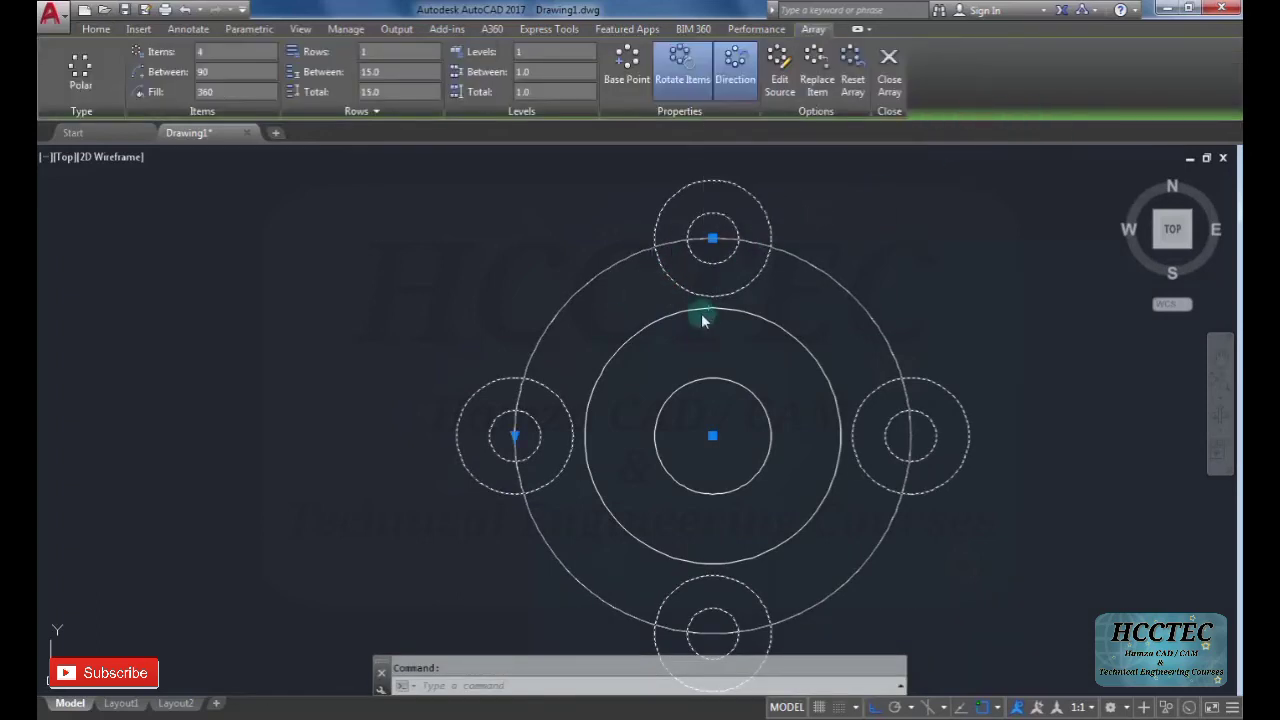
text(x)
key(Return)
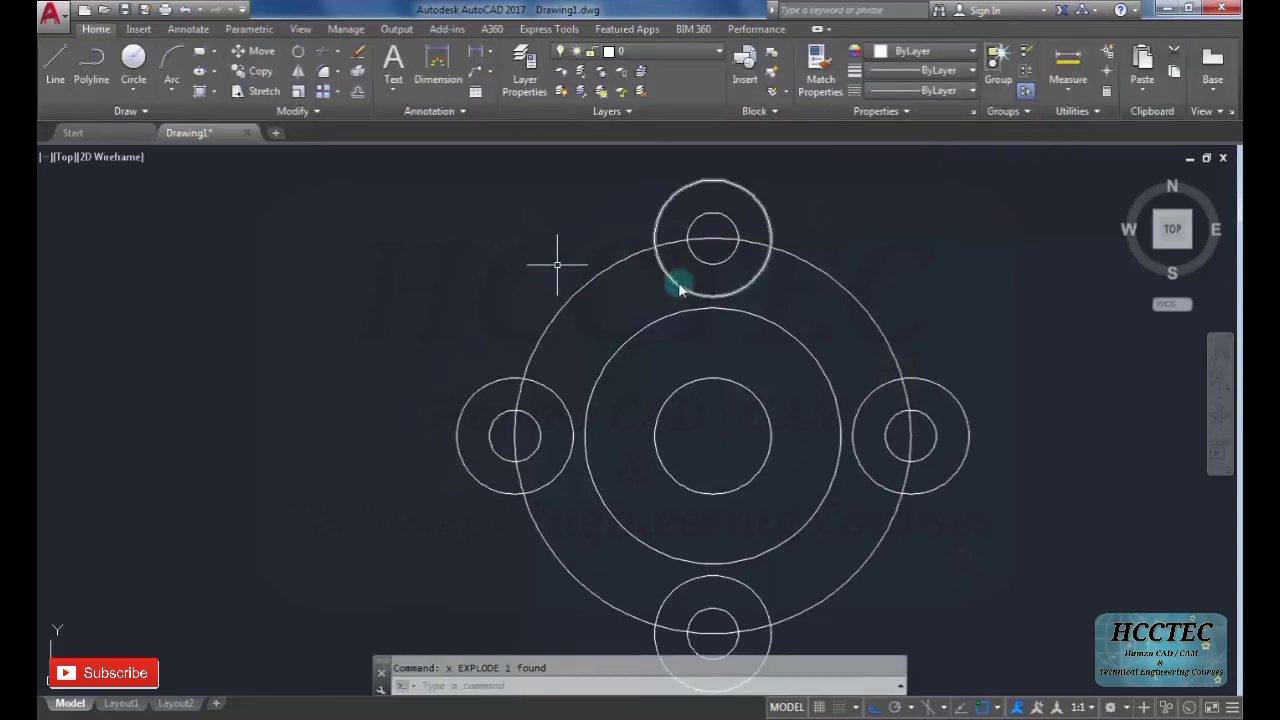
click(752, 283)
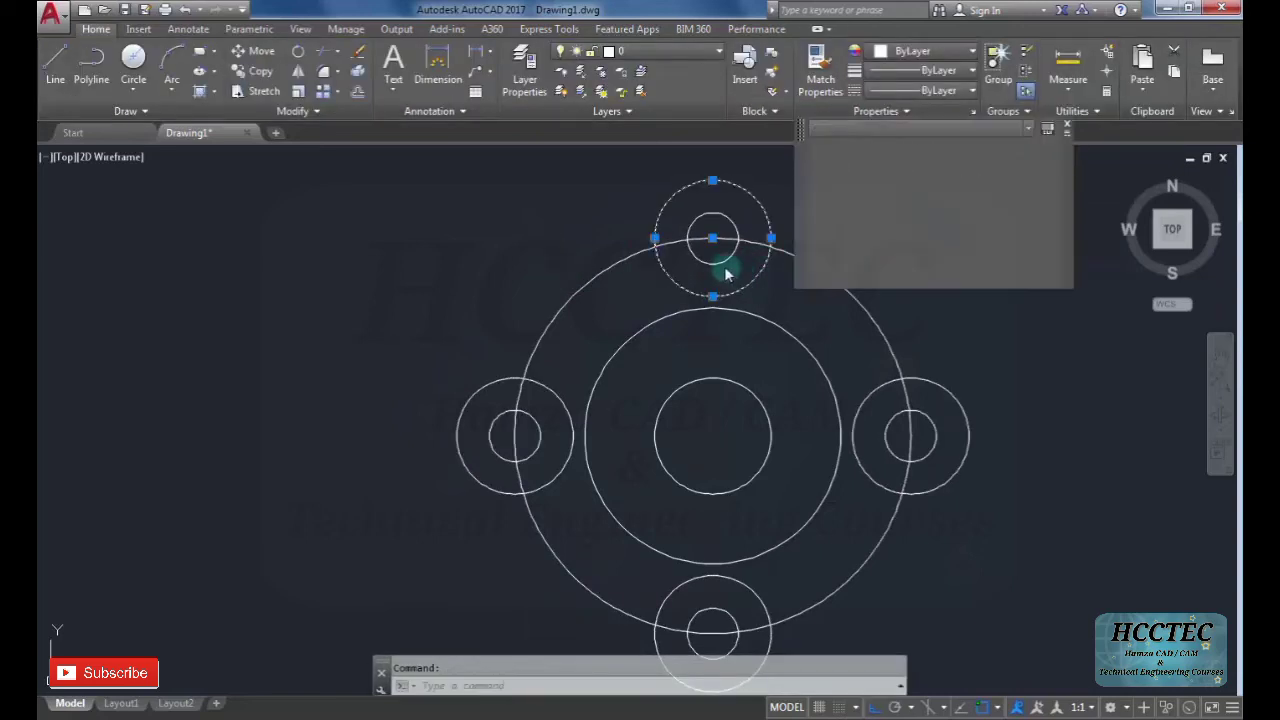
drag(754, 221, 725, 205)
key(ctrl+z)
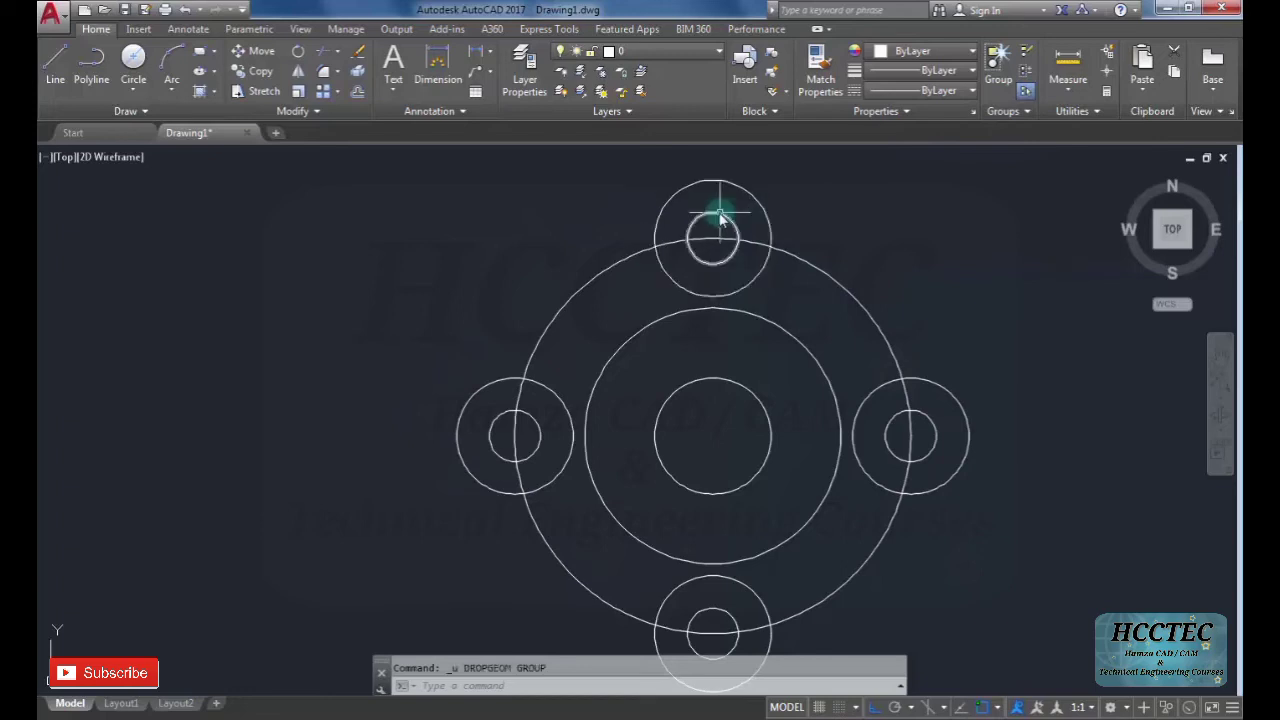
Undo back past the explode, restoring the intact boss array.
click(680, 191)
key(Escape)
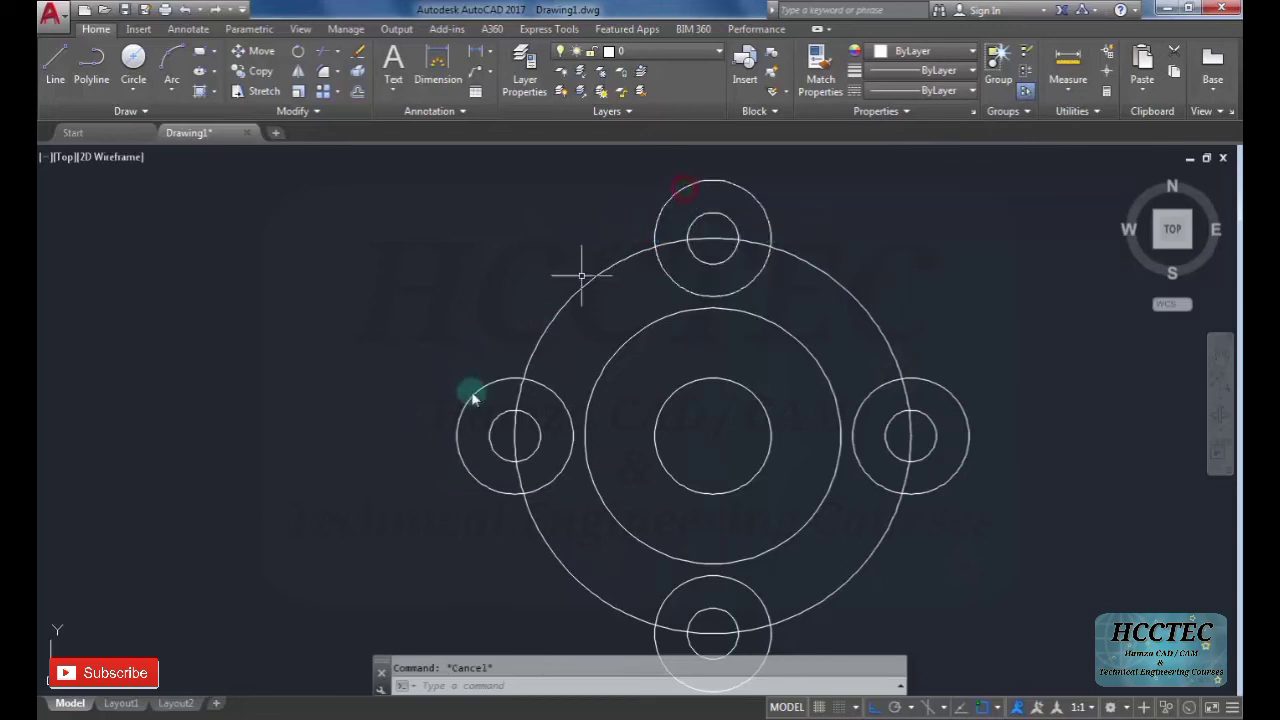
key(ctrl+z)
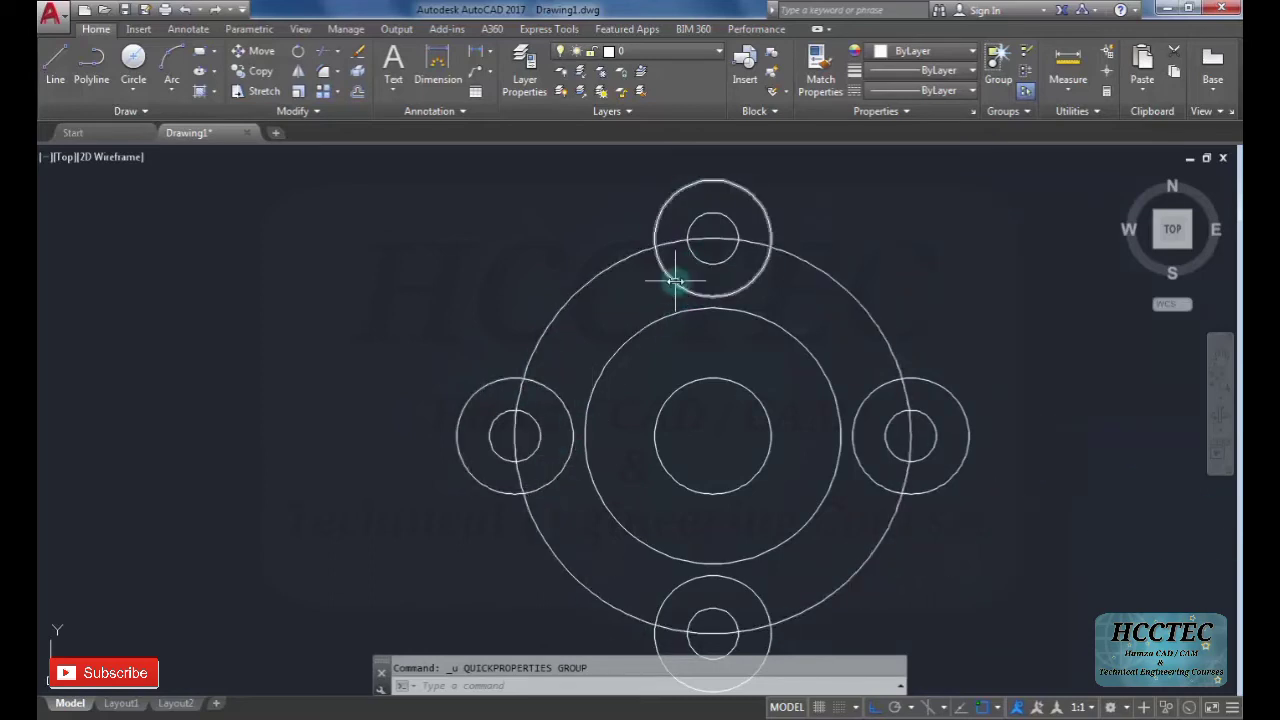
click(672, 282)
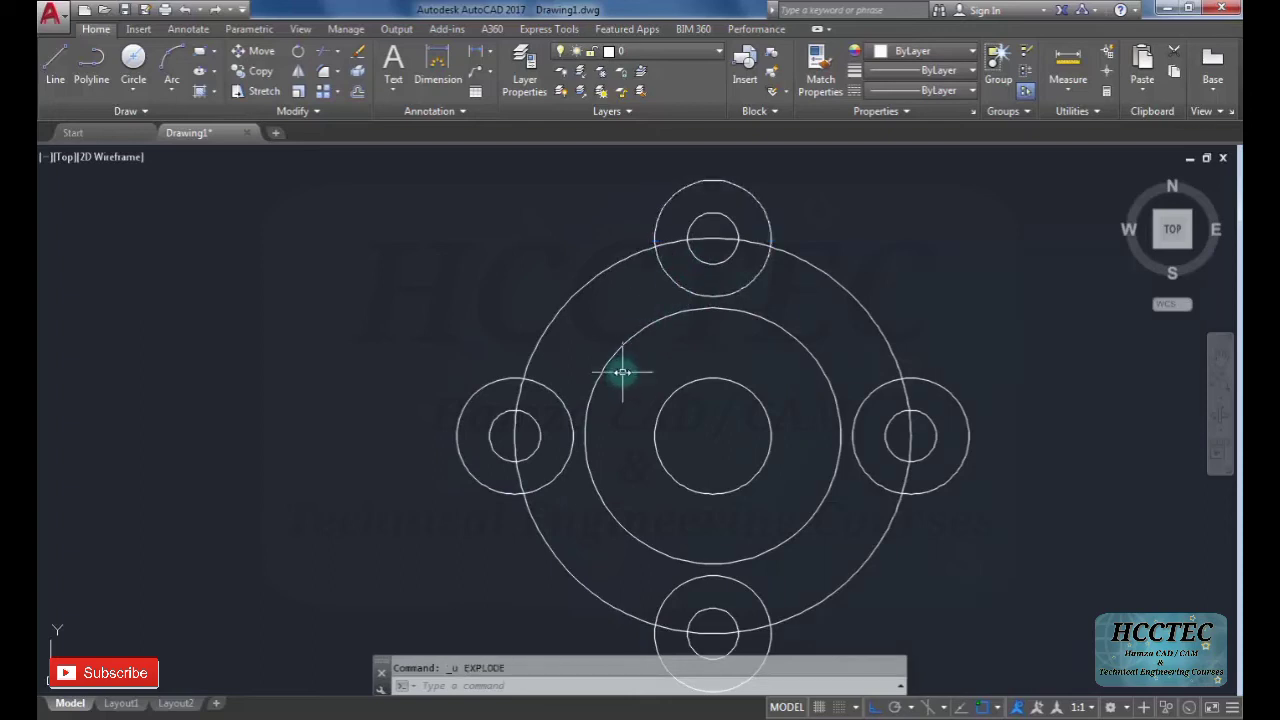
key(ctrl+z)
Reselect the boss array and explode it into separate circles.
drag(686, 282, 657, 290)
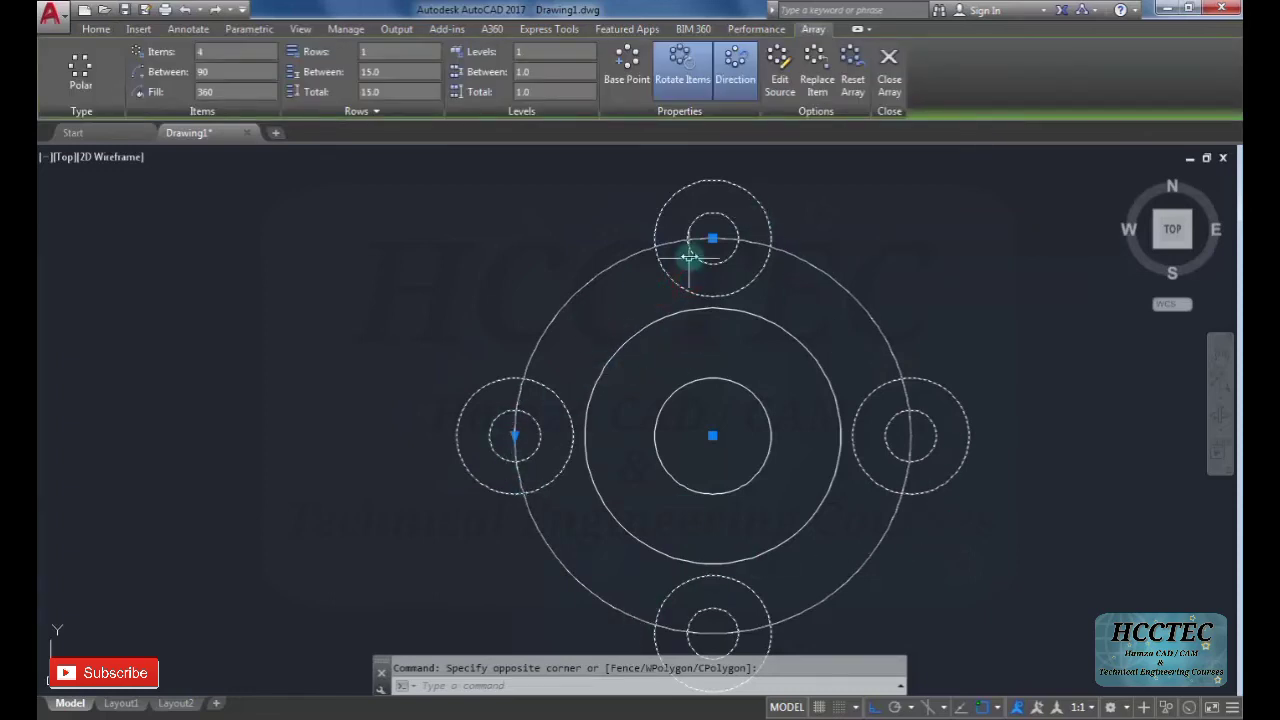
key(Escape)
click(655, 270)
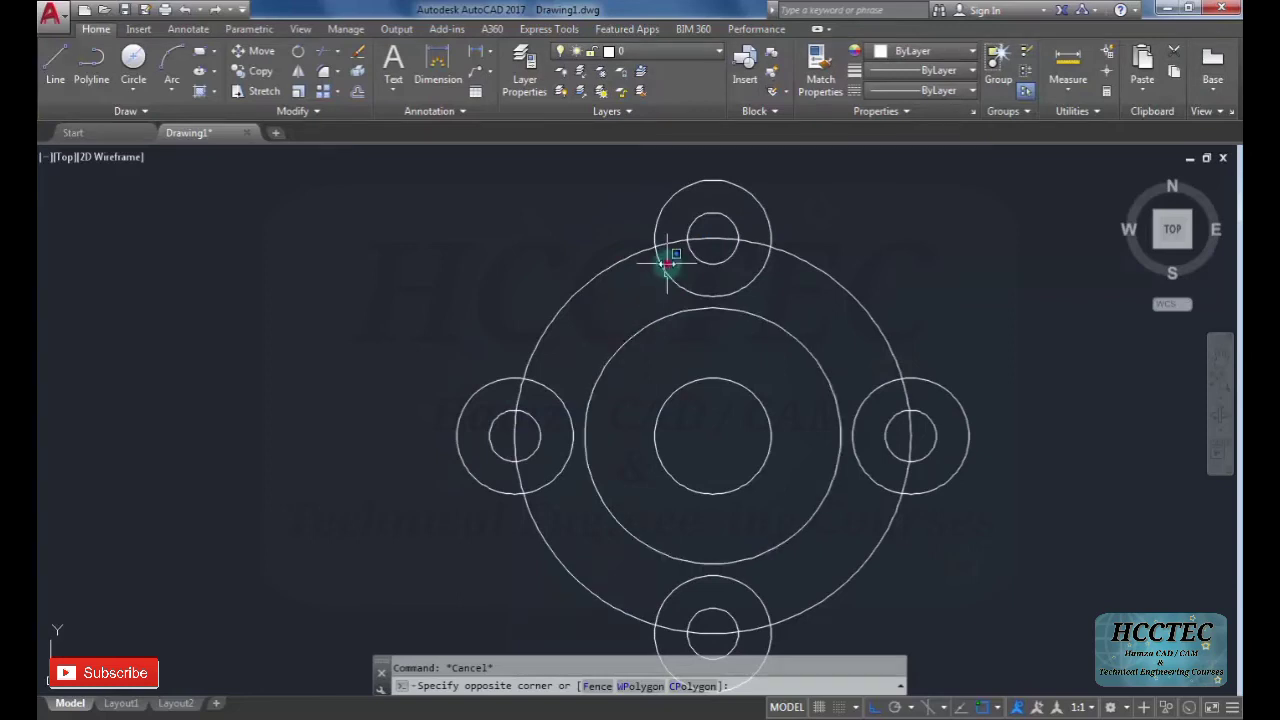
click(668, 265)
click(686, 280)
text(X)
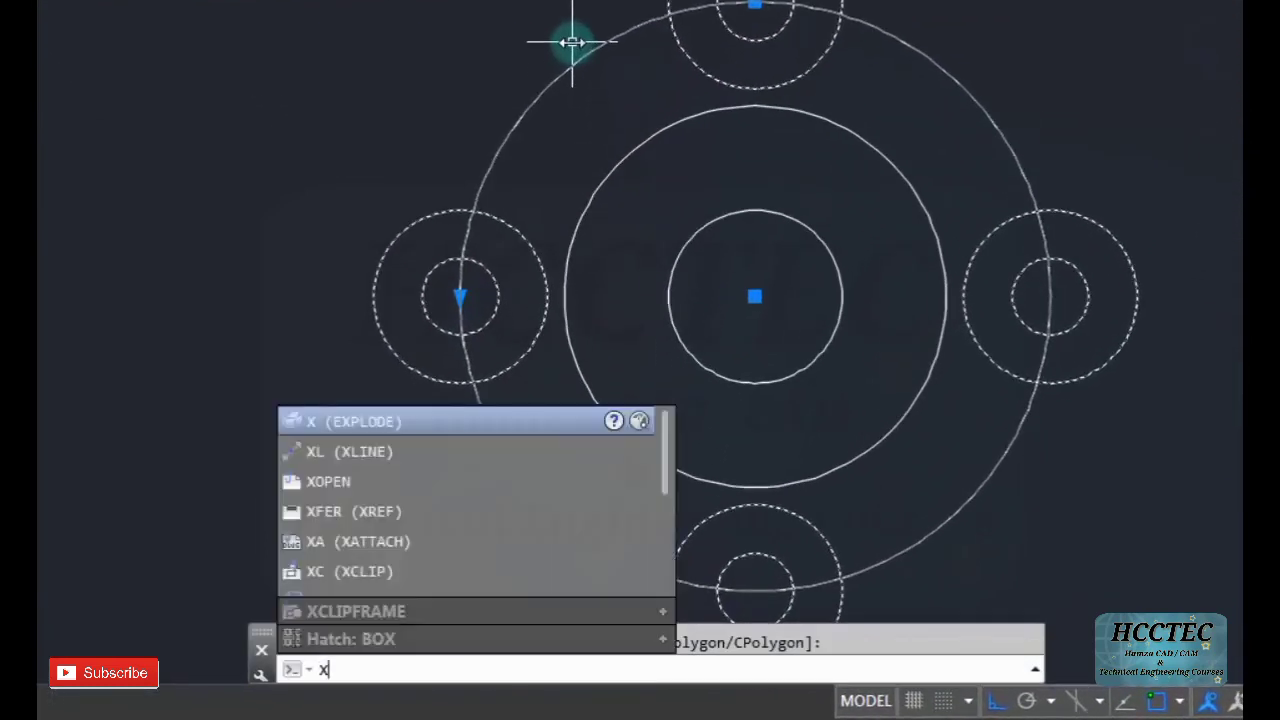
key(Return)
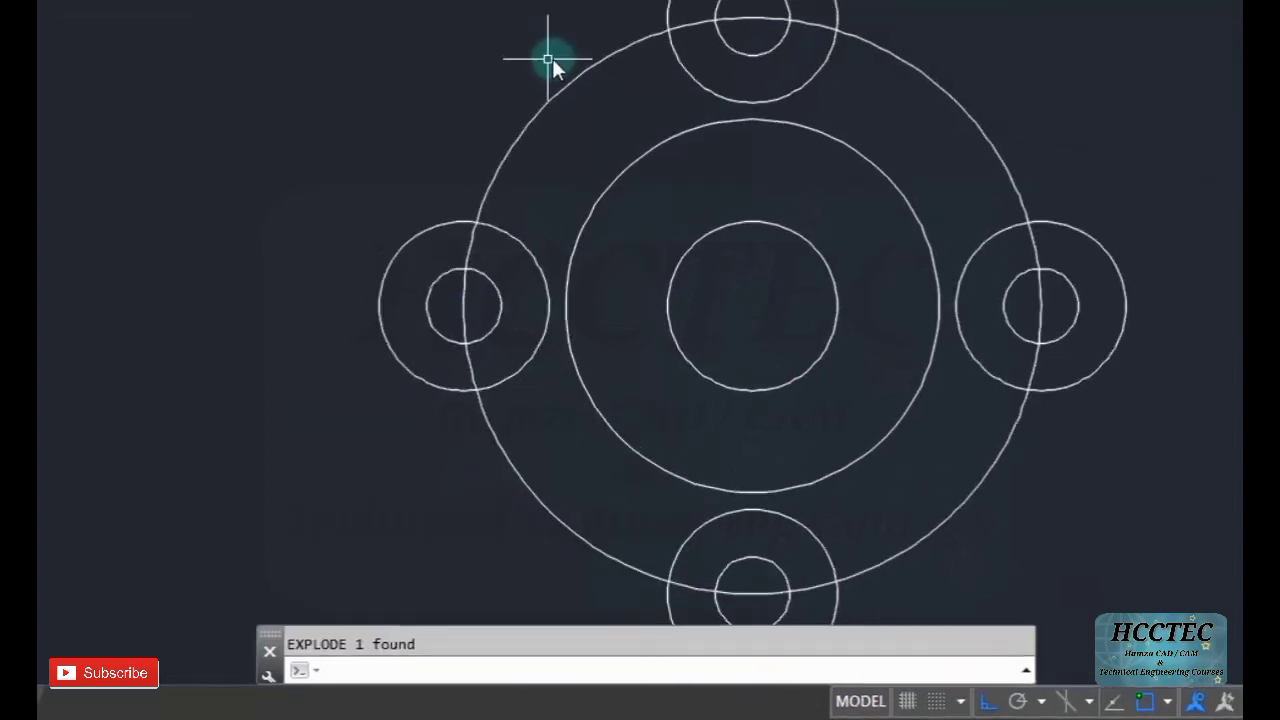
Undo an accidental move of the top boss's outer circle.
click(671, 212)
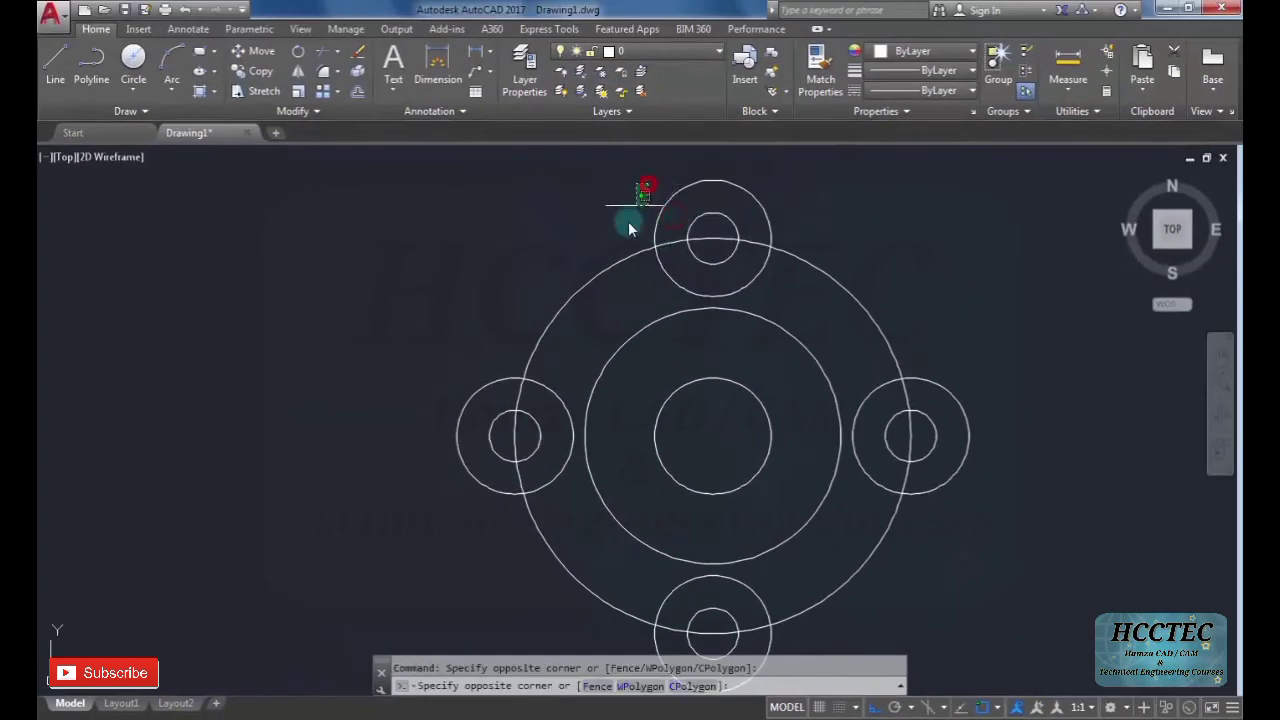
click(636, 226)
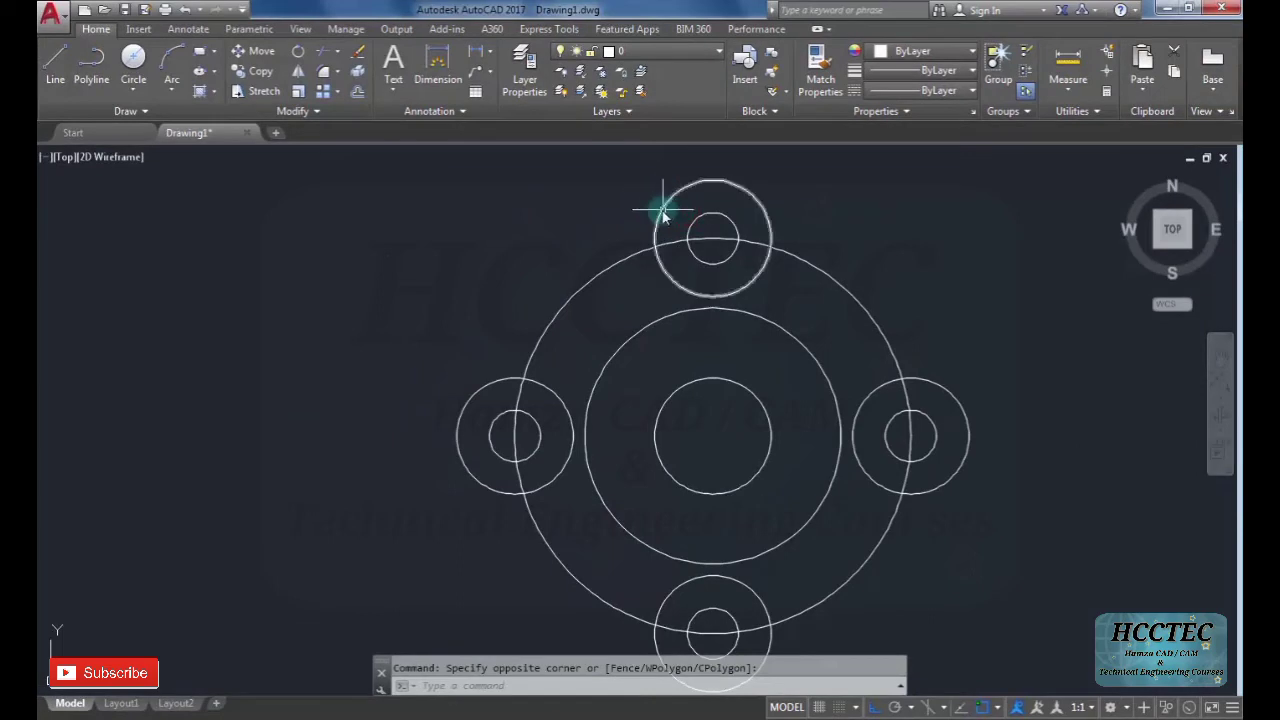
click(660, 200)
drag(651, 206, 660, 262)
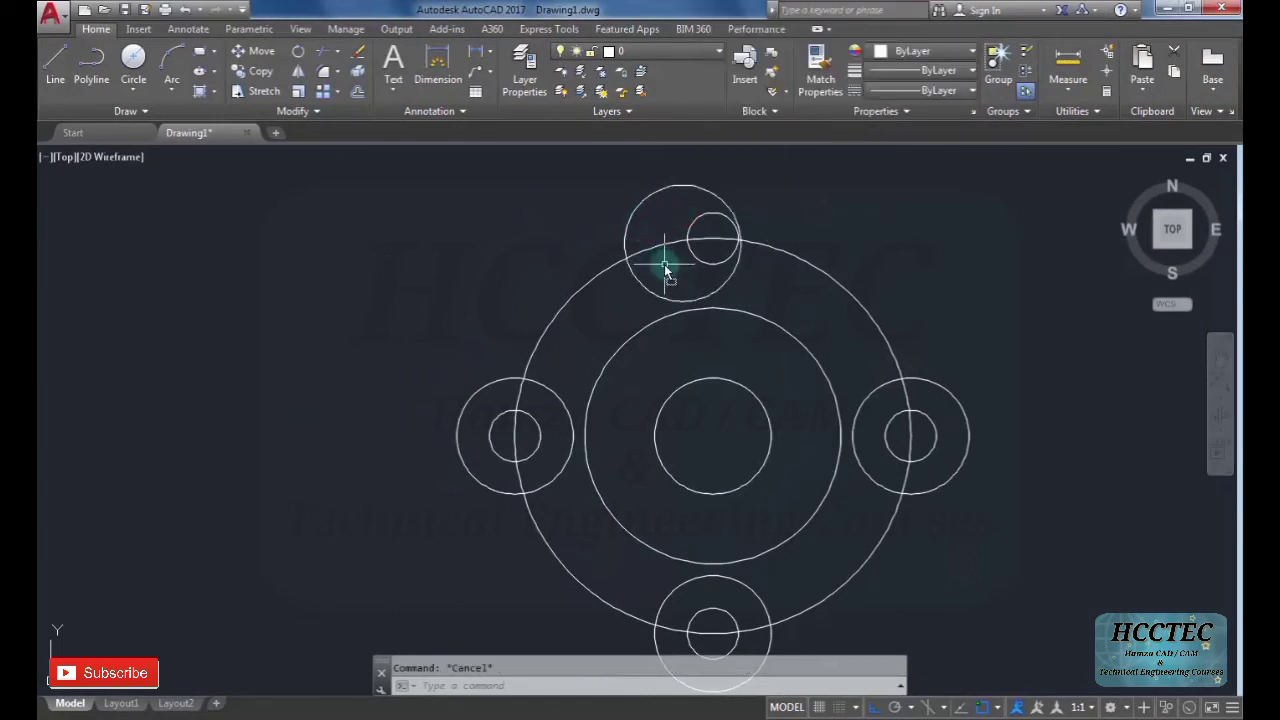
key(ctrl+z)
Trim the overlapping arcs at the top boss using all objects as cutting edges.
text(tr)
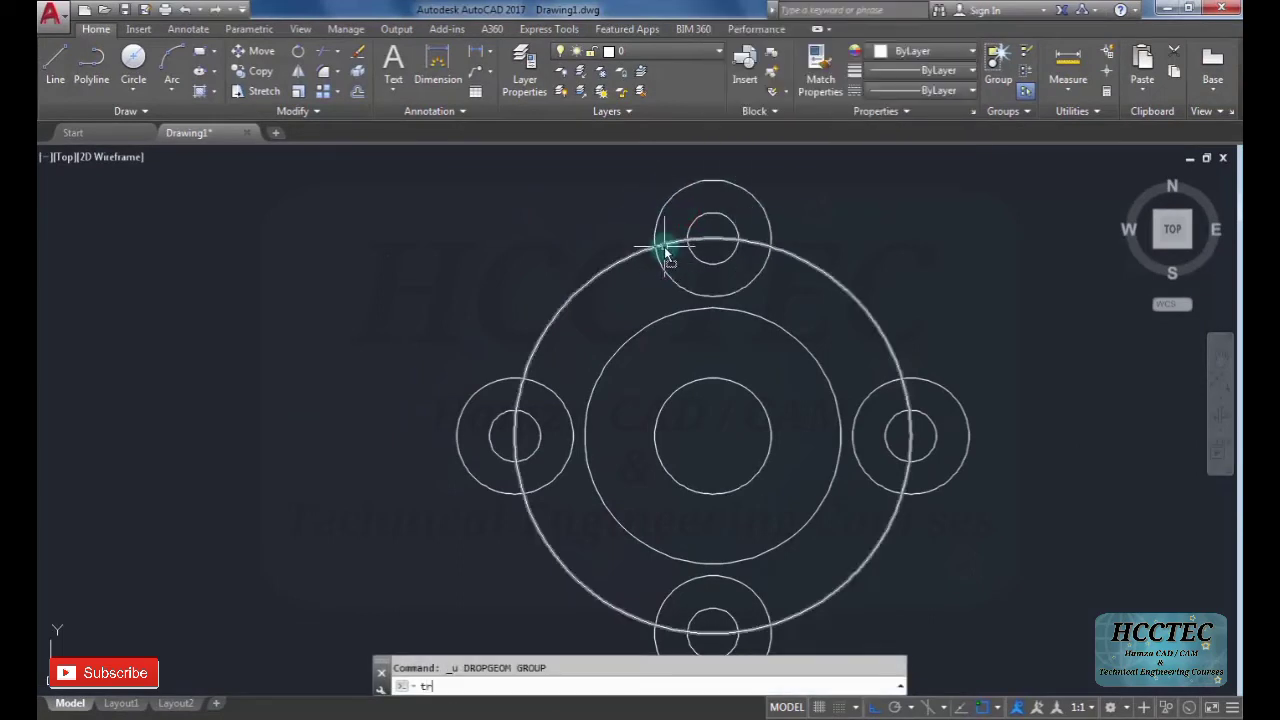
key(Return)
key(Return)
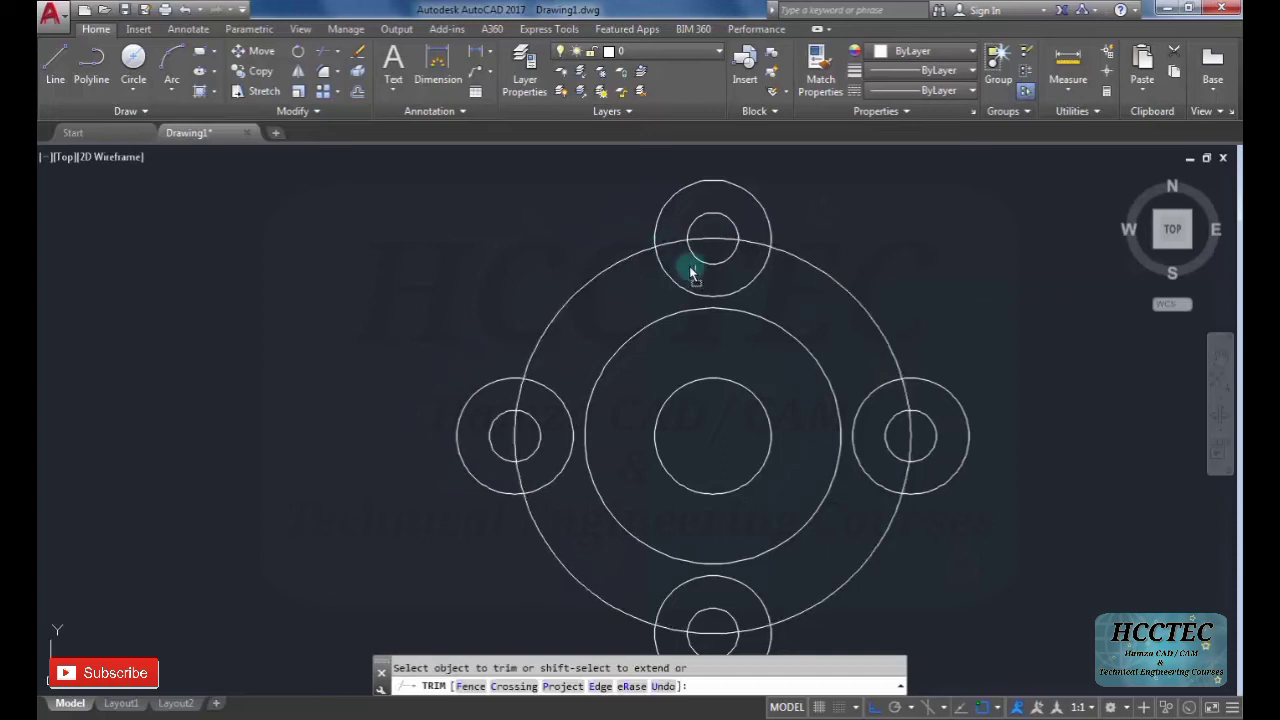
click(670, 270)
click(648, 287)
click(703, 243)
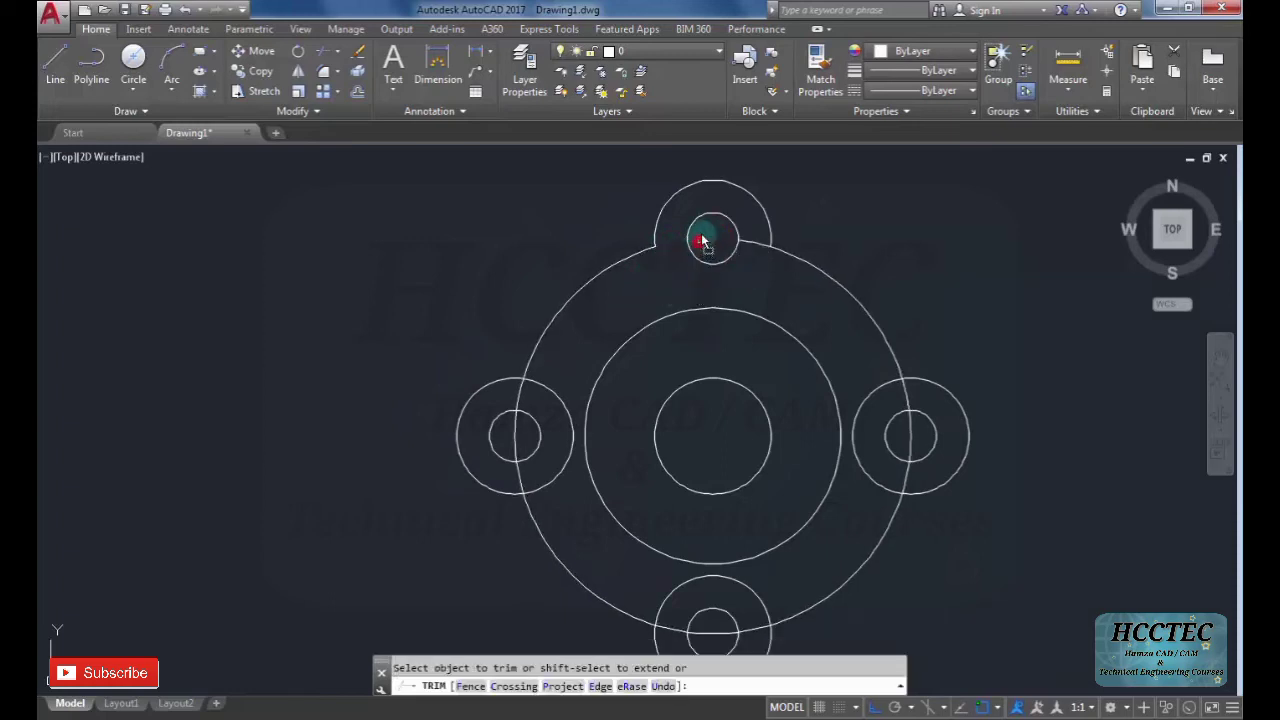
click(759, 249)
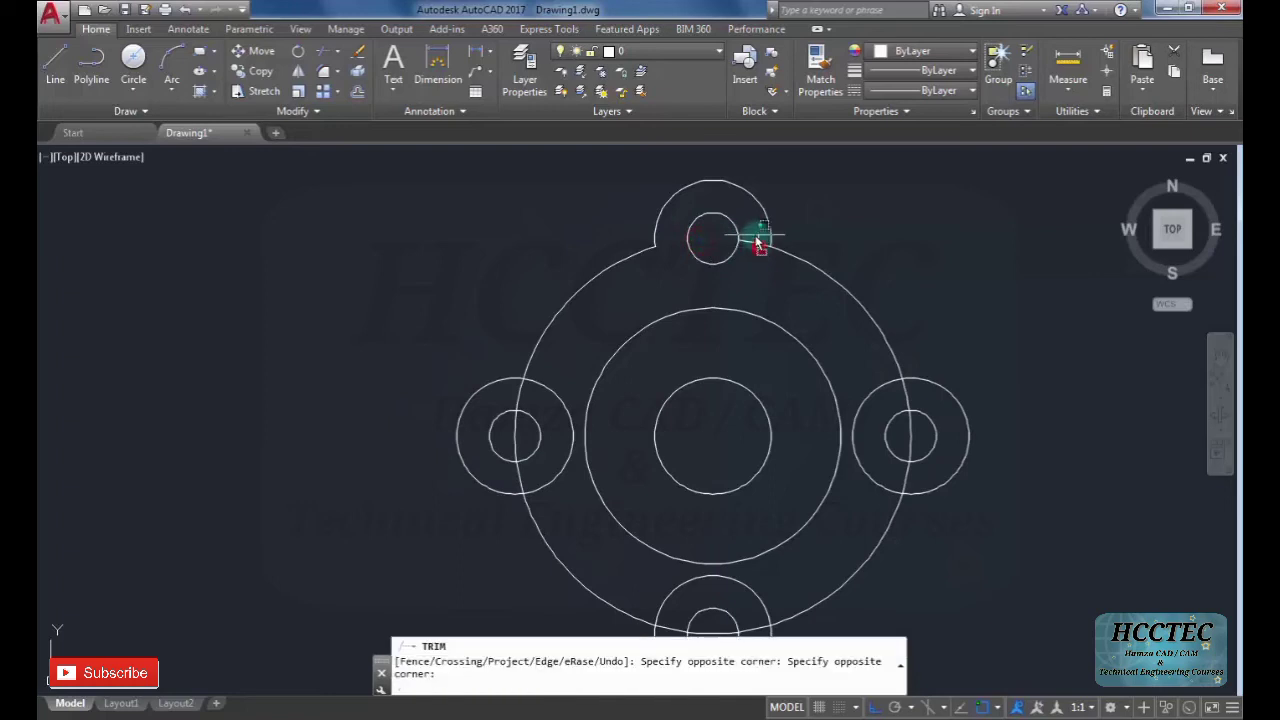
Trim the overlapping arcs where the right boss meets the outer circle.
click(884, 390)
click(887, 410)
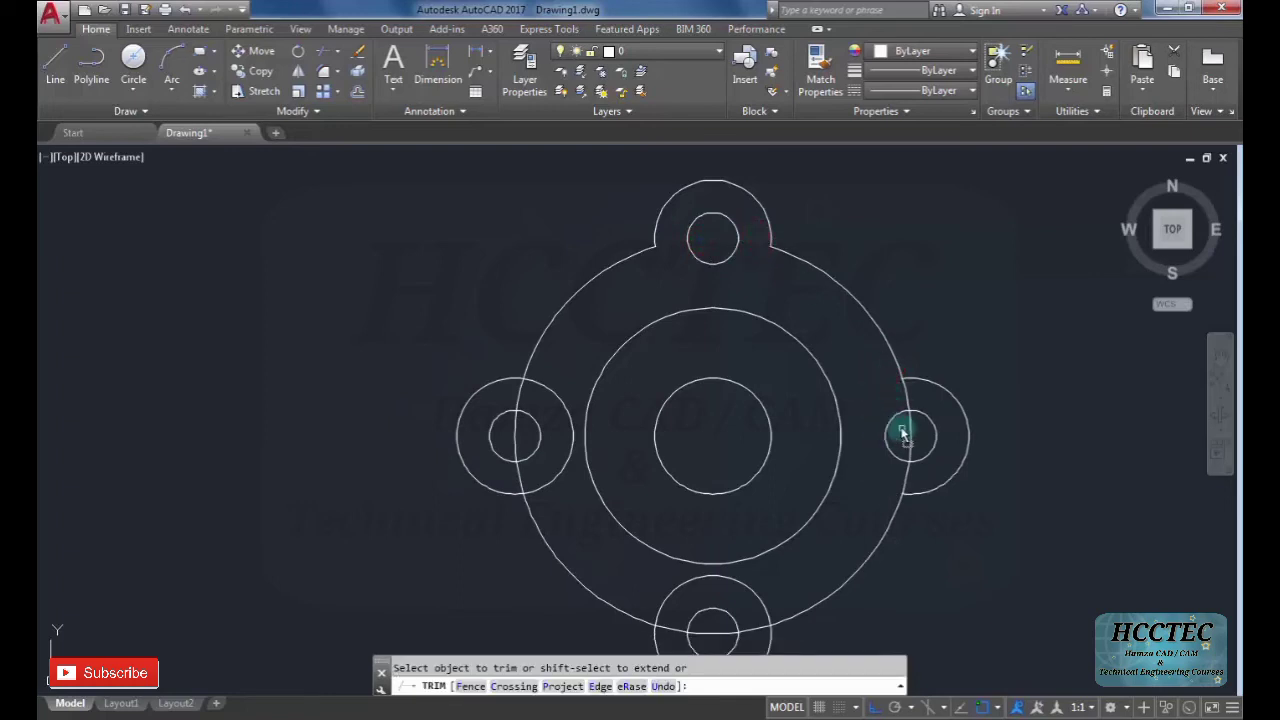
click(910, 400)
click(905, 396)
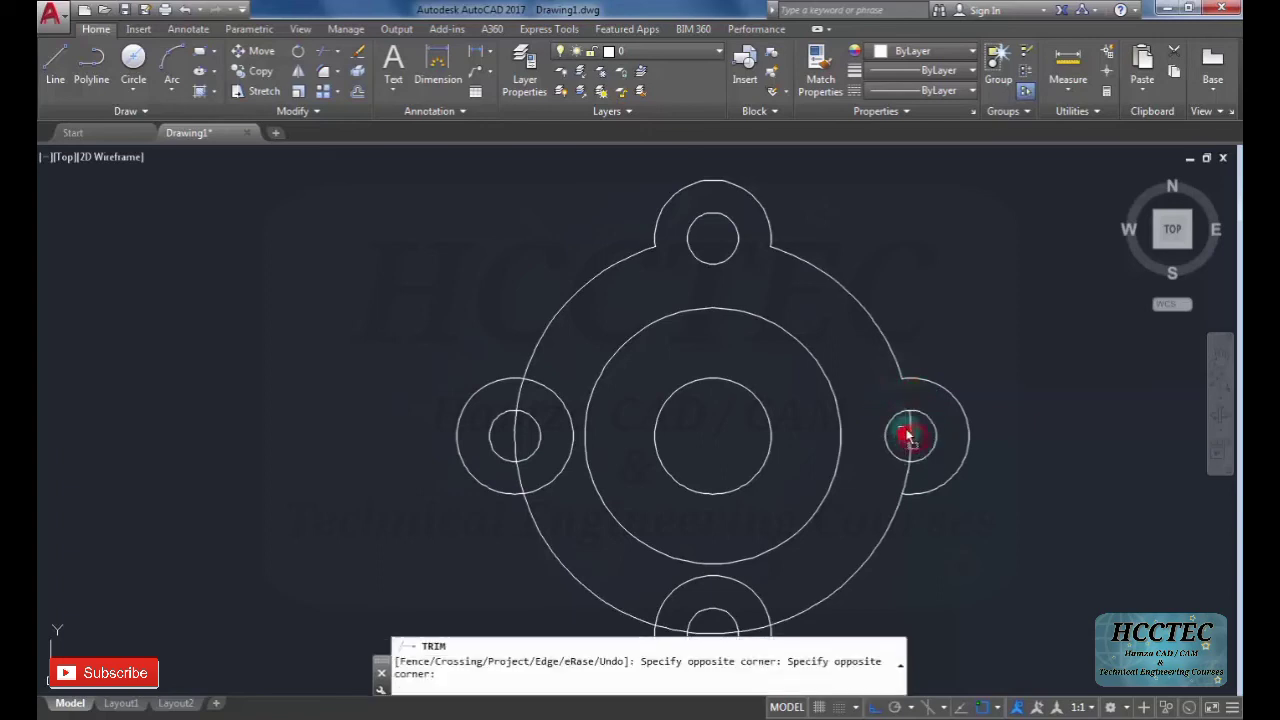
click(908, 430)
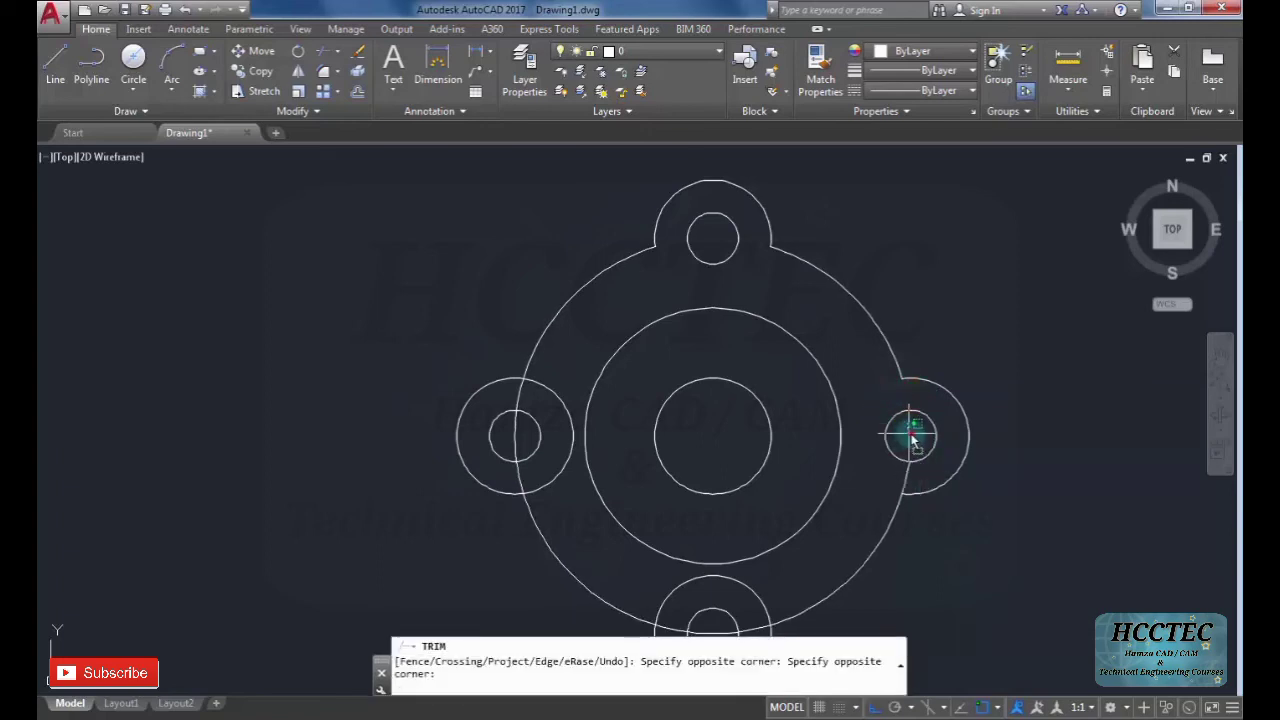
click(909, 435)
click(924, 452)
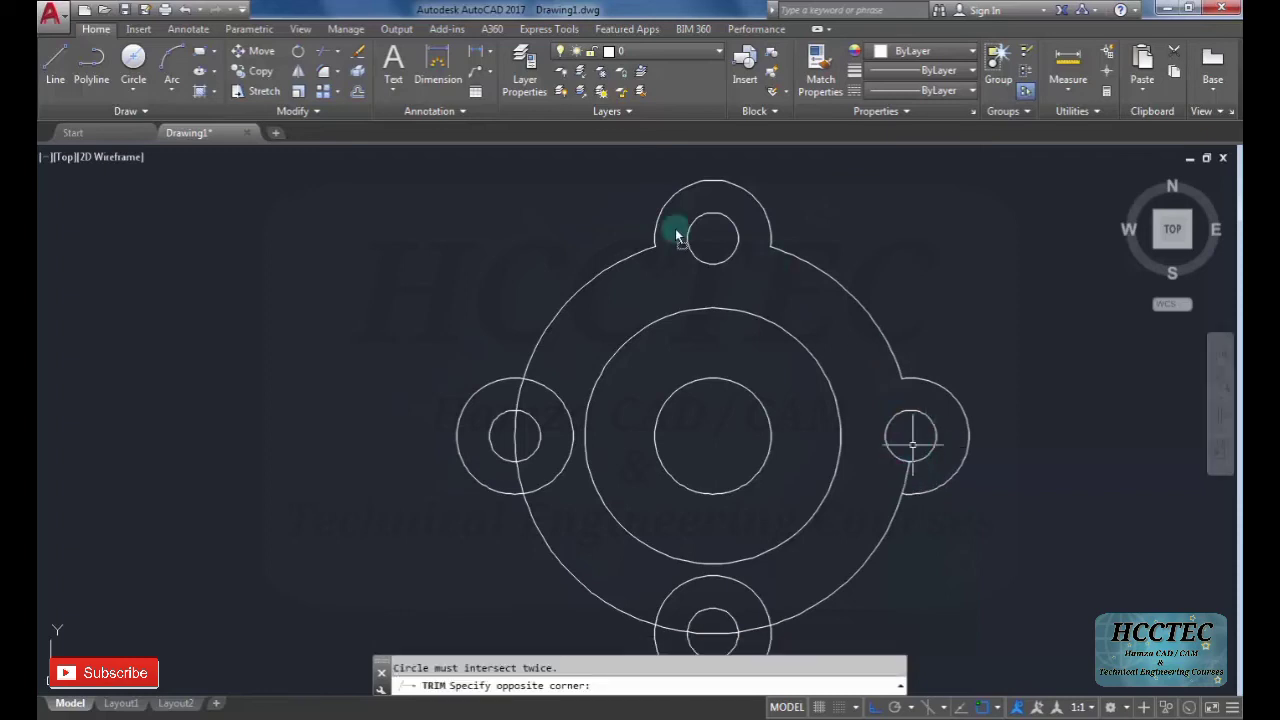
click(906, 474)
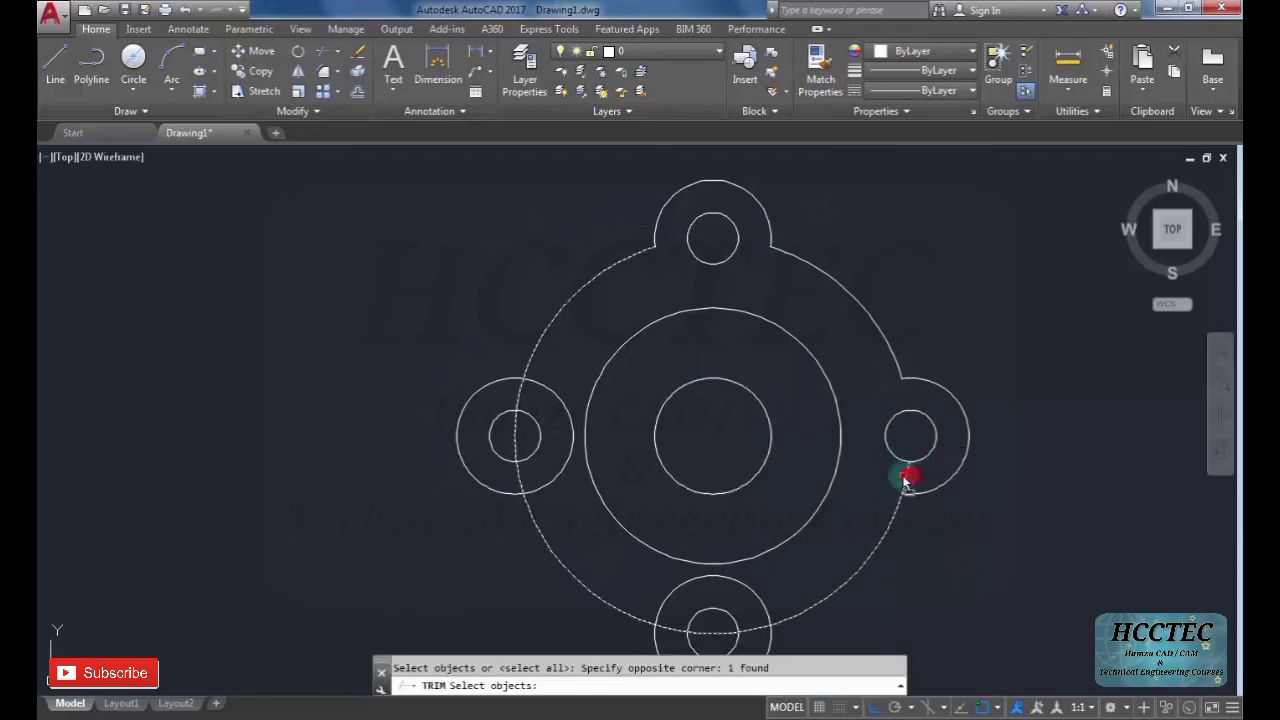
Cancel the trim, retry edge selection below the right boss, and regenerate with RE.
key(Escape)
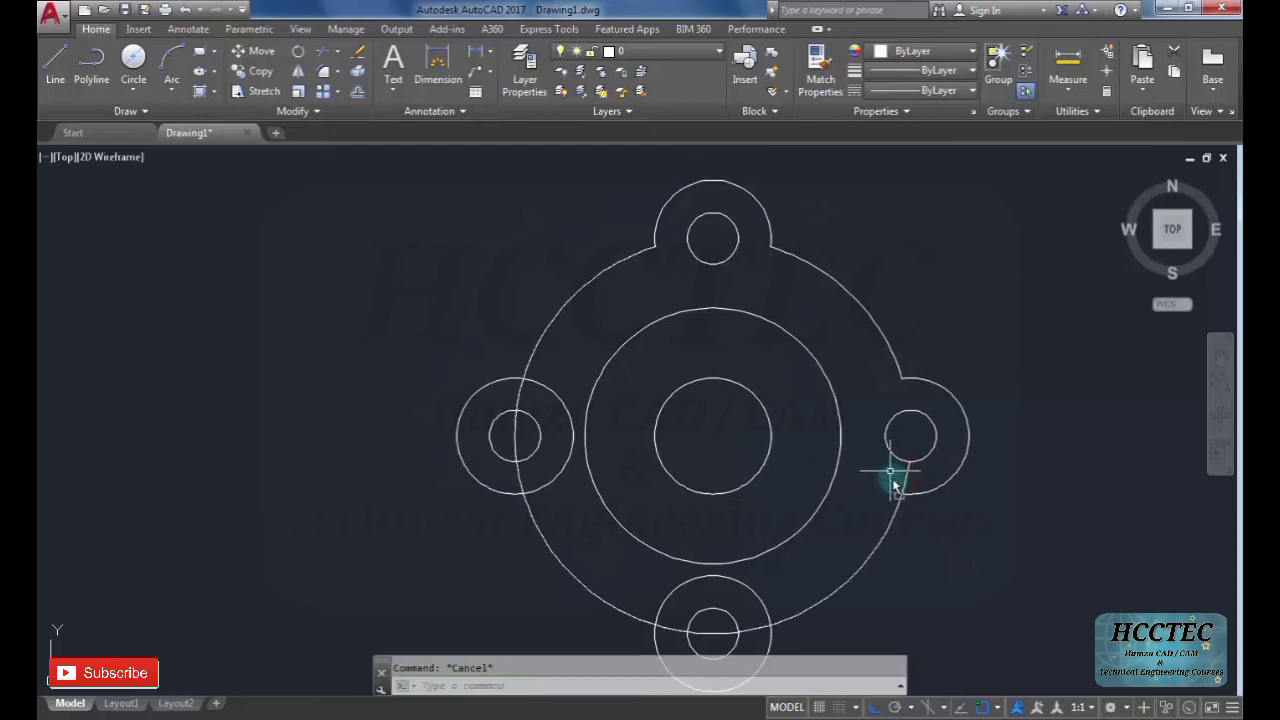
key(space)
click(896, 482)
click(893, 483)
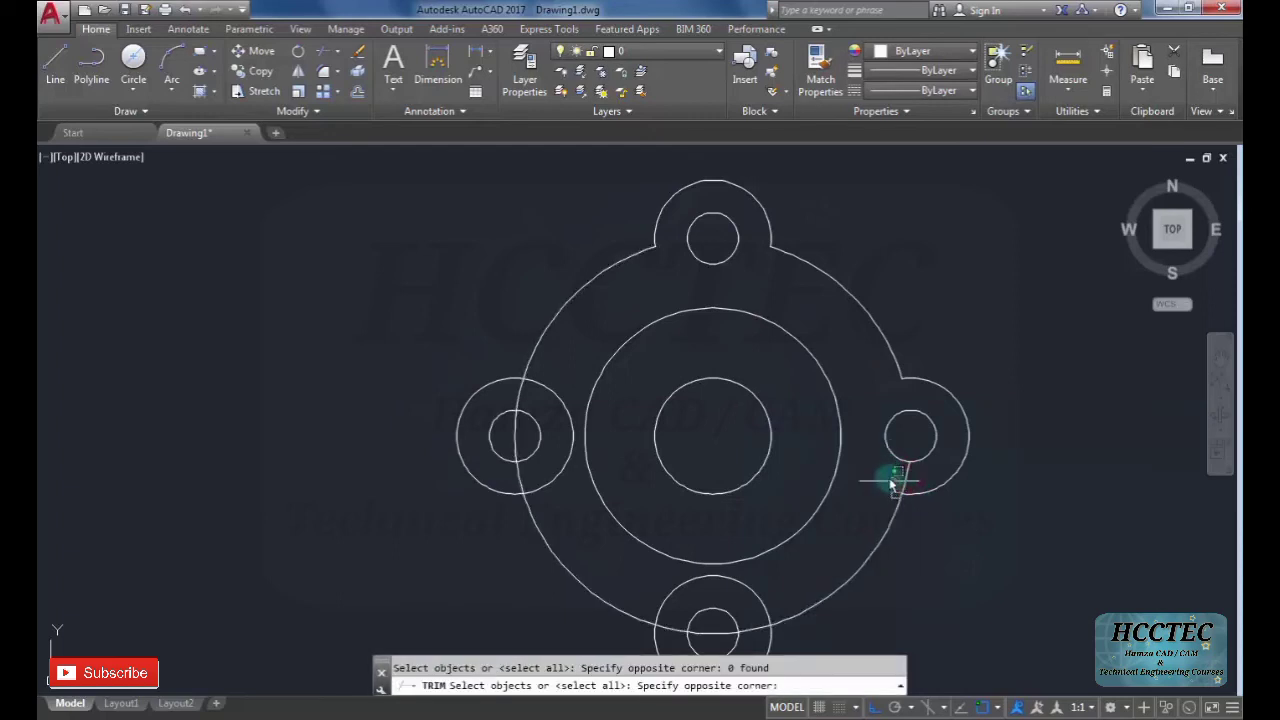
click(852, 448)
key(Escape)
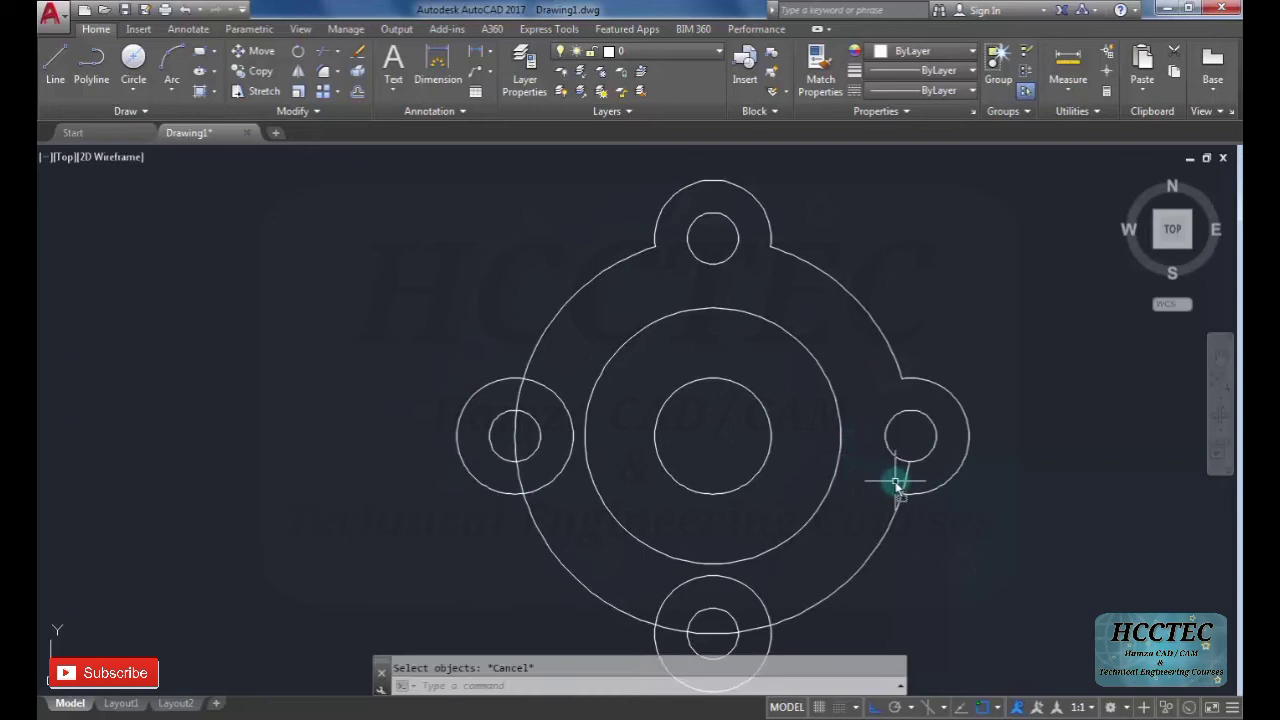
text(re)
key(Return)
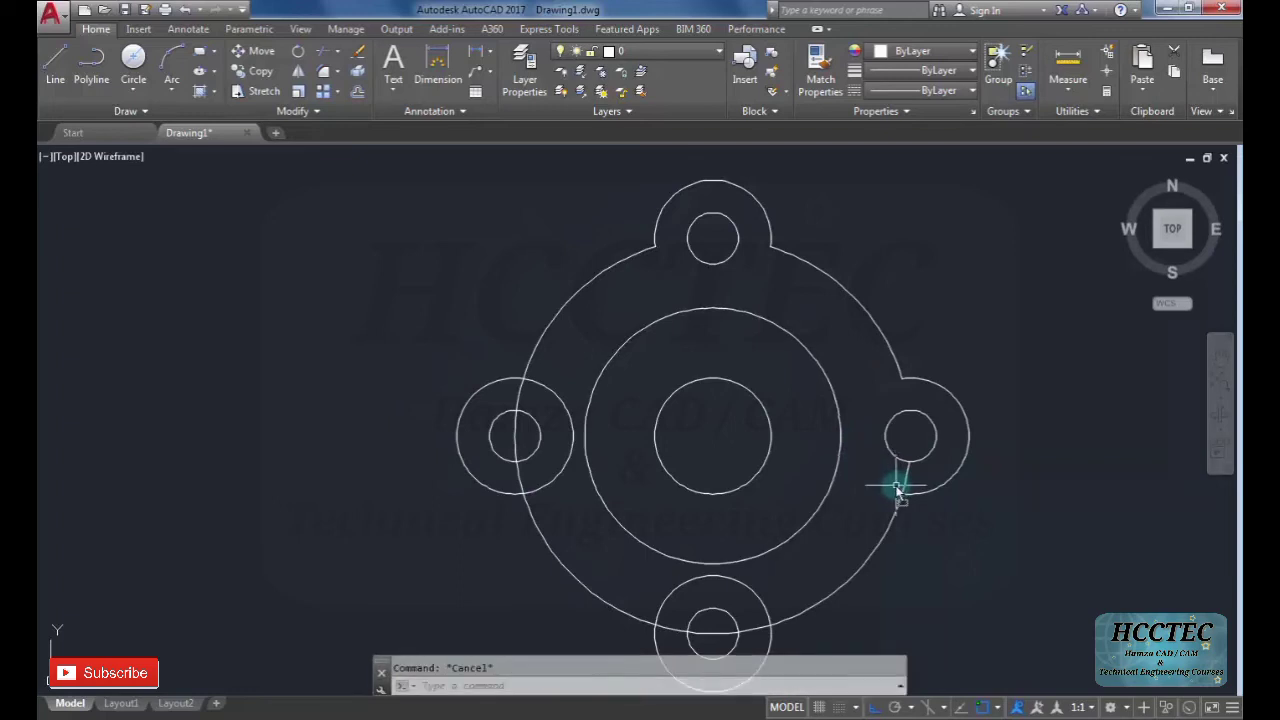
Run TRIM again on the outer circle below the right boss, then cancel.
text(tr)
key(Return)
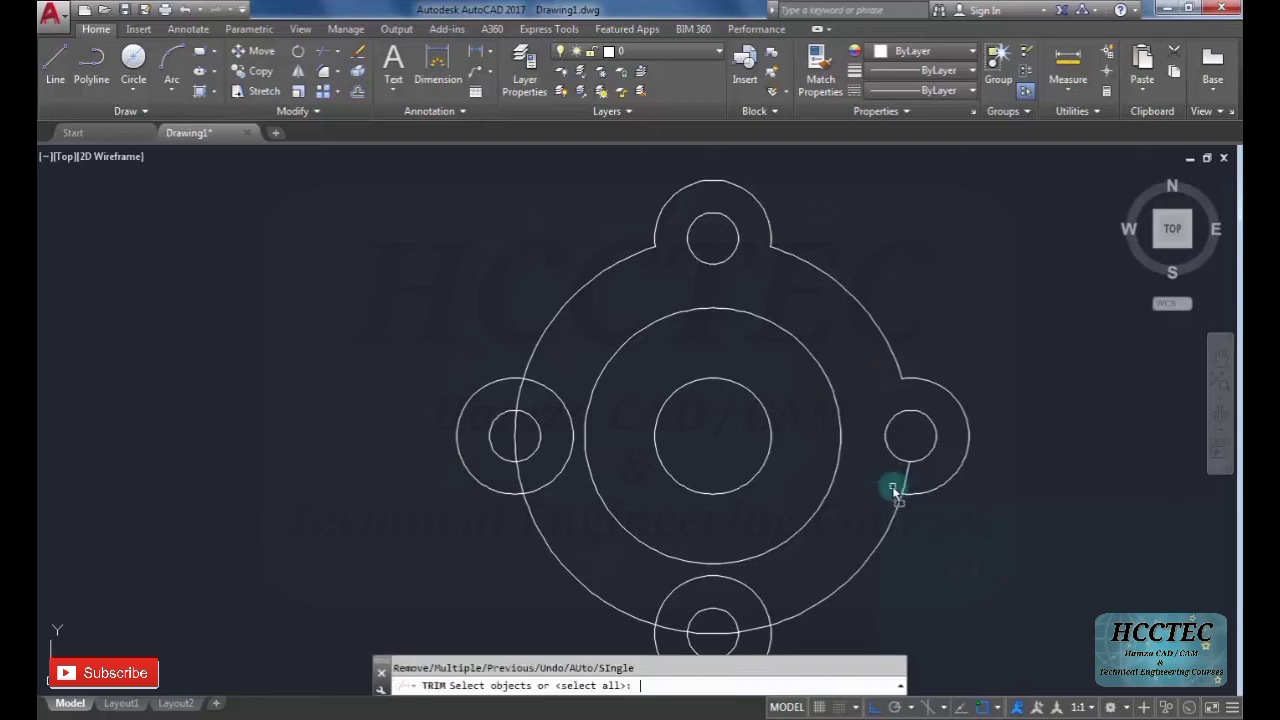
click(908, 477)
click(905, 485)
key(Escape)
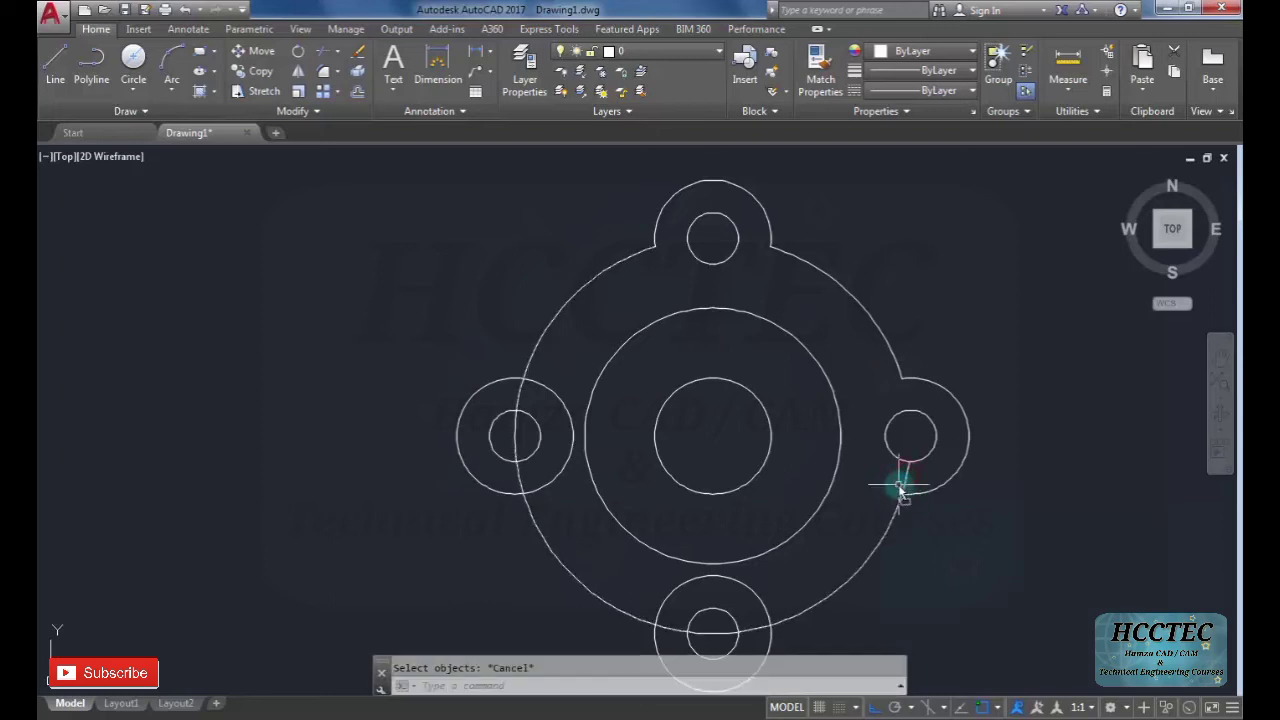
Restart TRIM with all objects as cutting edges and try near the right boss.
click(323, 52)
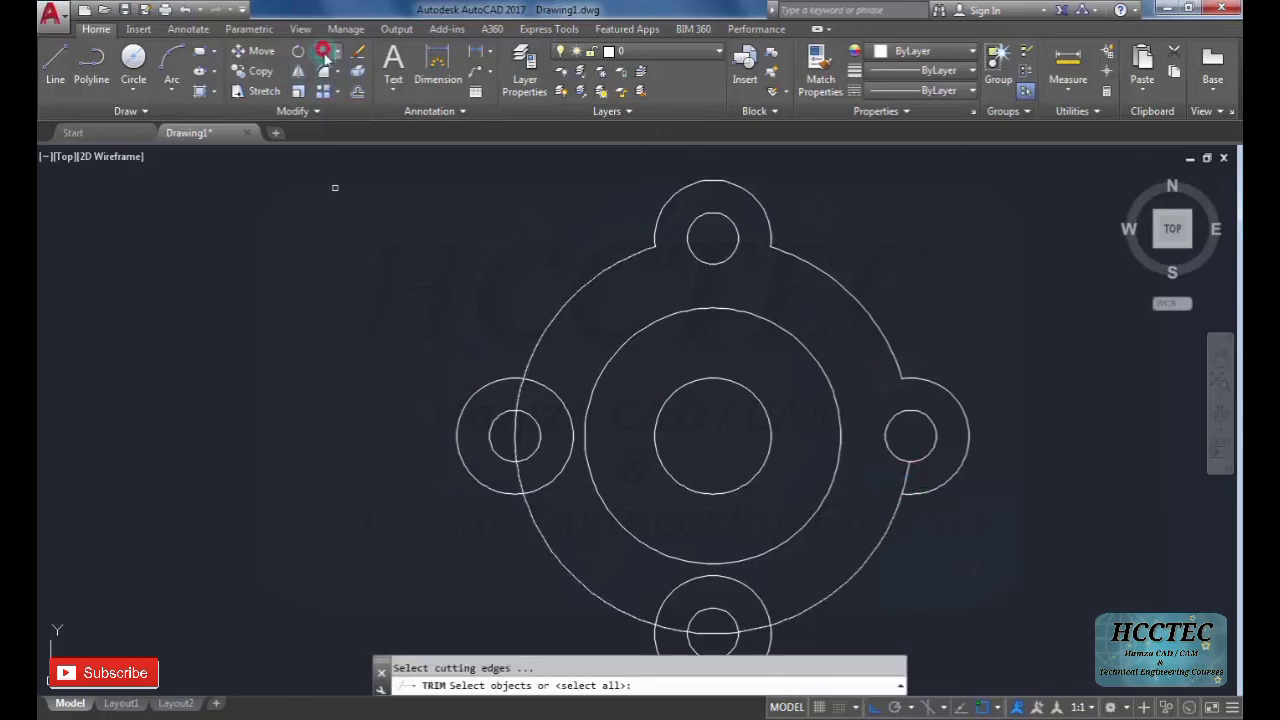
key(Return)
click(905, 478)
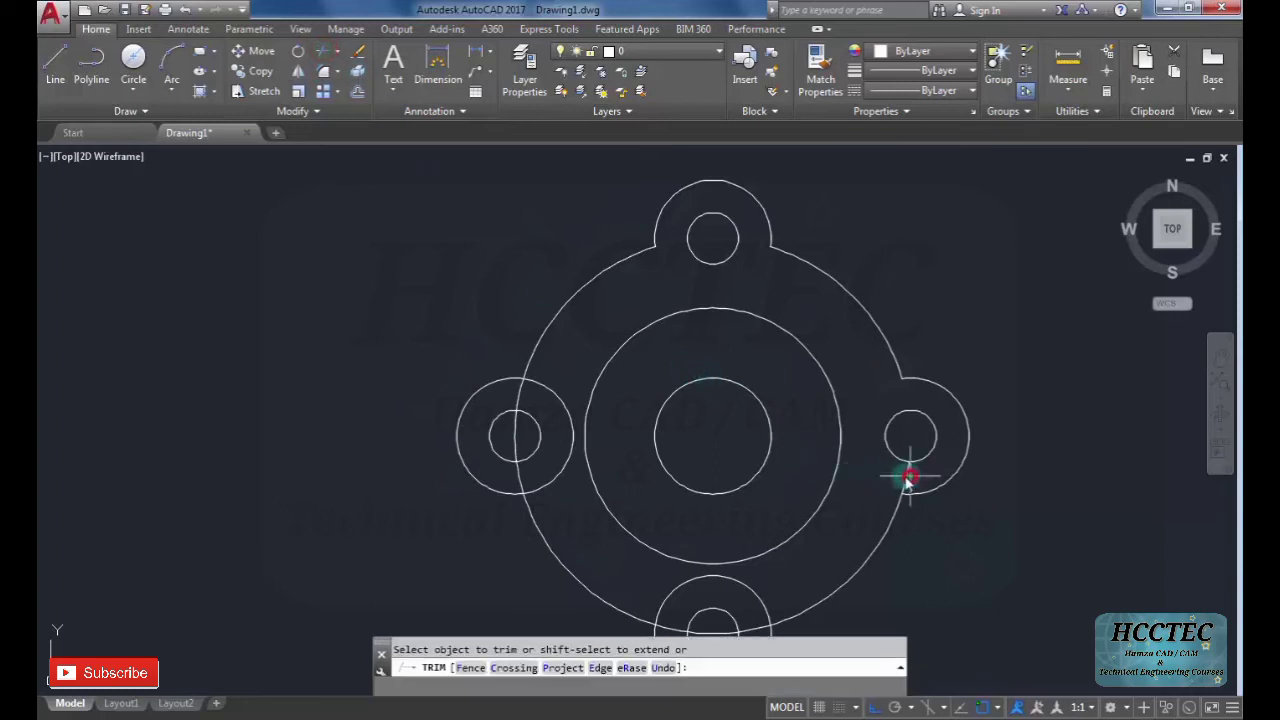
click(905, 483)
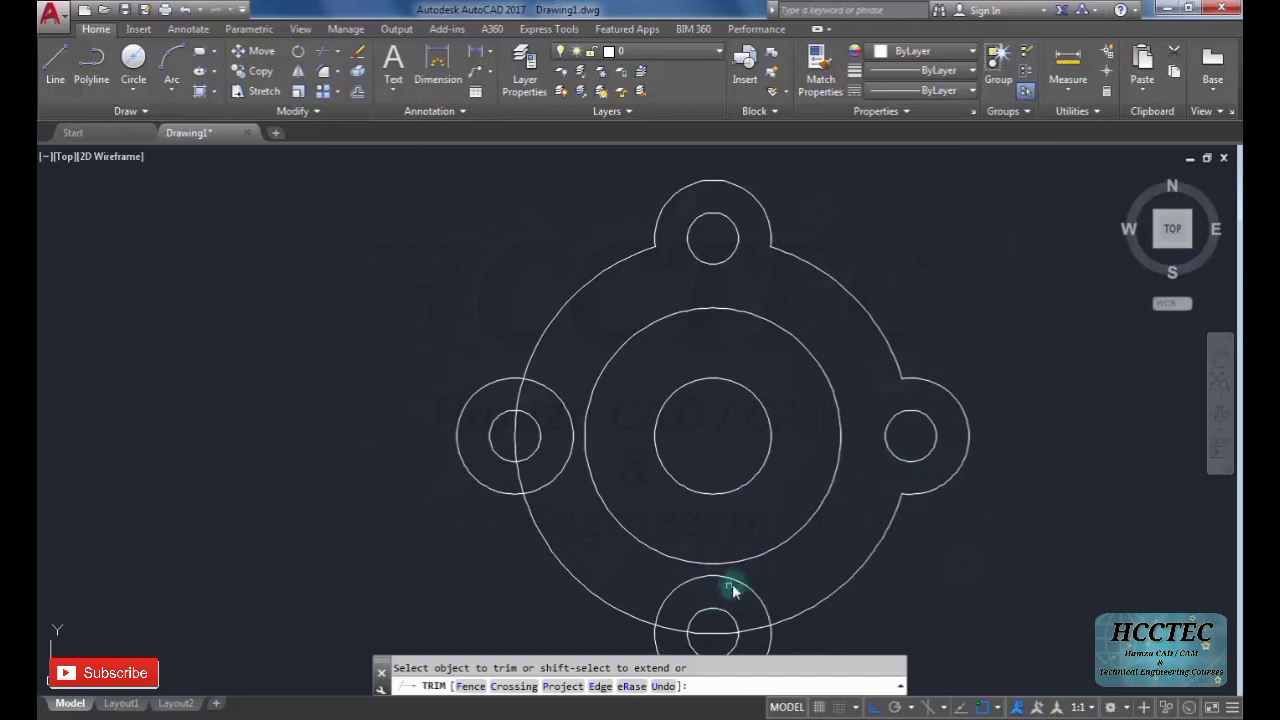
Crossing-window trim at the bottom boss, then undo the unwanted result.
click(746, 578)
double_click(710, 612)
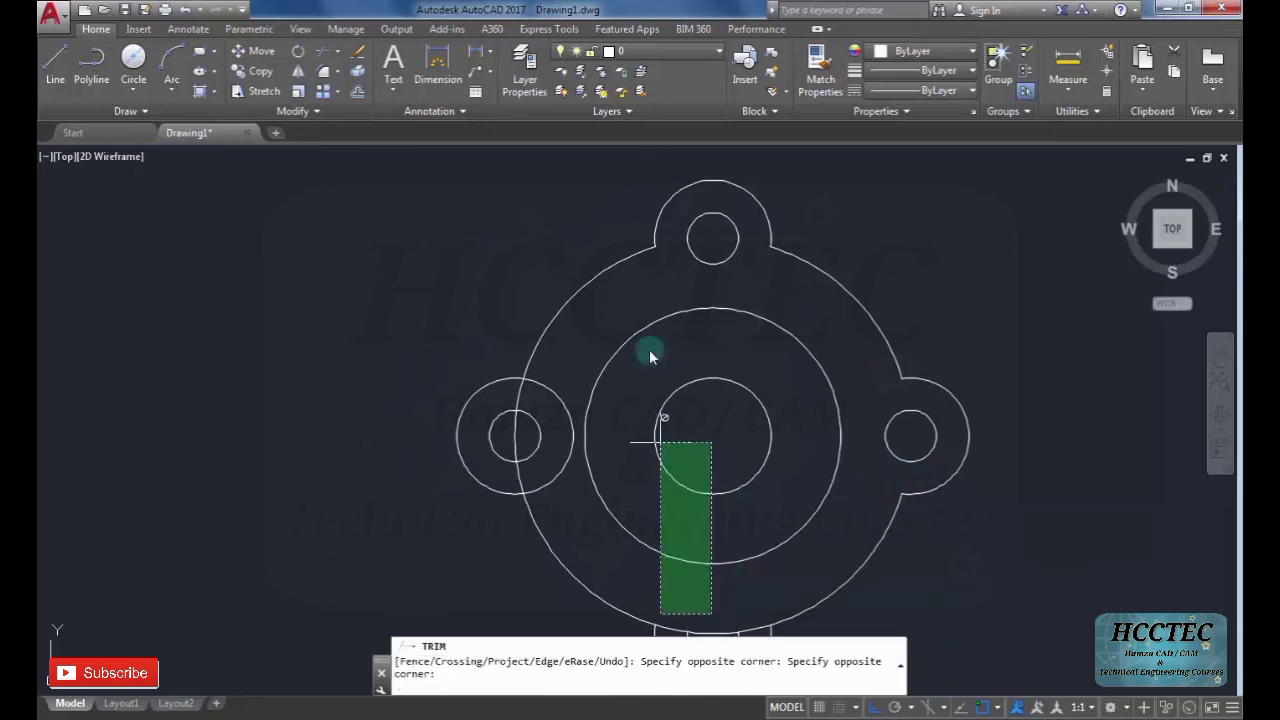
scroll(684, 287, up, 3)
scroll(702, 271, up, 2)
scroll(702, 271, down, 6)
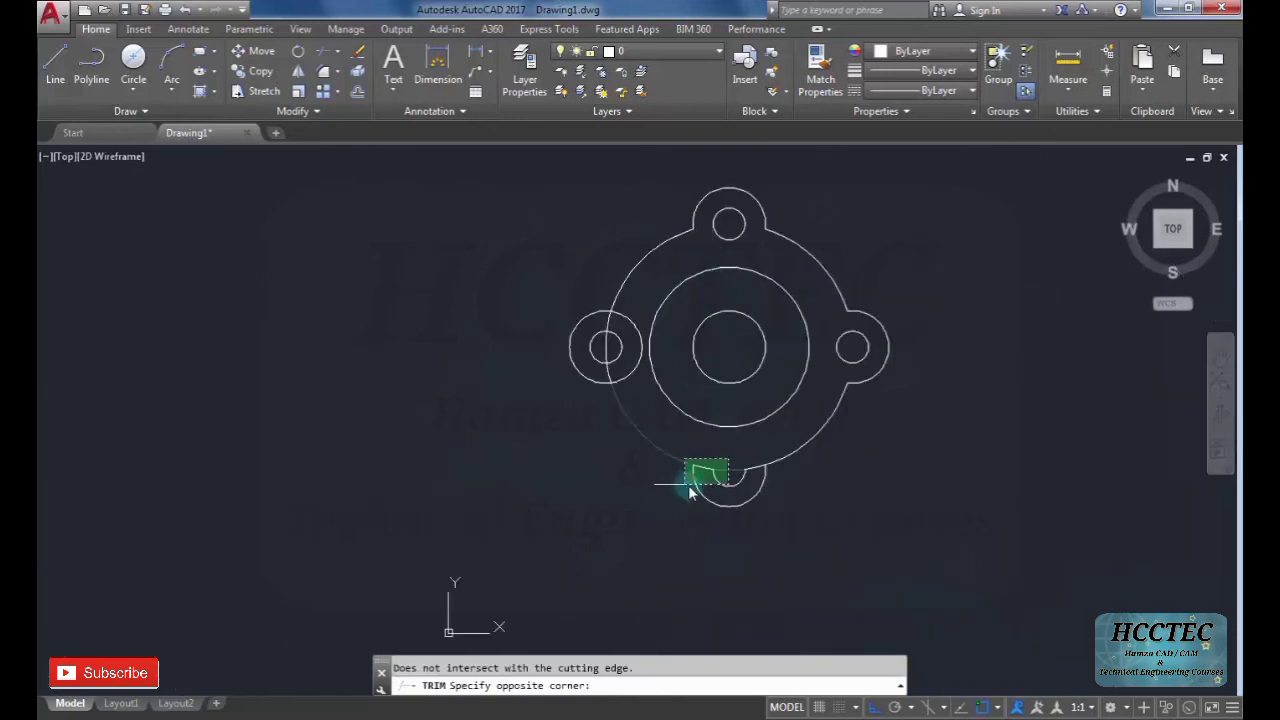
scroll(712, 455, up, 3)
click(725, 418)
key(Escape)
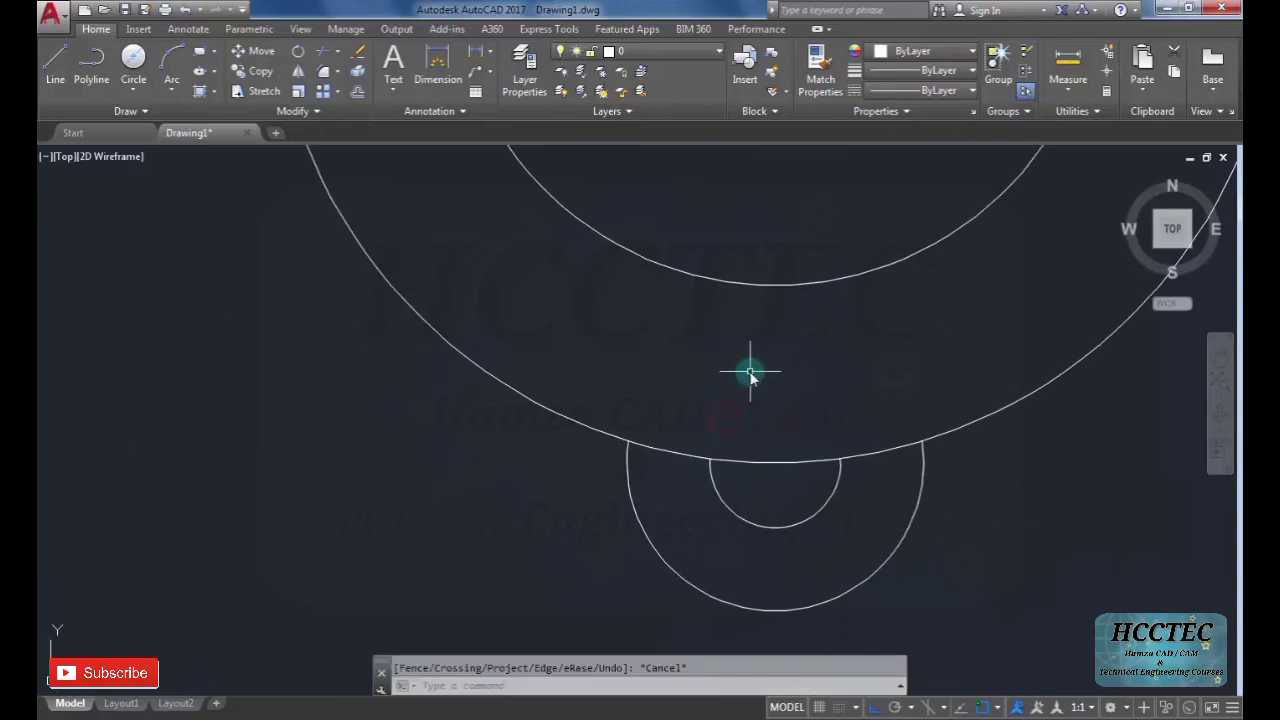
key(ctrl+z)
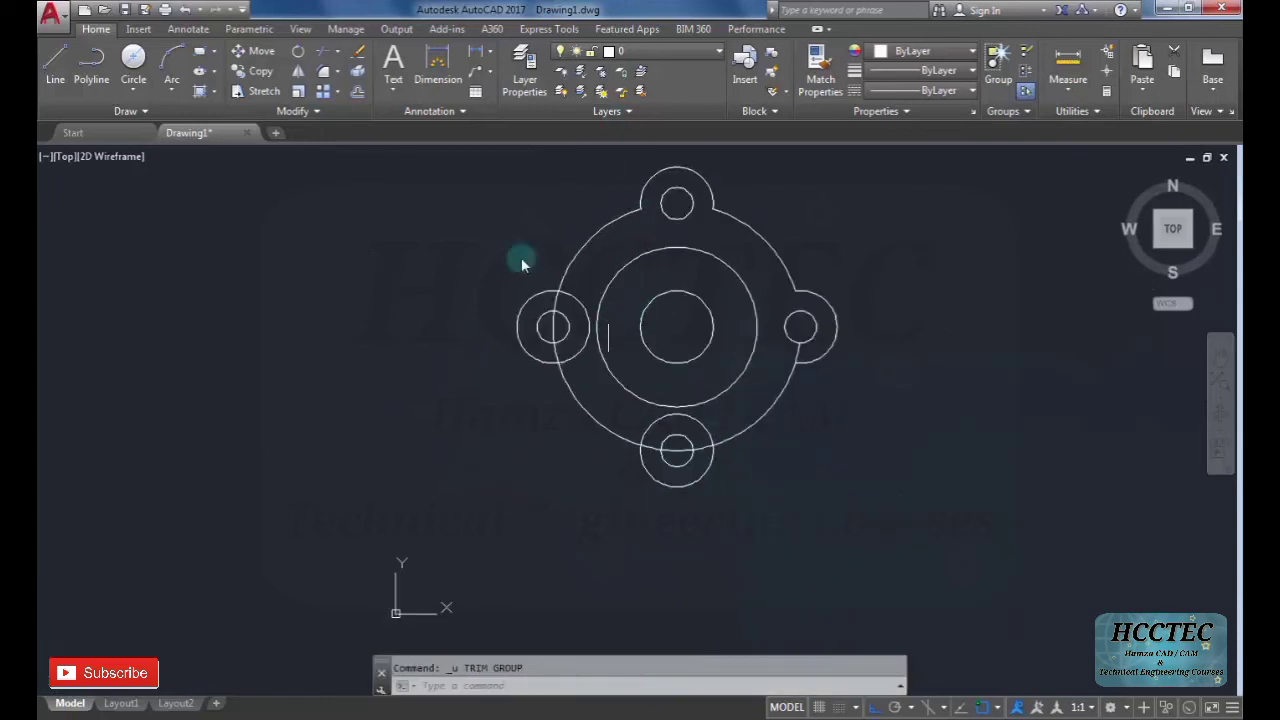
Trim the overlapping arcs at the bottom boss against all cutting edges.
text(tr)
key(Return)
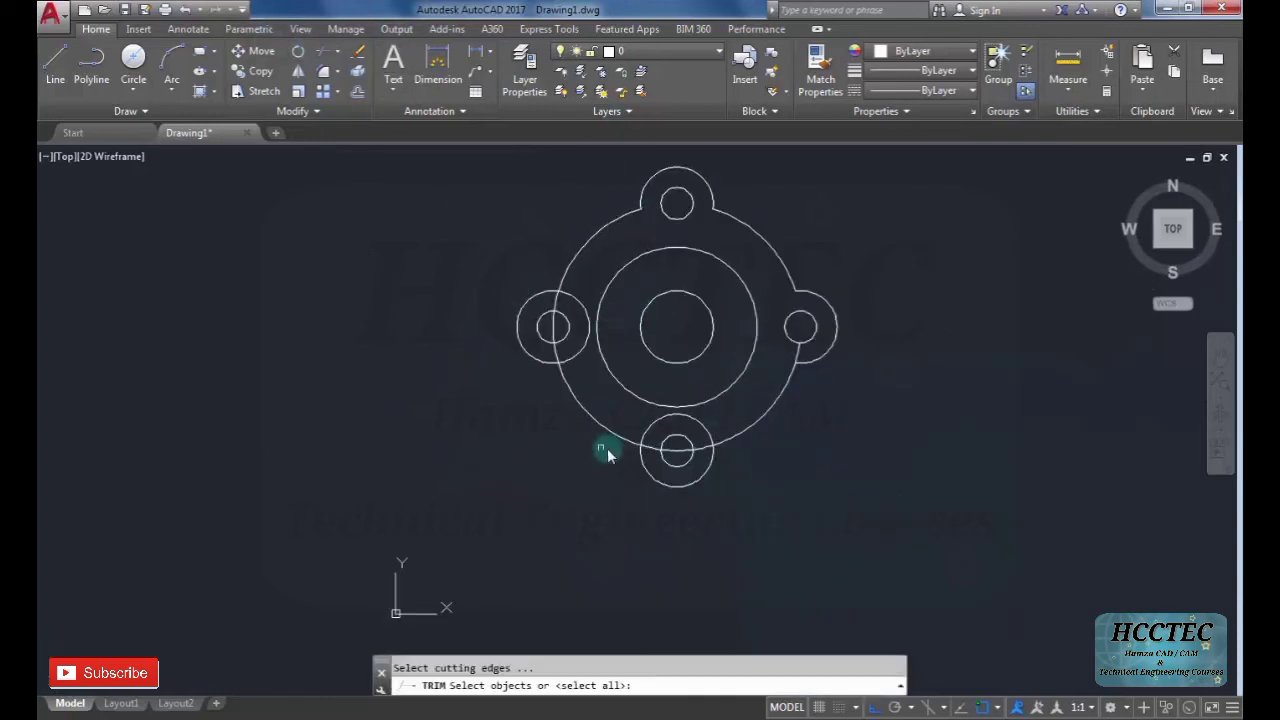
key(Return)
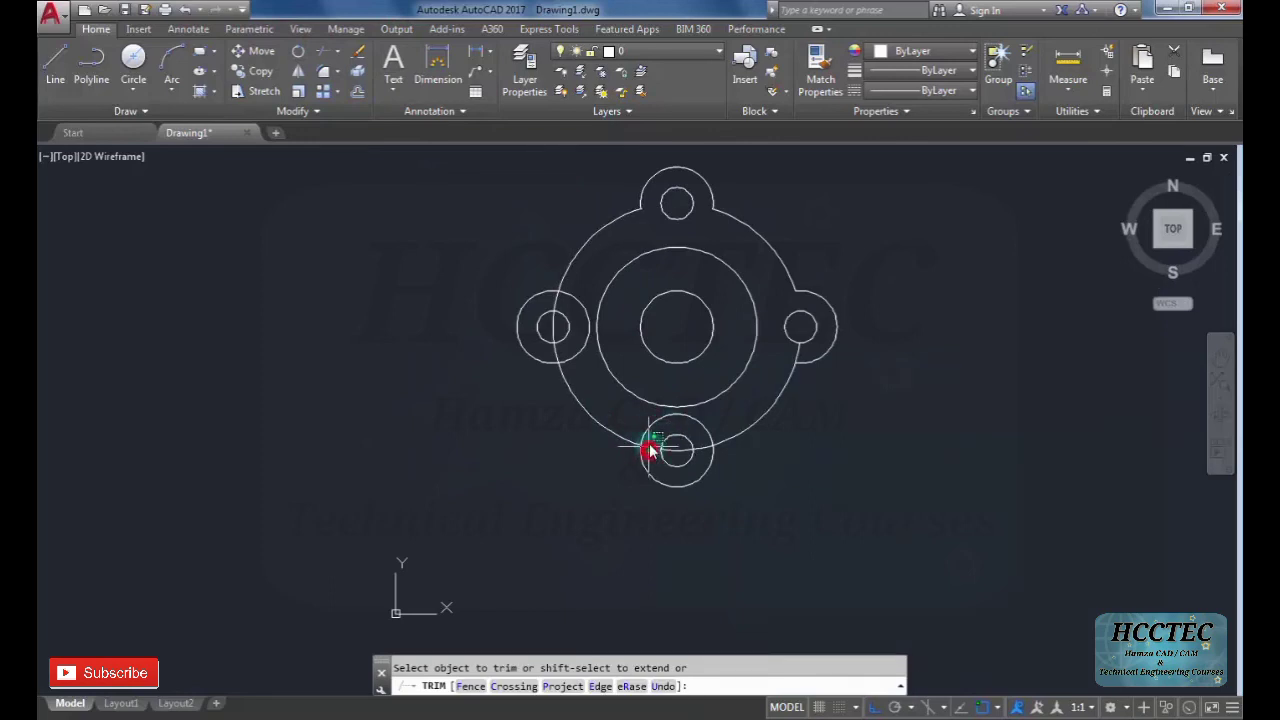
click(650, 450)
click(655, 421)
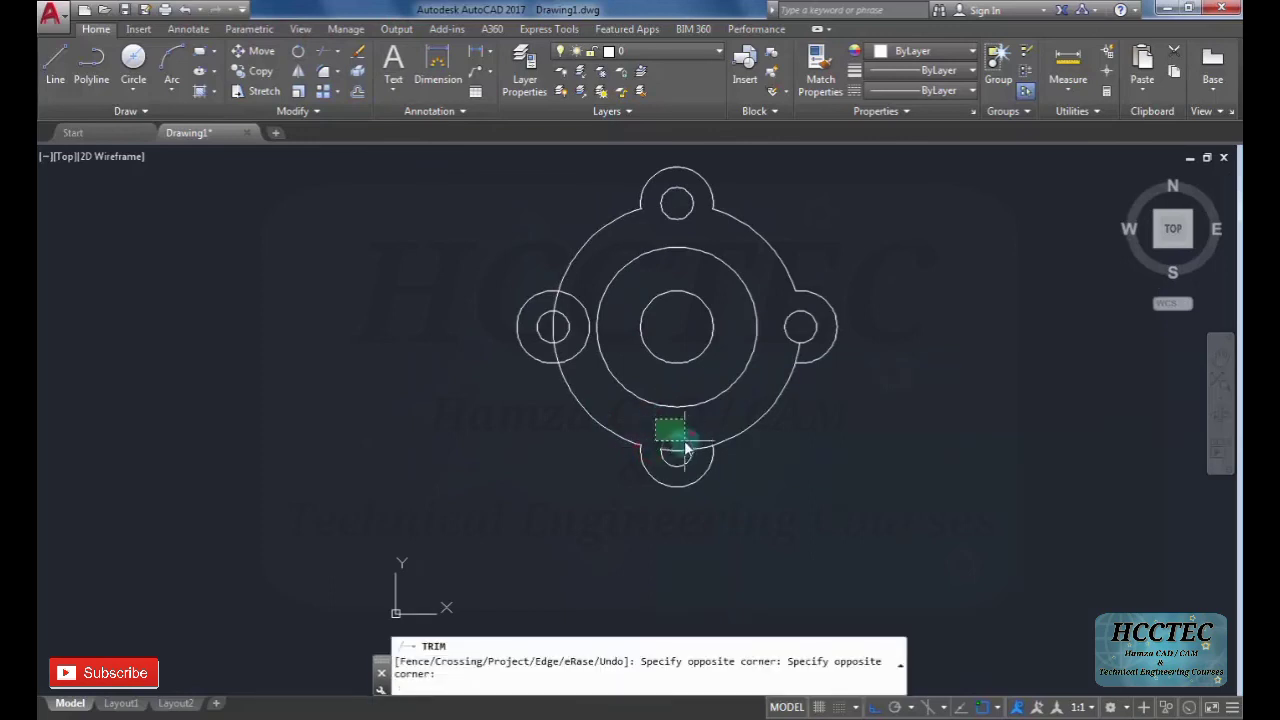
click(690, 432)
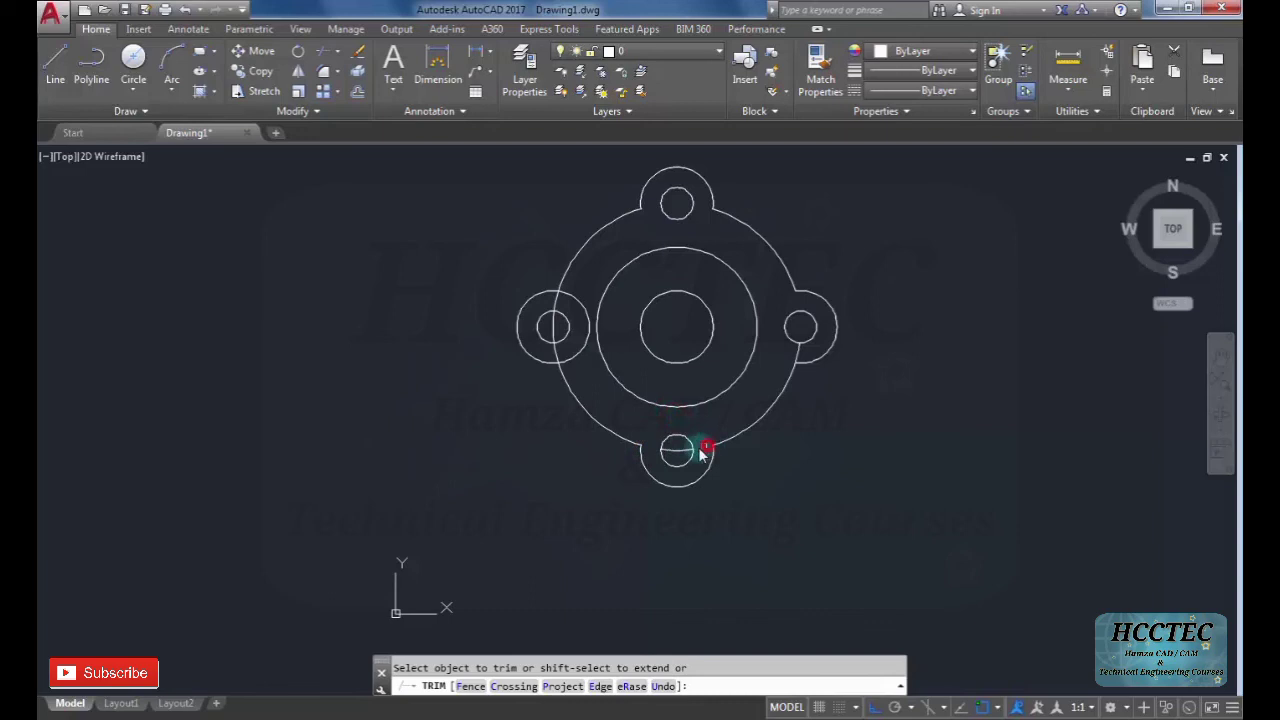
key(Escape)
Erase the leftover arc inside the bottom boss.
click(675, 453)
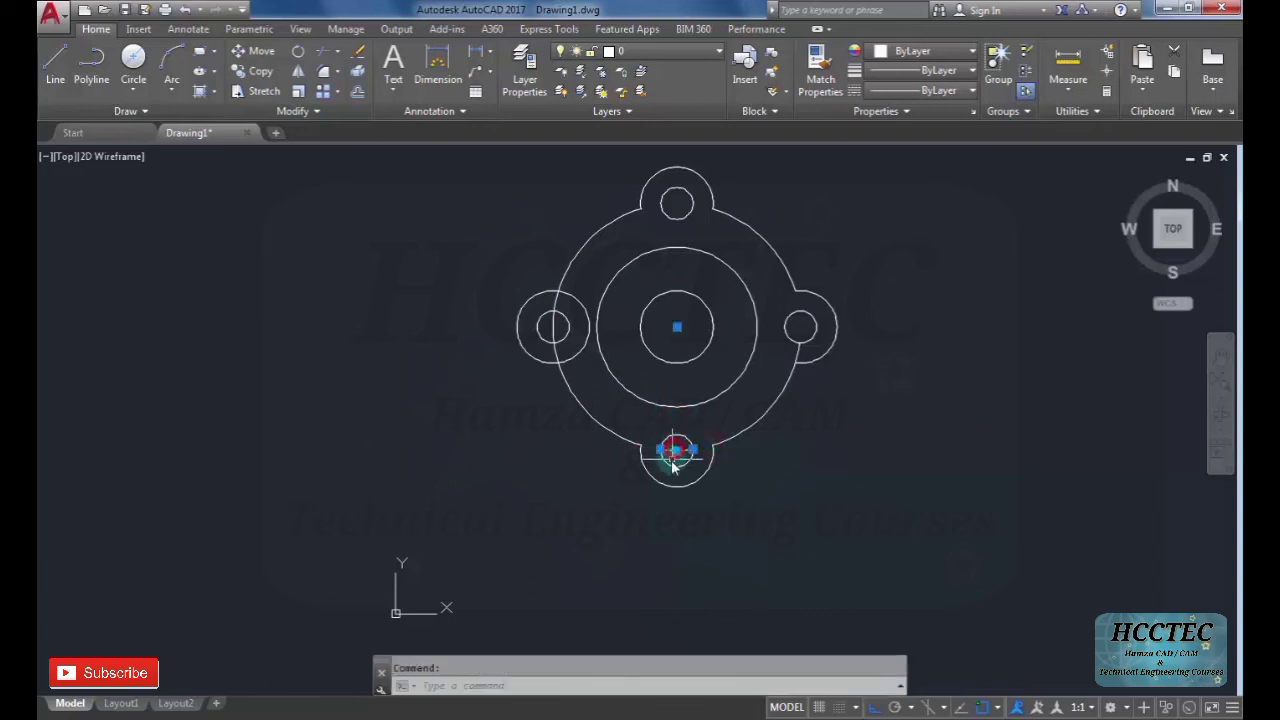
text(e)
key(Return)
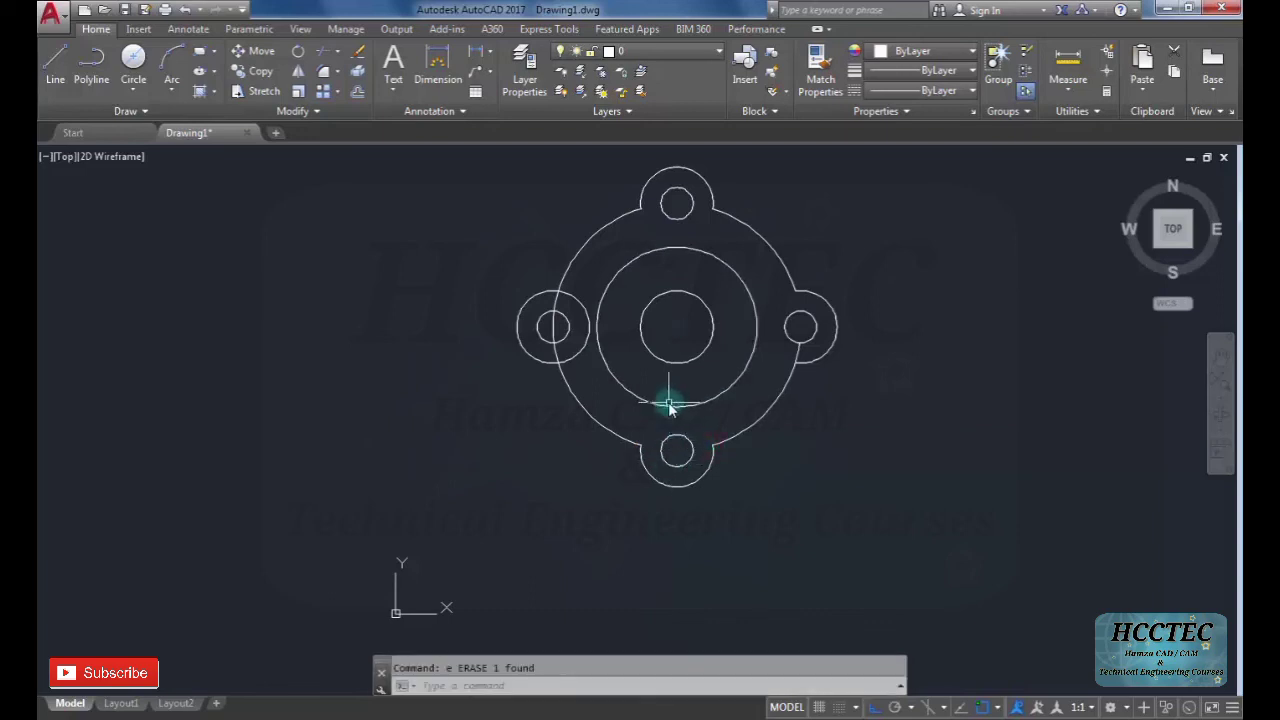
Trim an arc at the left boss, then undo the mistaken trim.
text(tr)
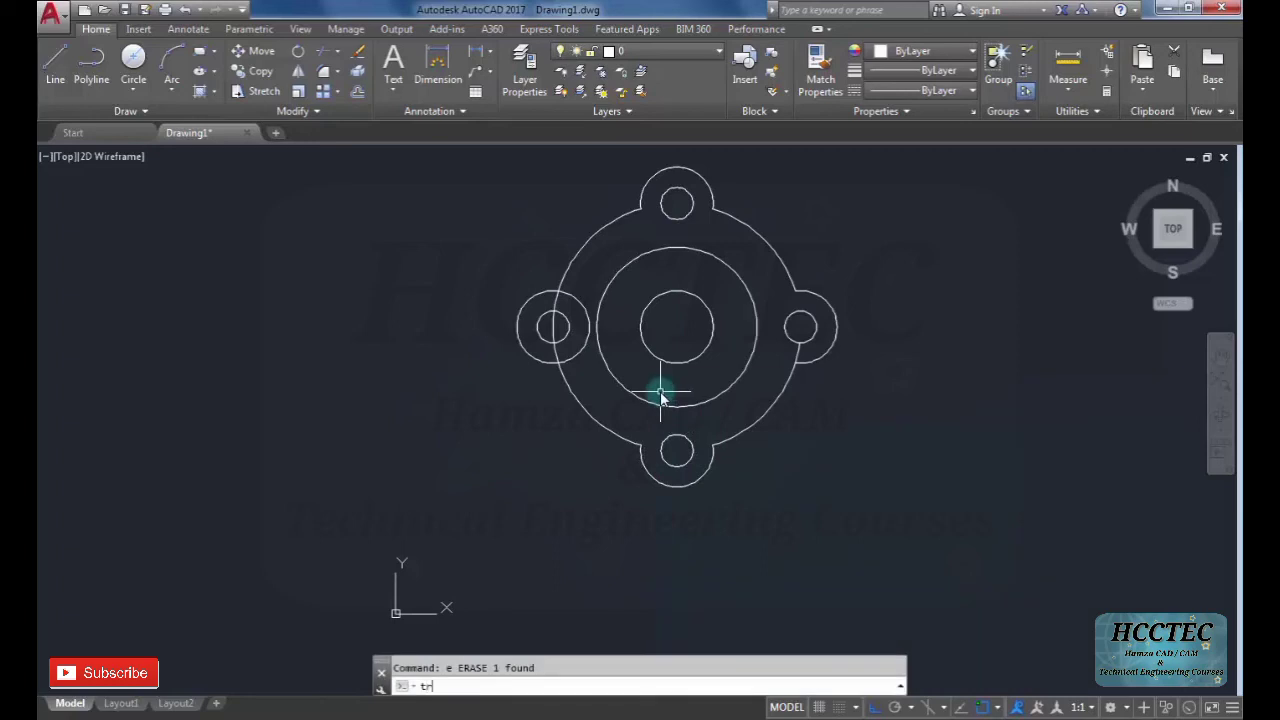
key(Return)
key(Return)
scroll(579, 327, up, 2)
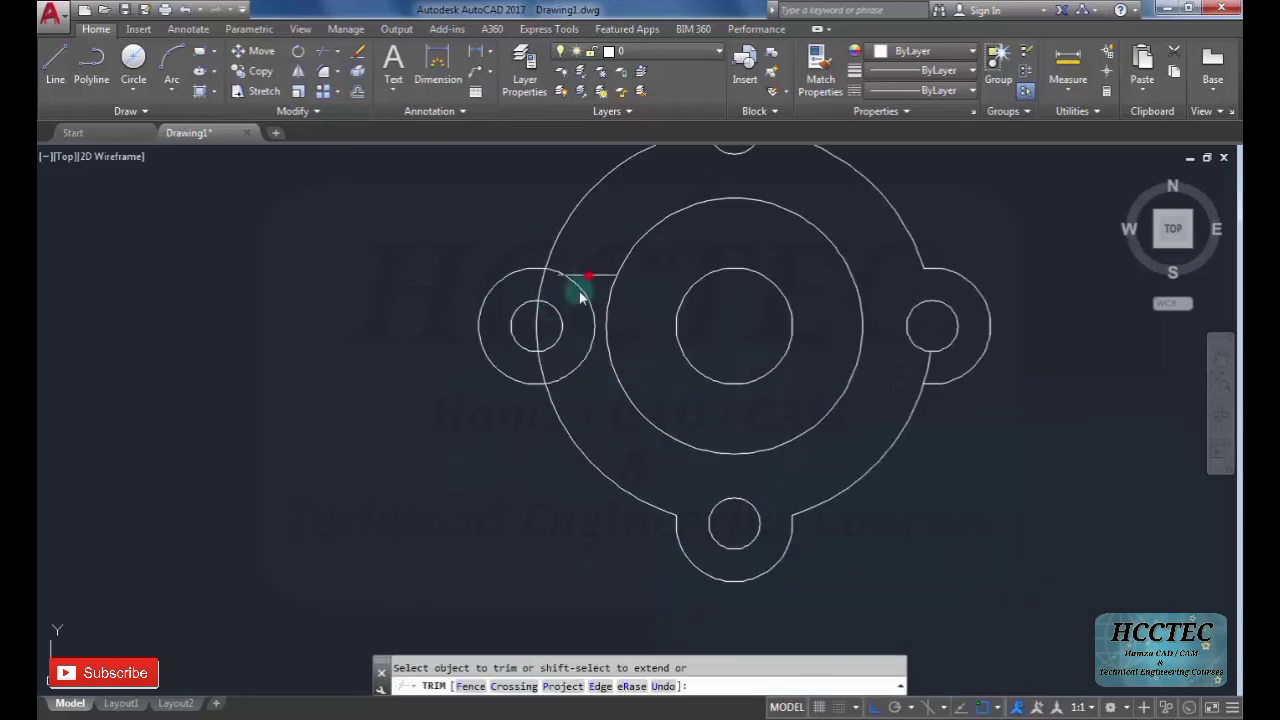
click(550, 318)
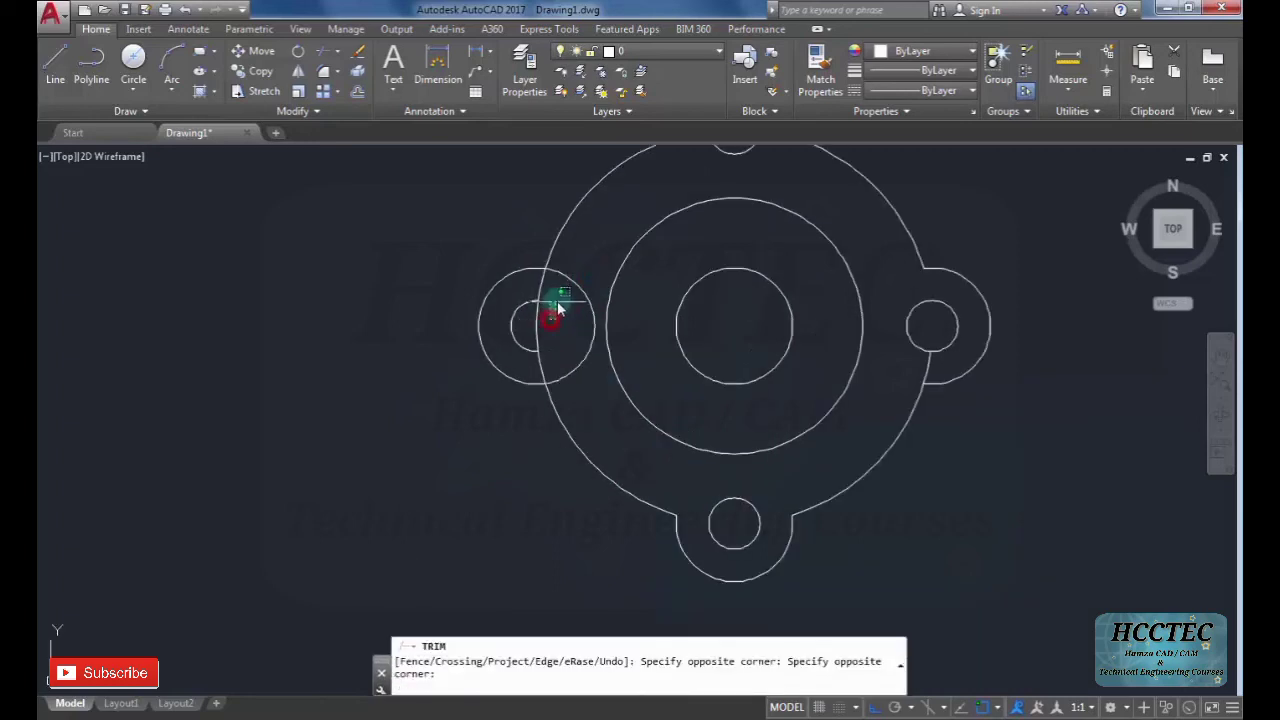
key(Escape)
key(ctrl+z)
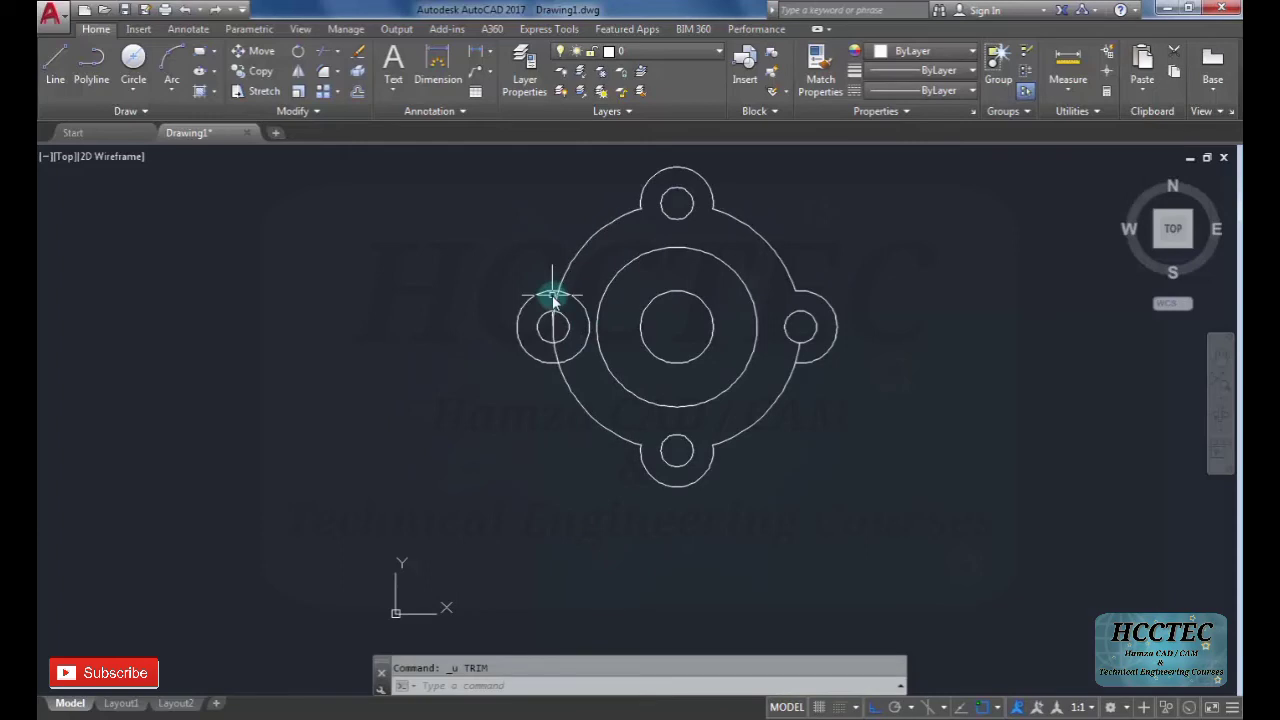
Trim the upper and lower overlapping arcs at the left boss.
text(tr)
key(Escape)
text(tr)
key(Return)
key(Return)
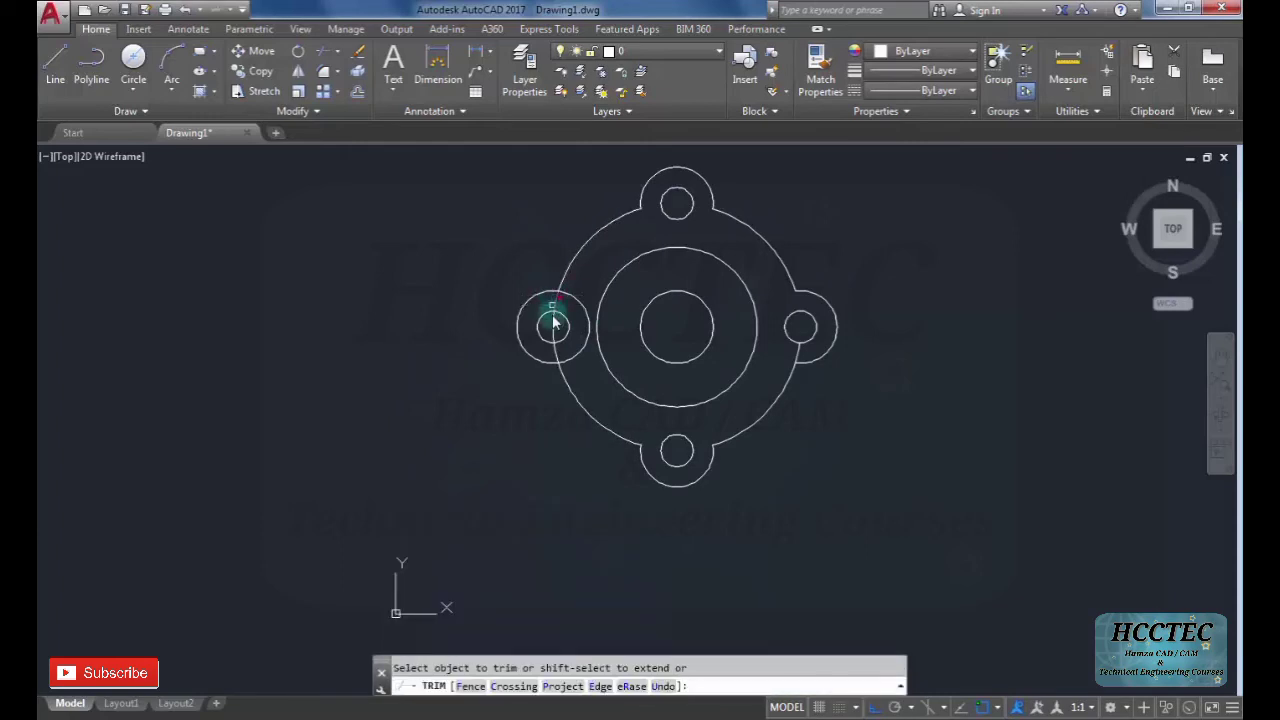
scroll(550, 308, up, 4)
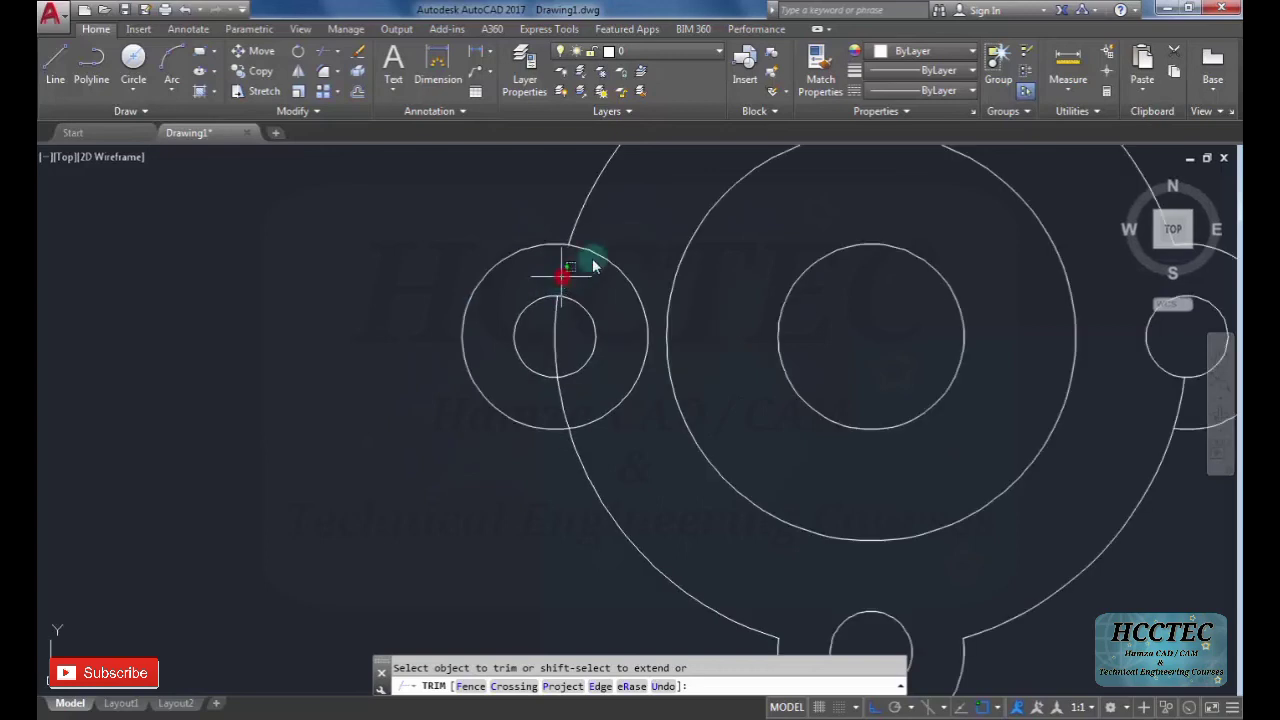
click(563, 273)
click(622, 271)
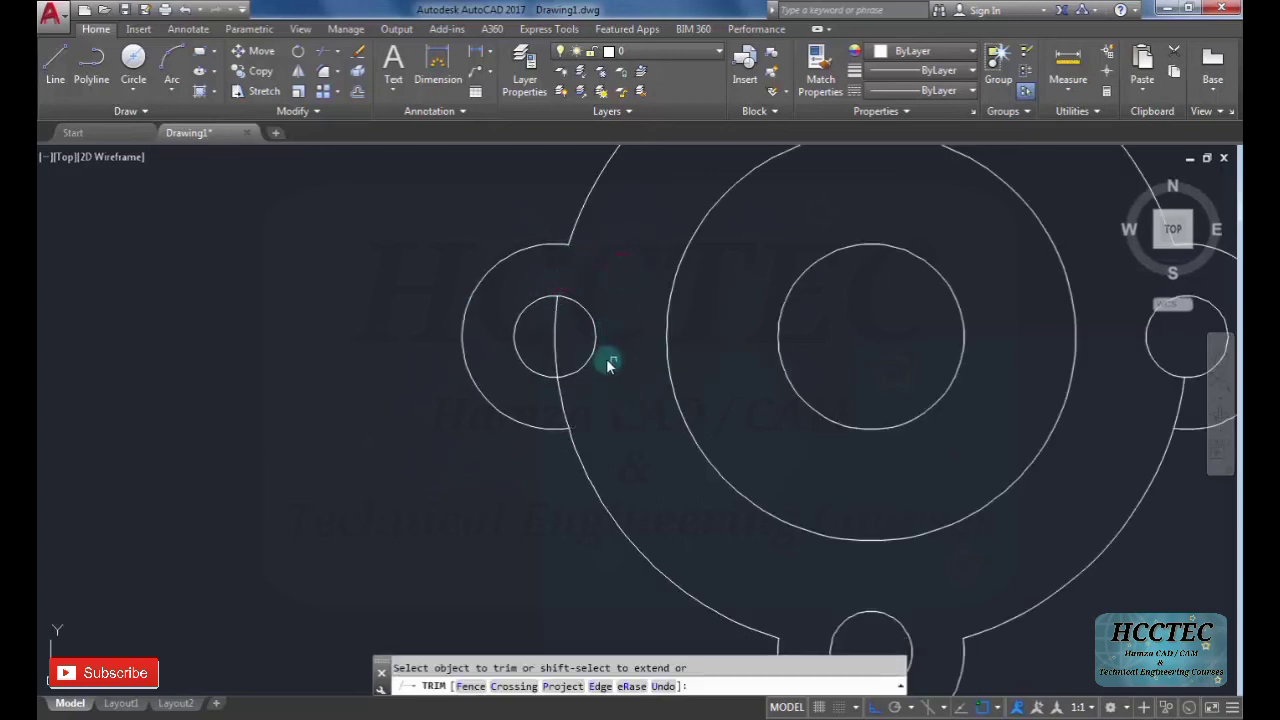
click(562, 400)
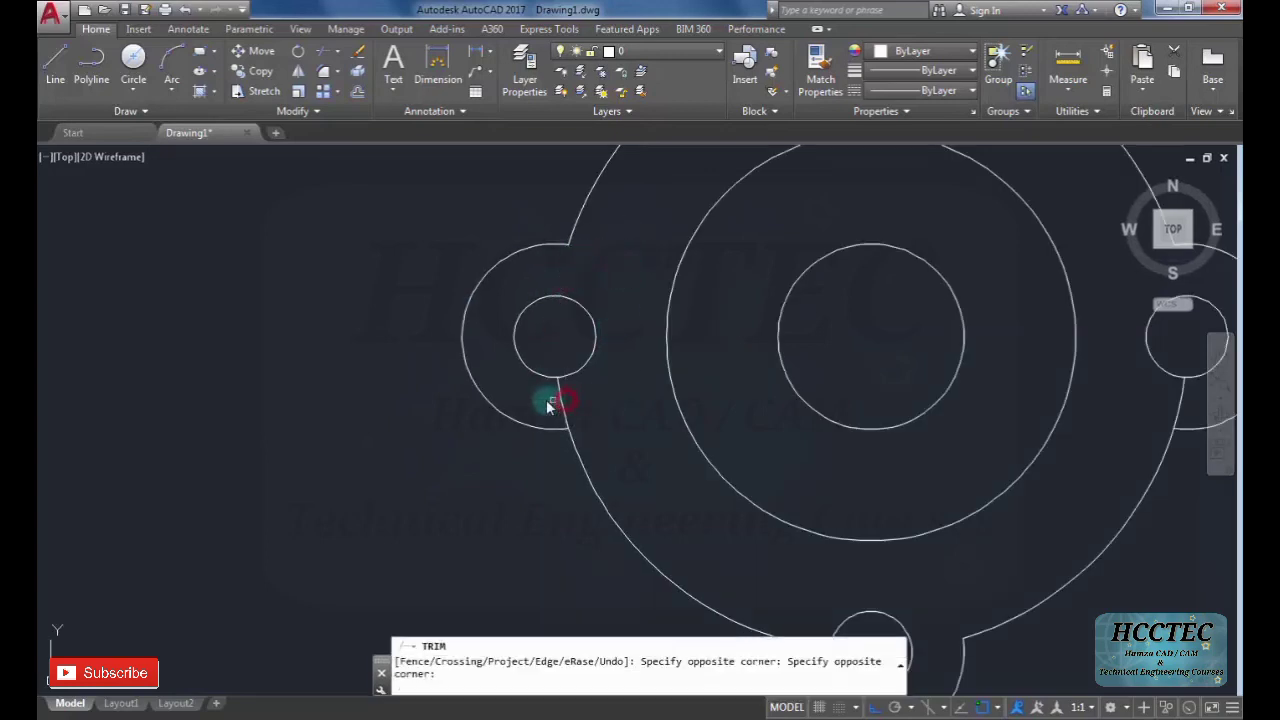
click(558, 401)
click(557, 400)
scroll(514, 394, down, 4)
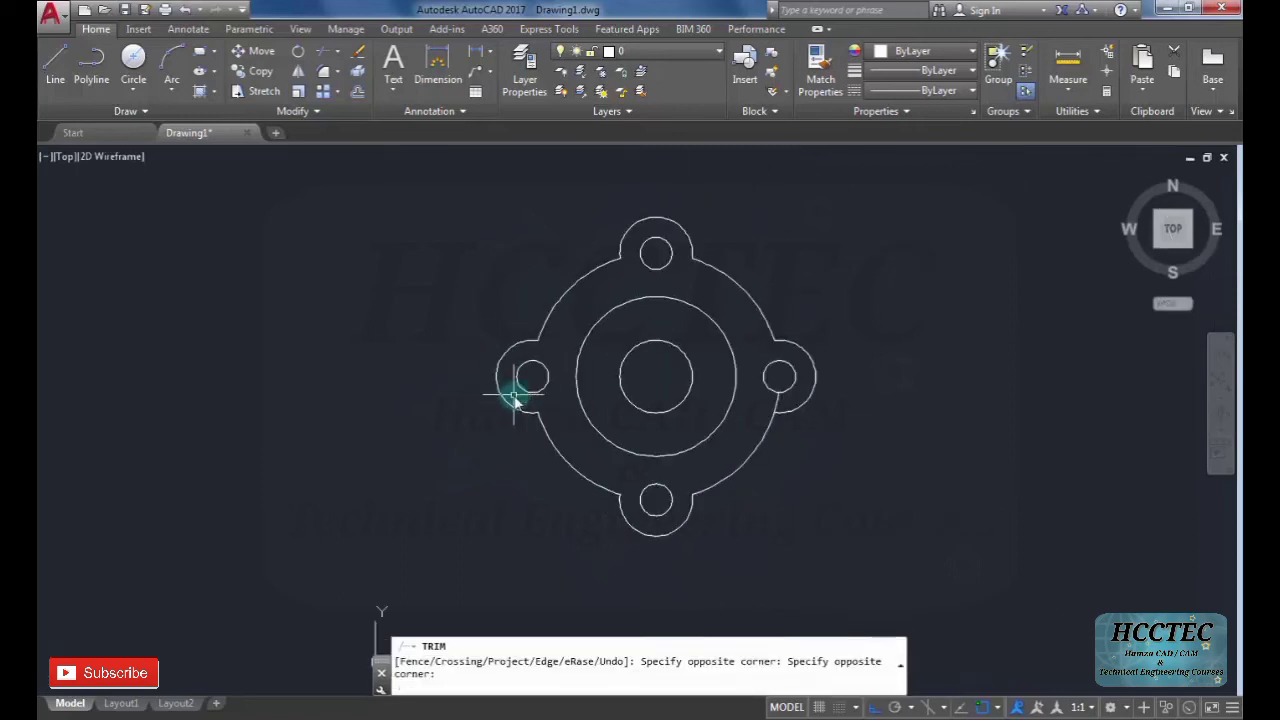
key(Escape)
Start TRIM once more near the right boss, then cancel it.
scroll(786, 394, up, 4)
text(tr)
key(Return)
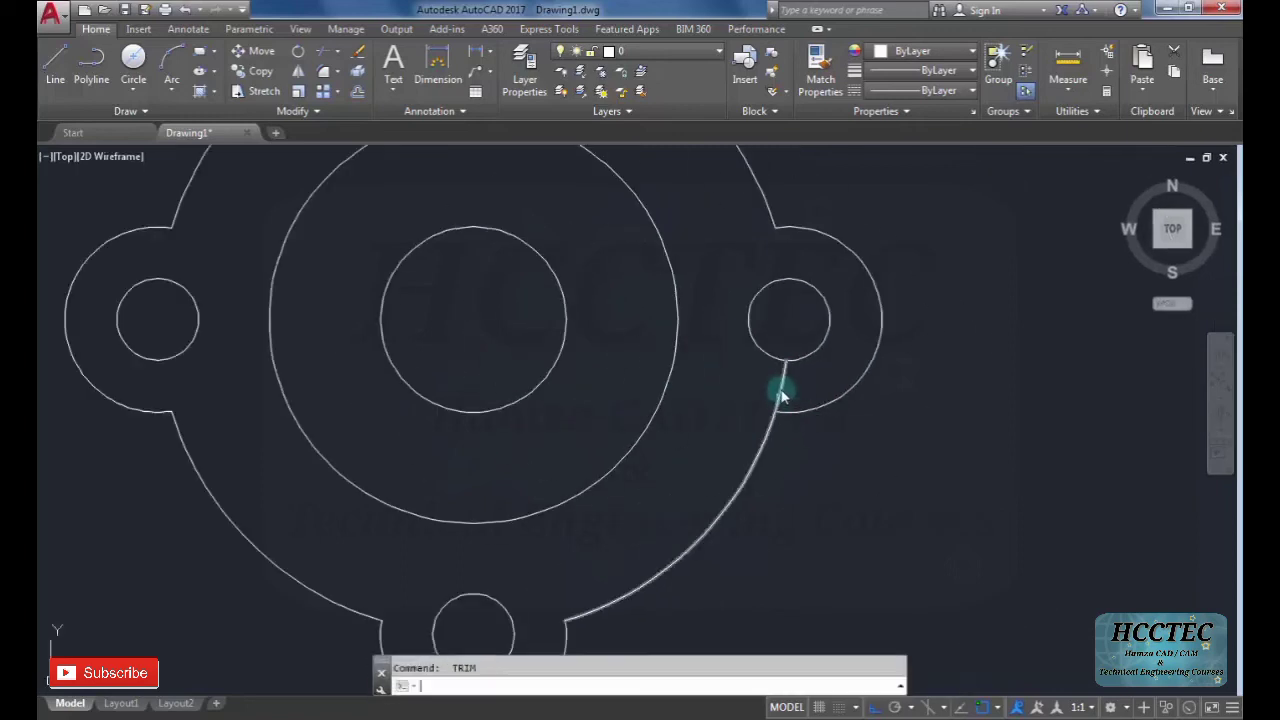
key(Return)
scroll(737, 414, down, 4)
key(Escape)
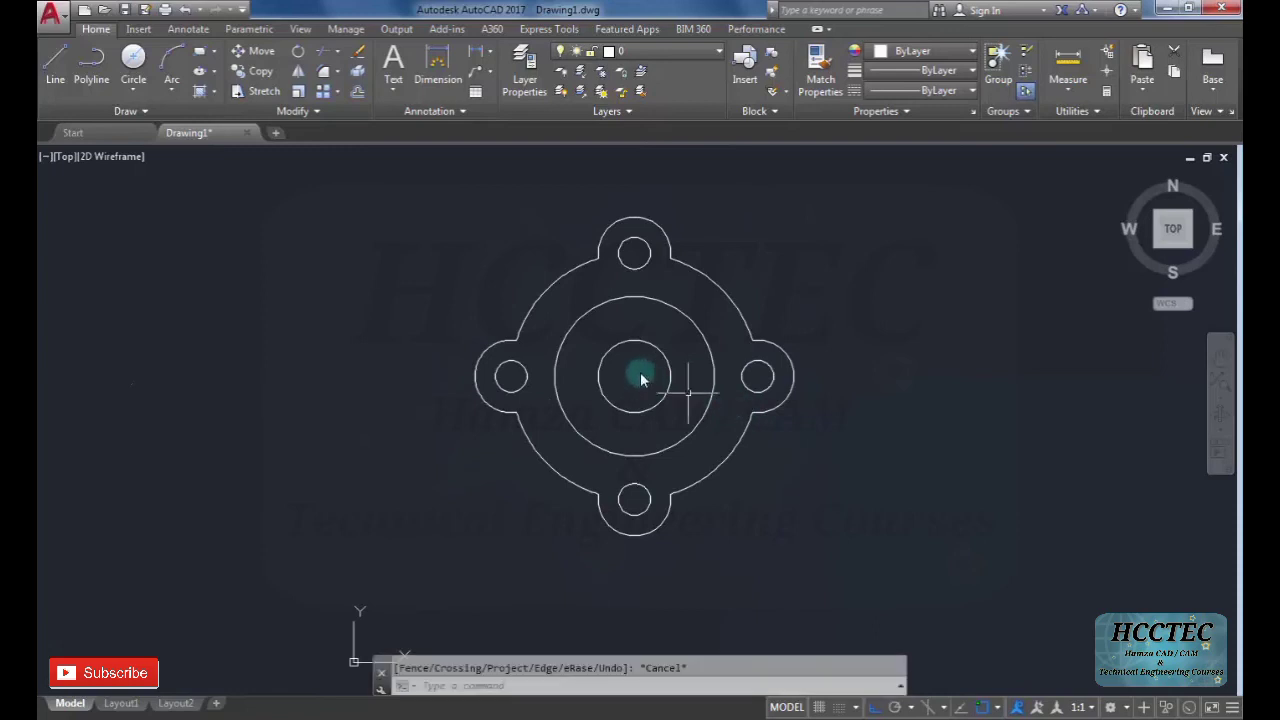
scroll(565, 258, up, 2)
scroll(623, 269, down, 2)
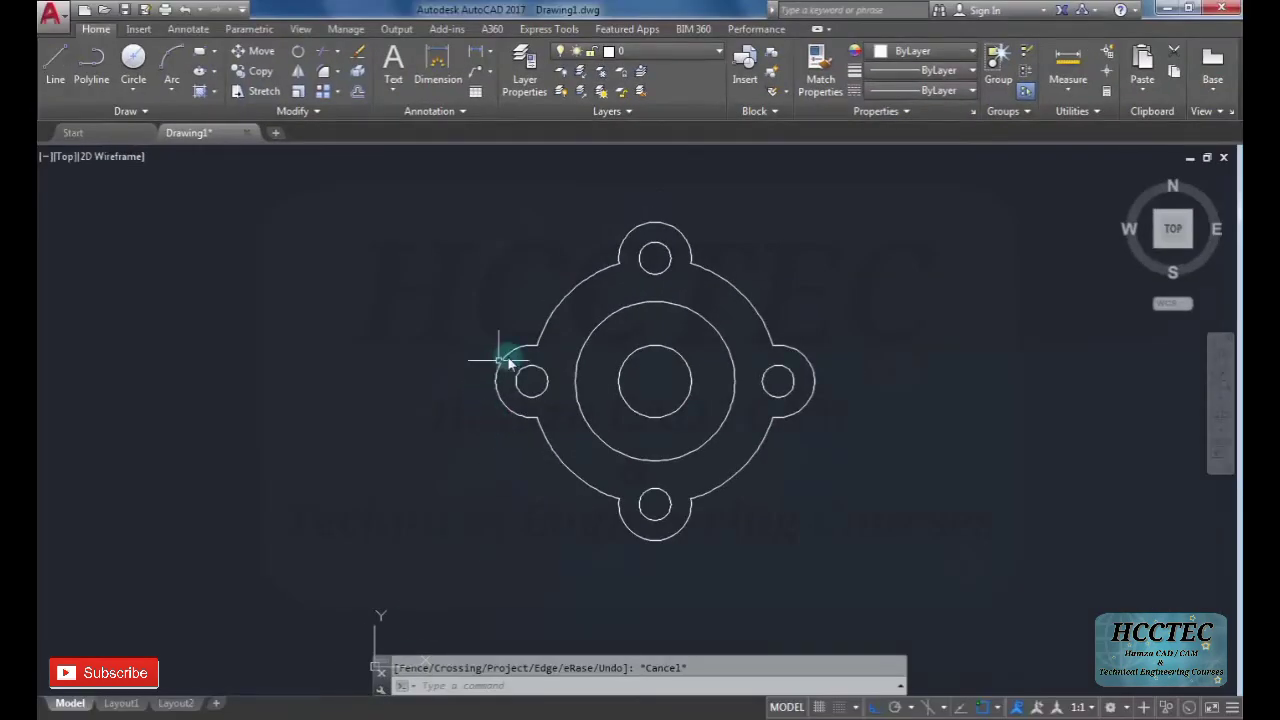
Fillet the left boss arc with the outer circle at radius 0.0, then restart FILLET.
scroll(520, 360, up, 2)
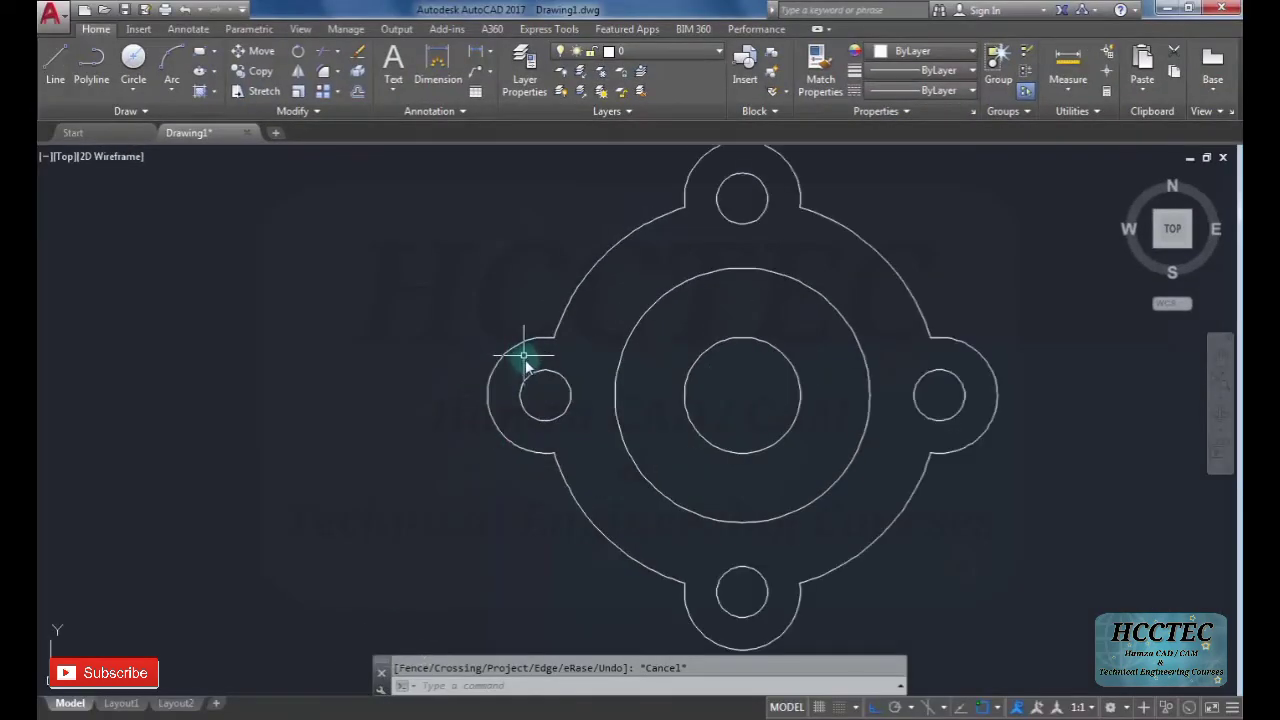
scroll(523, 356, down, 2)
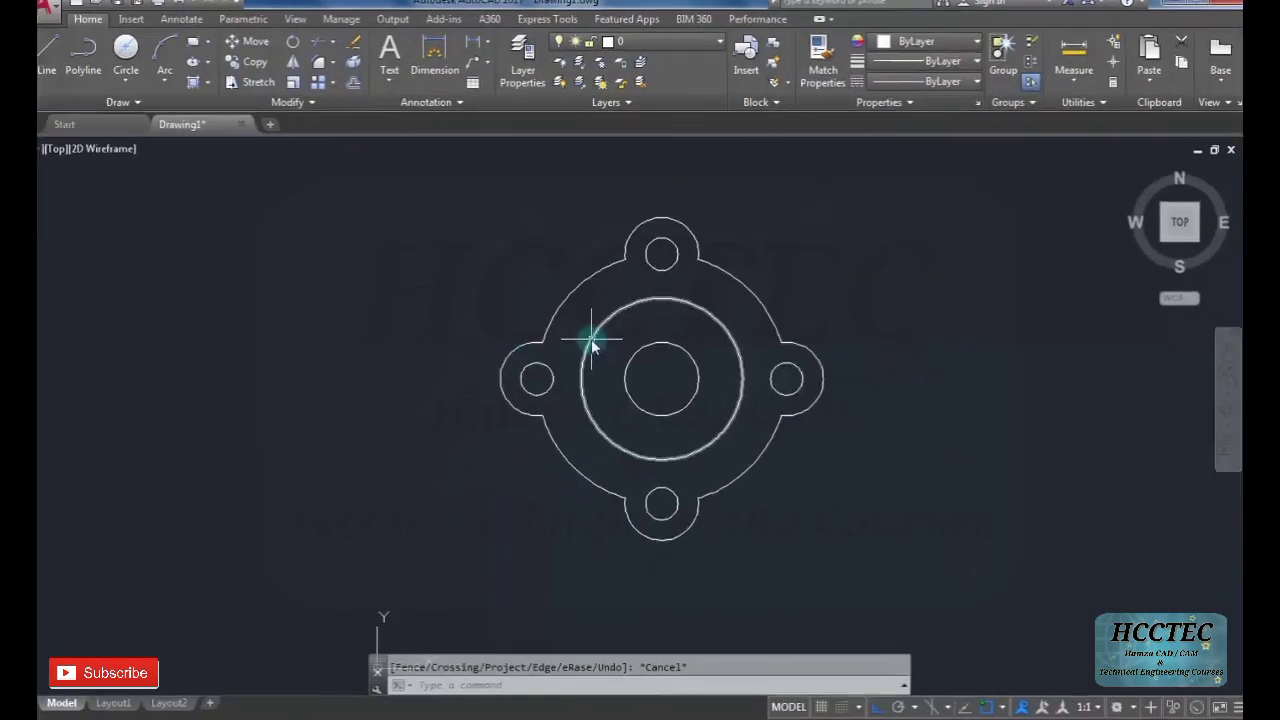
text(f)
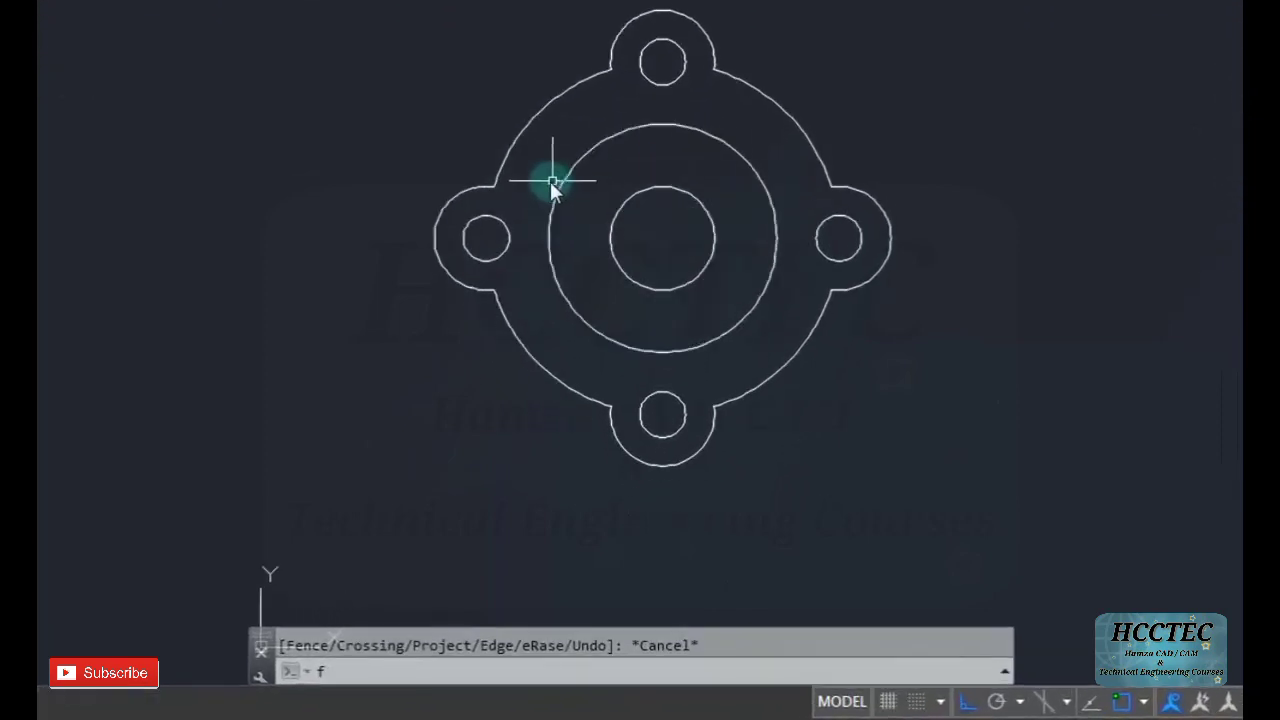
key(Return)
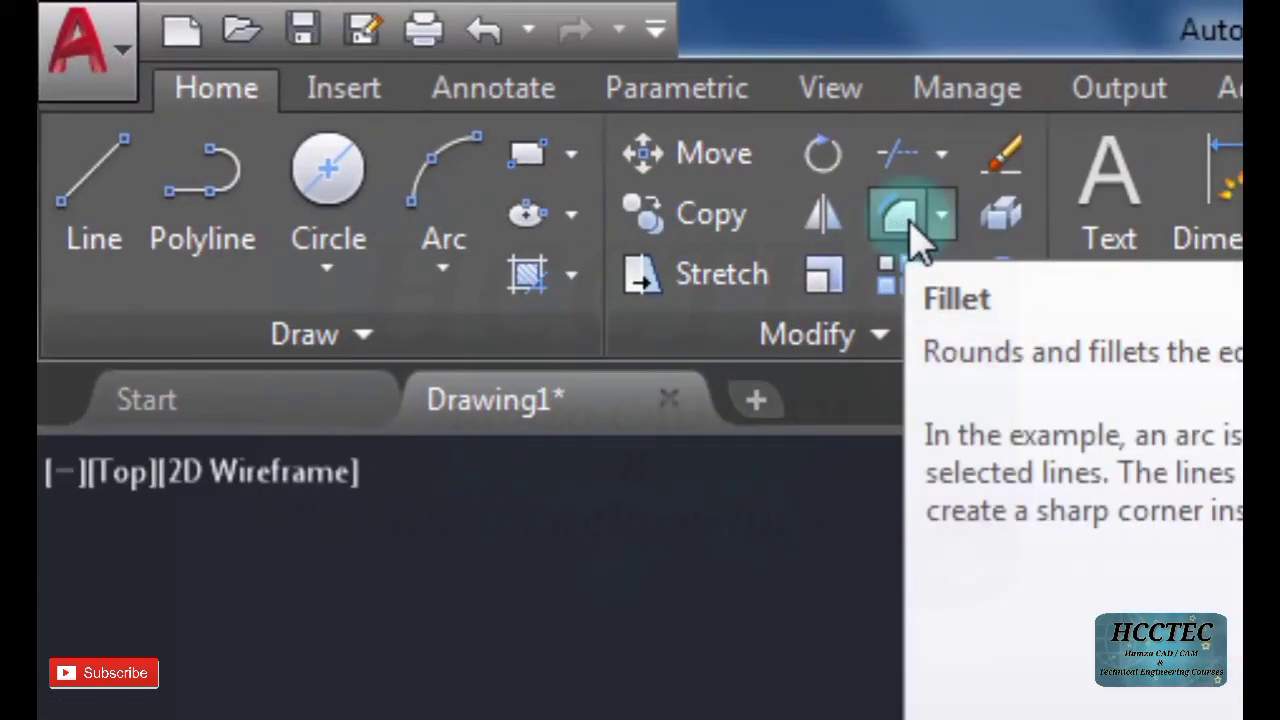
click(912, 230)
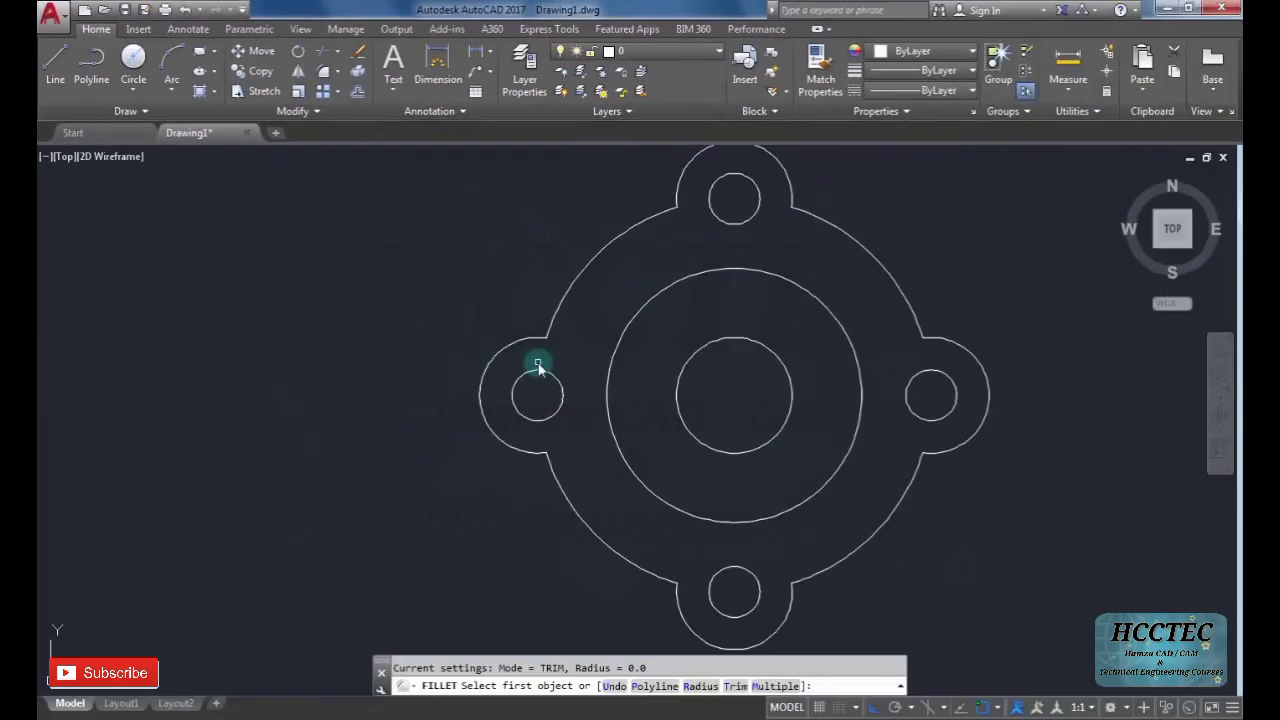
scroll(540, 364, down, 2)
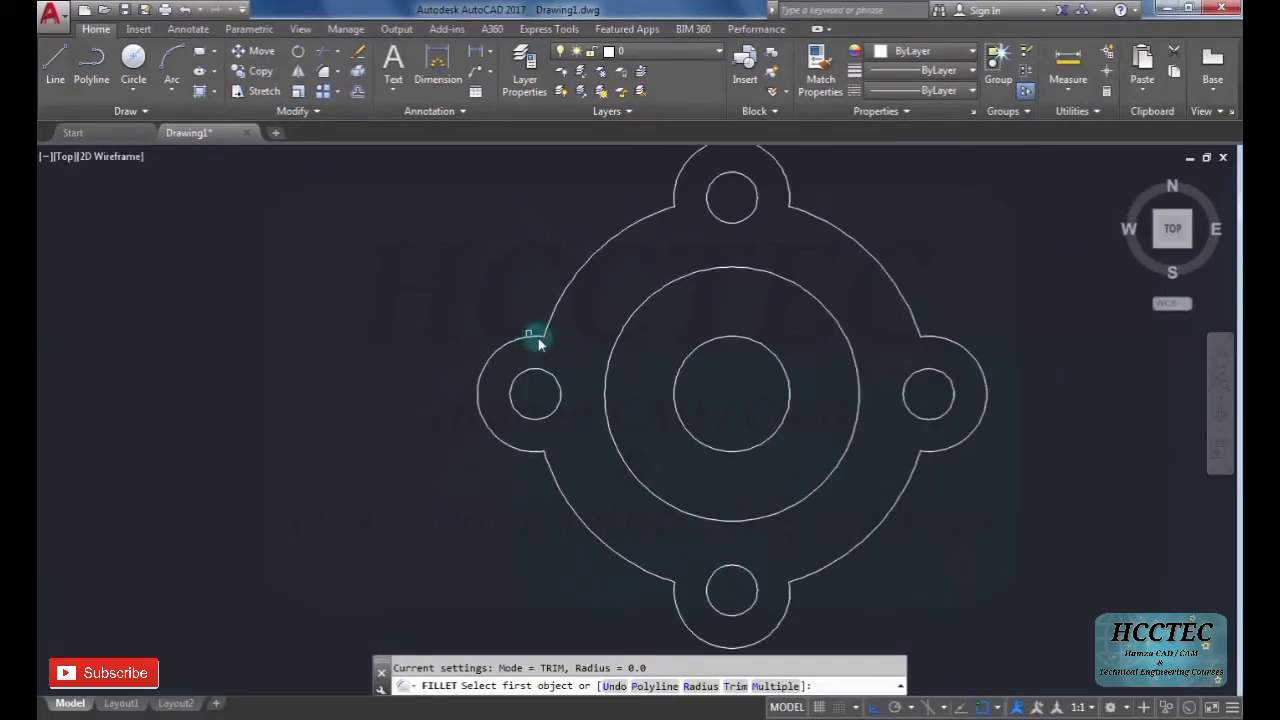
scroll(535, 341, up, 3)
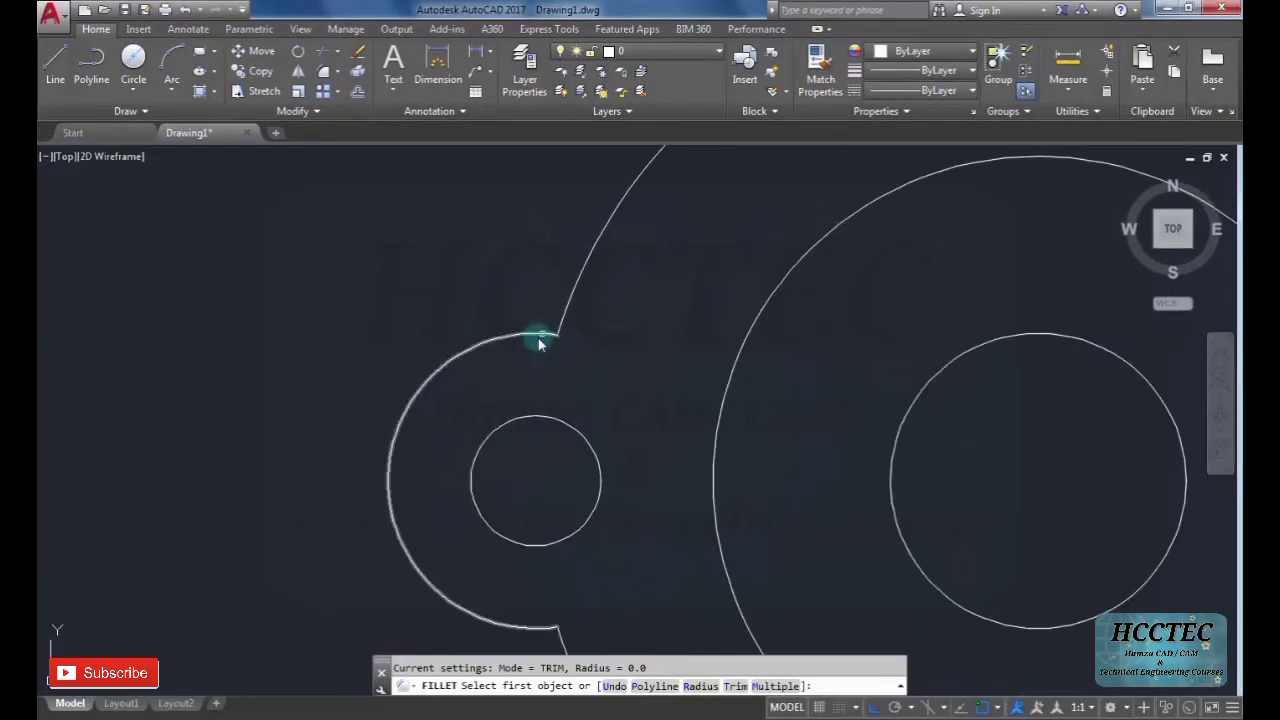
click(538, 343)
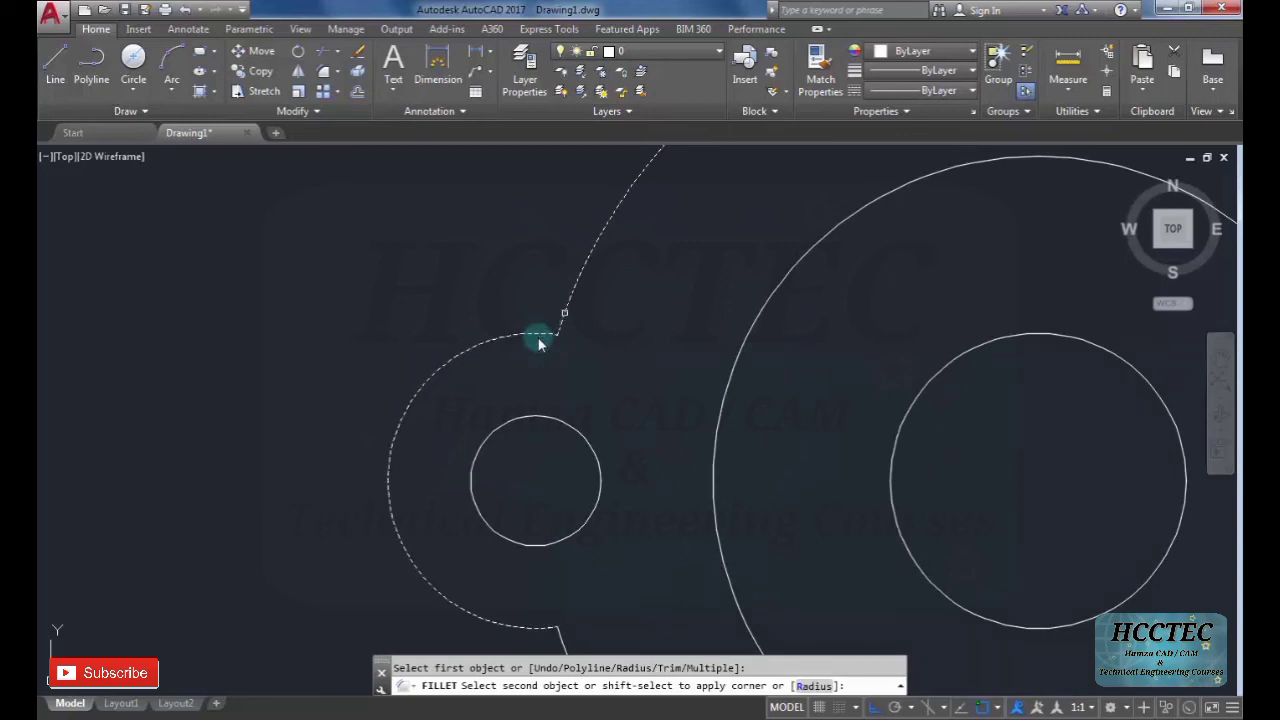
click(560, 311)
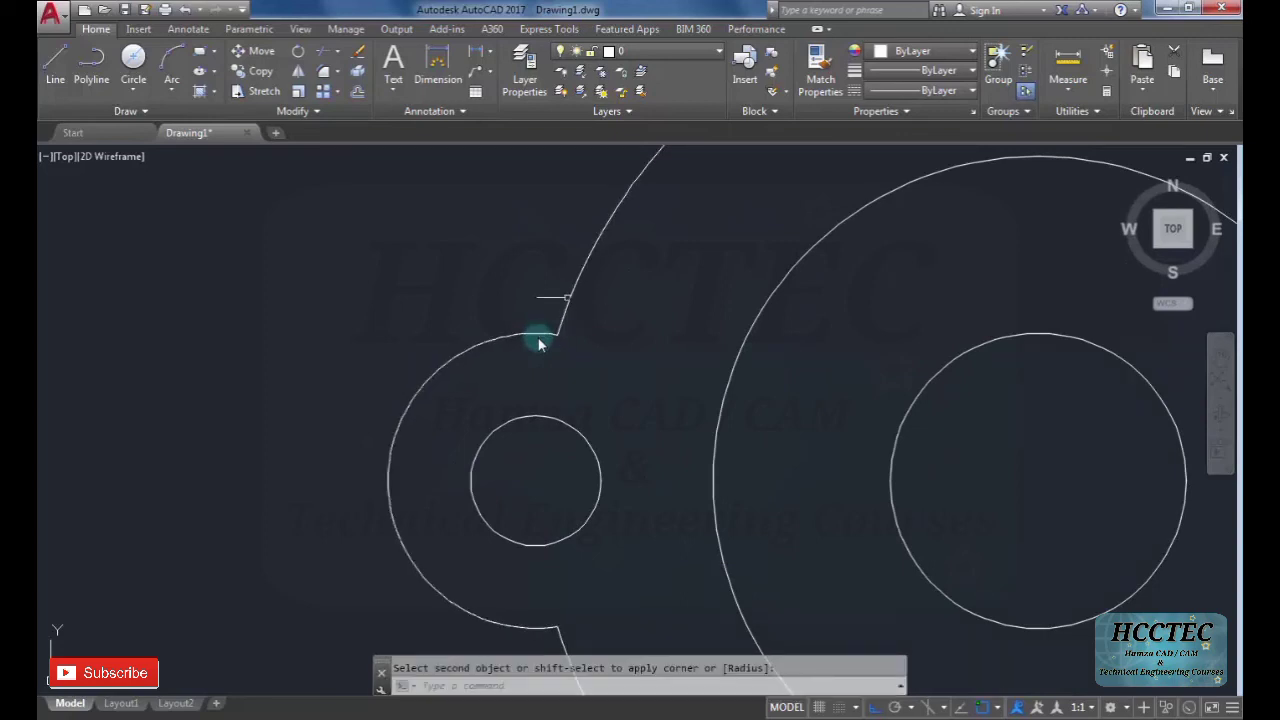
key(Escape)
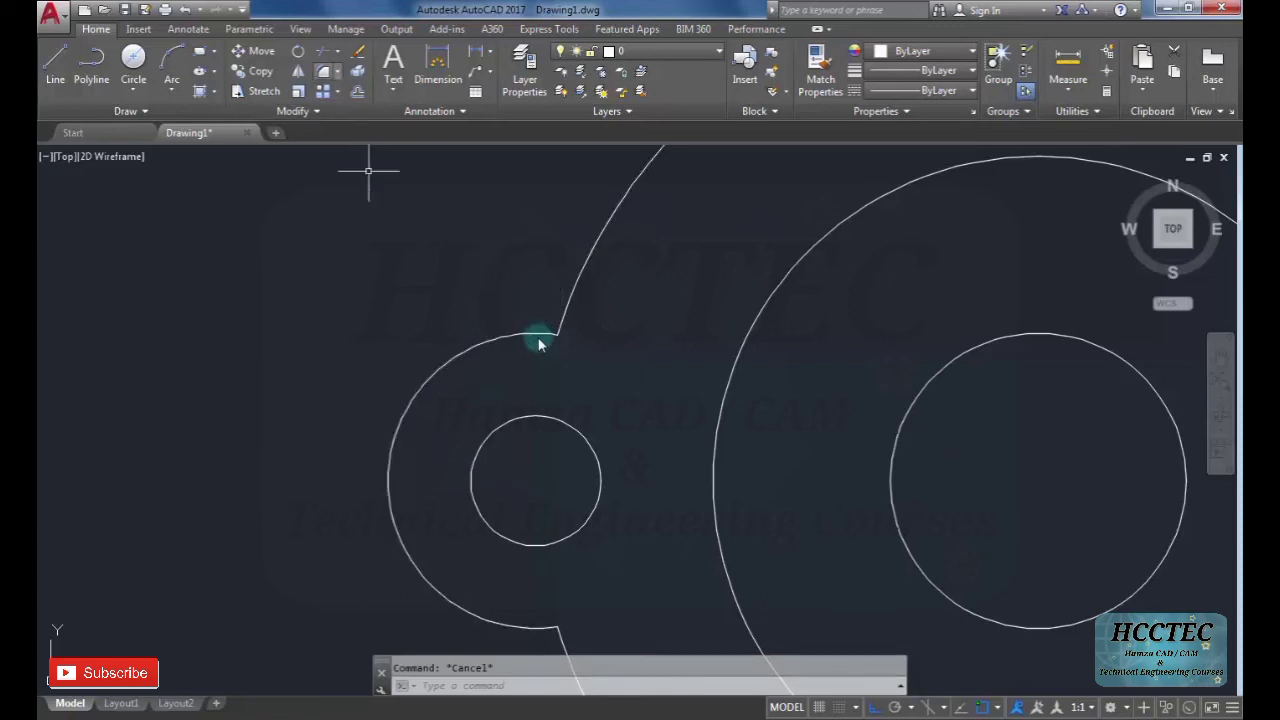
click(326, 71)
text(r)
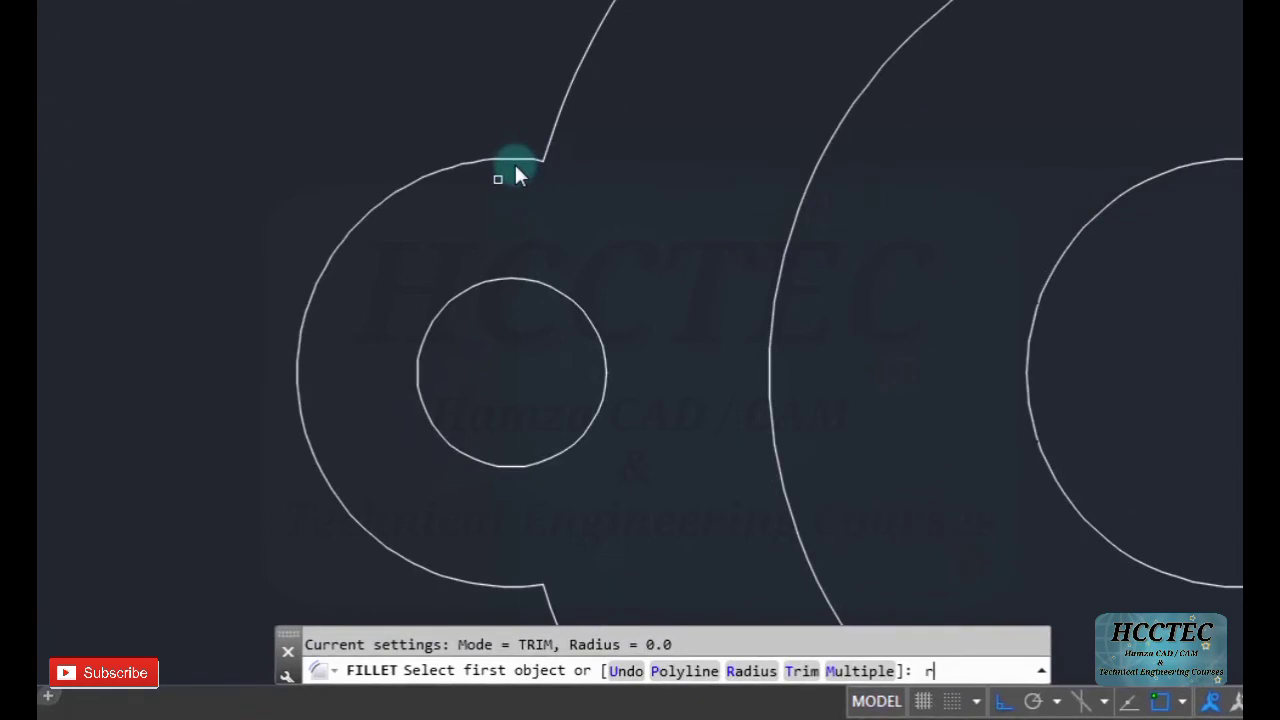
Set the fillet radius to 0.8.
key(Return)
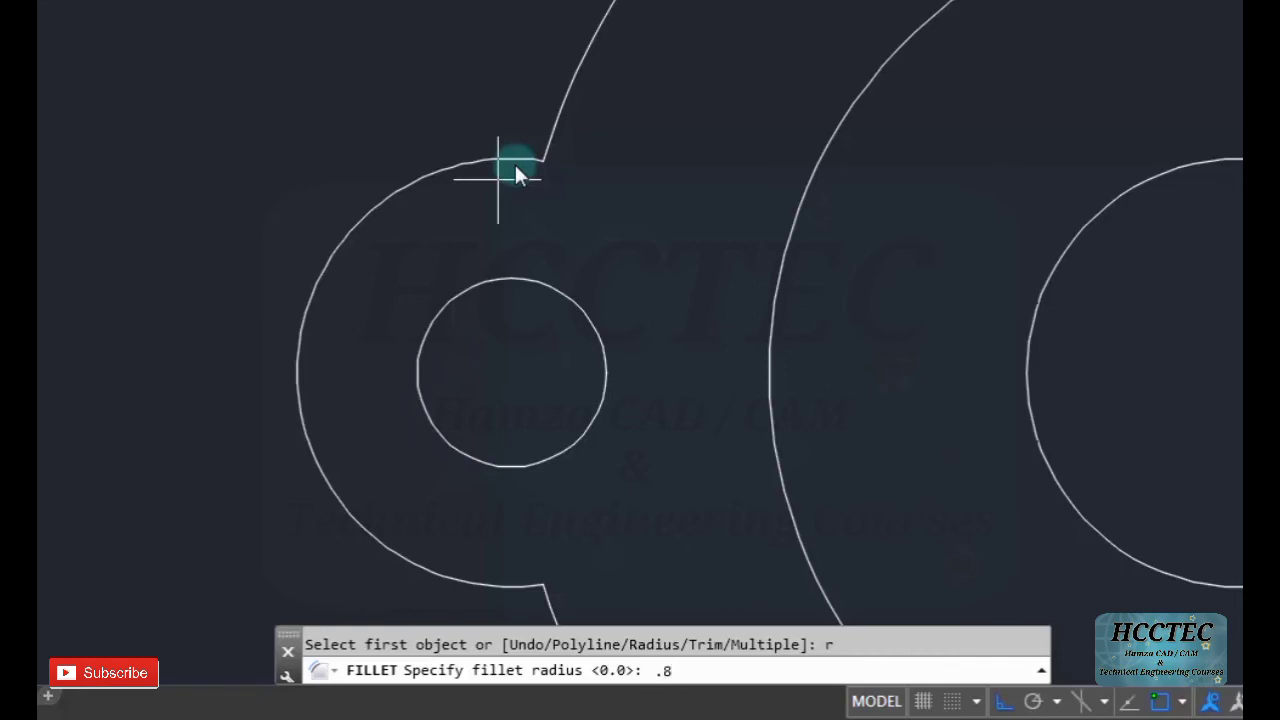
key(Return)
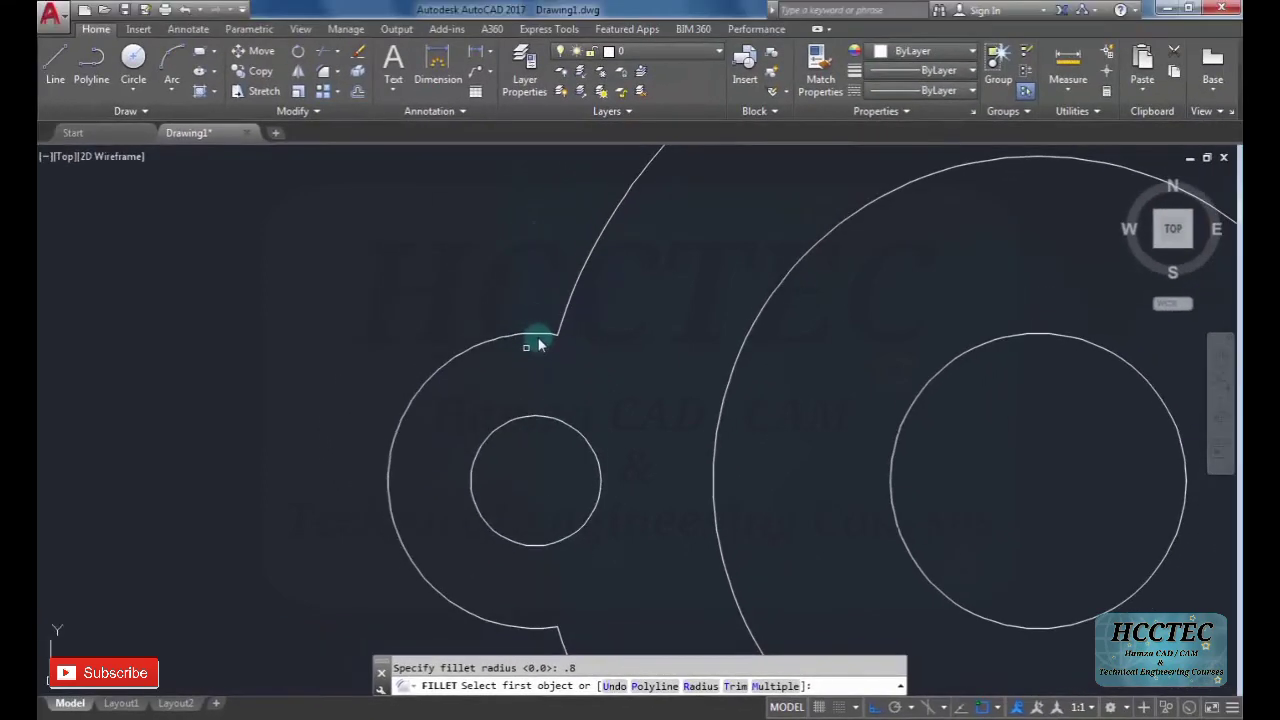
Fillet the upper and lower corners of the left boss to the outer circle at 0.8 radius.
click(538, 343)
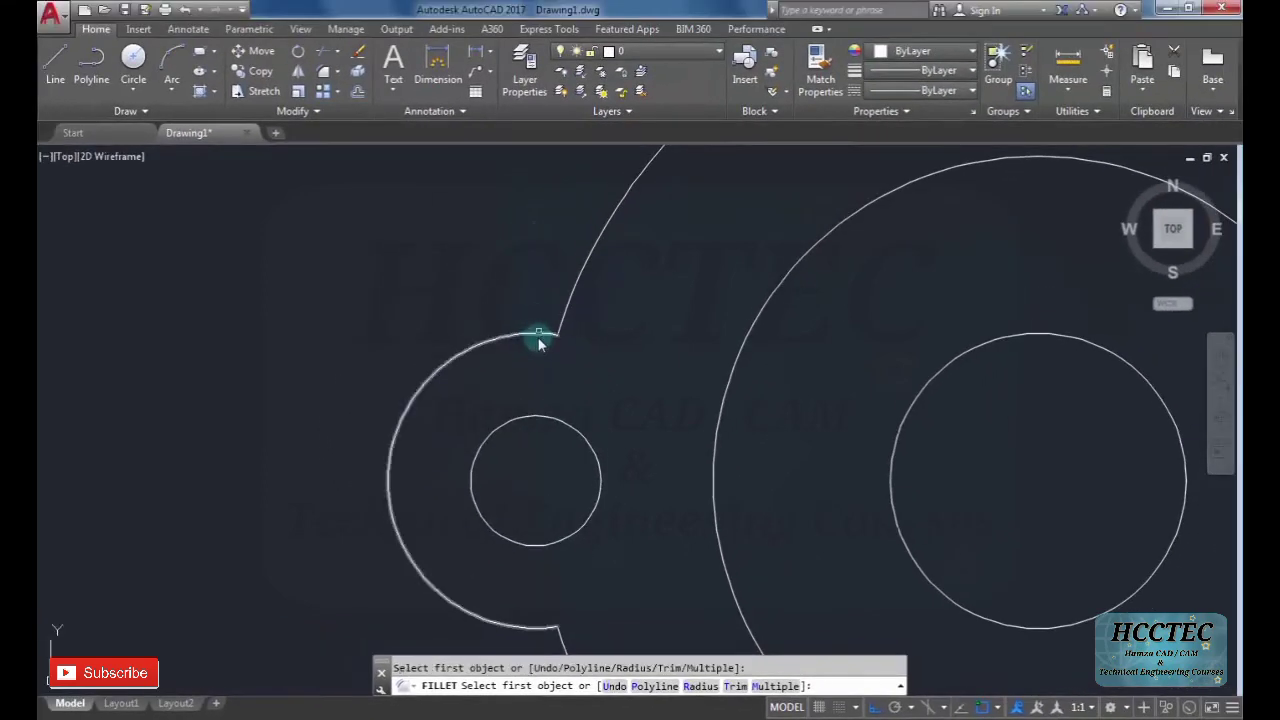
click(565, 314)
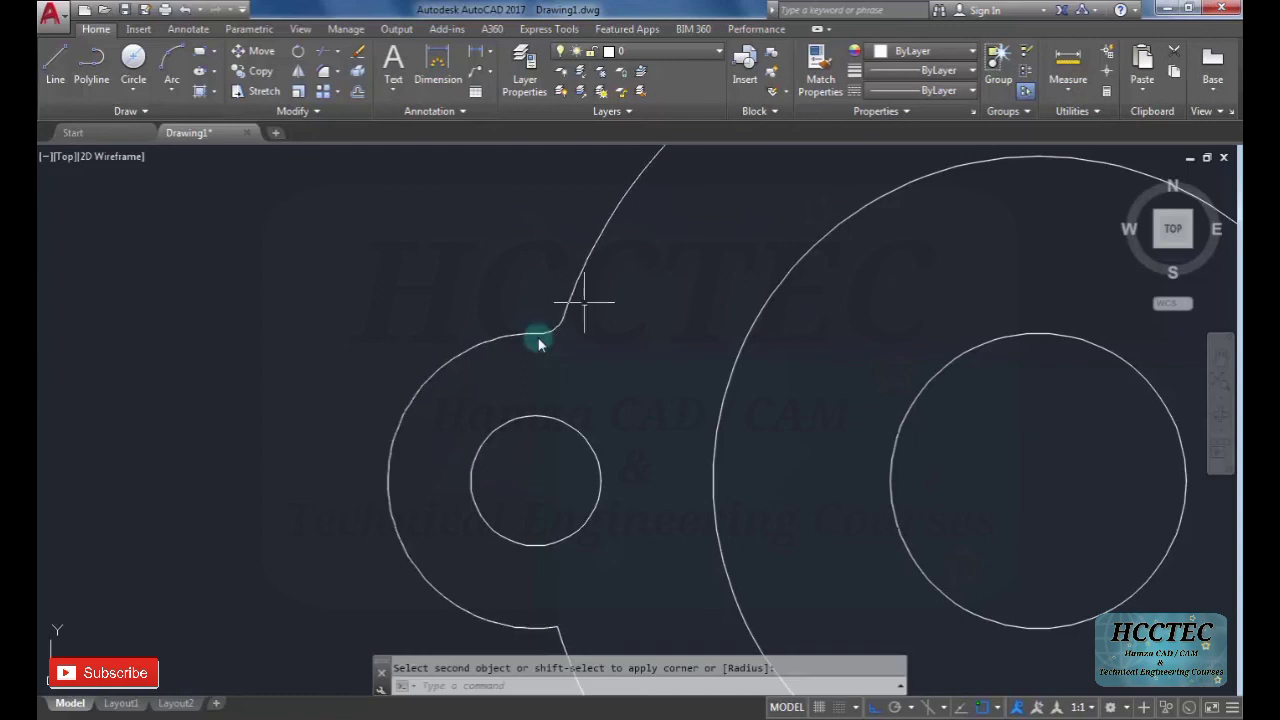
scroll(560, 300, down, 3)
scroll(529, 457, up, 4)
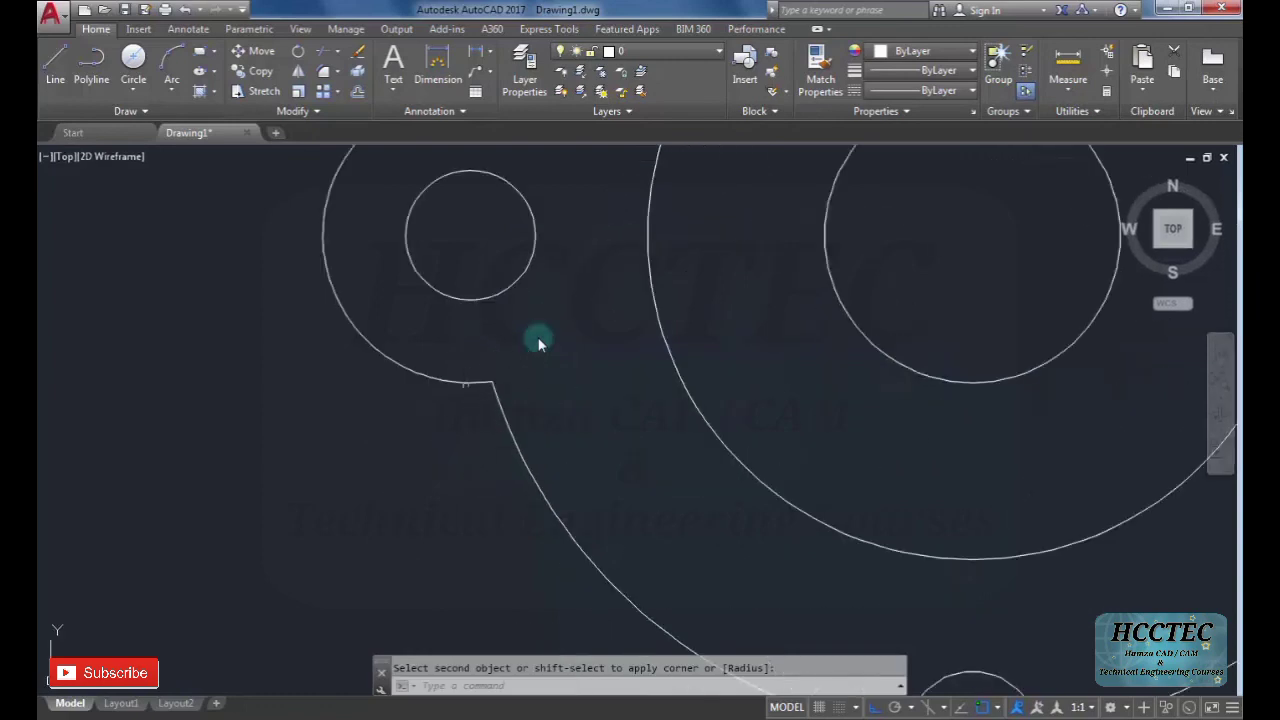
key(Return)
click(480, 381)
click(500, 402)
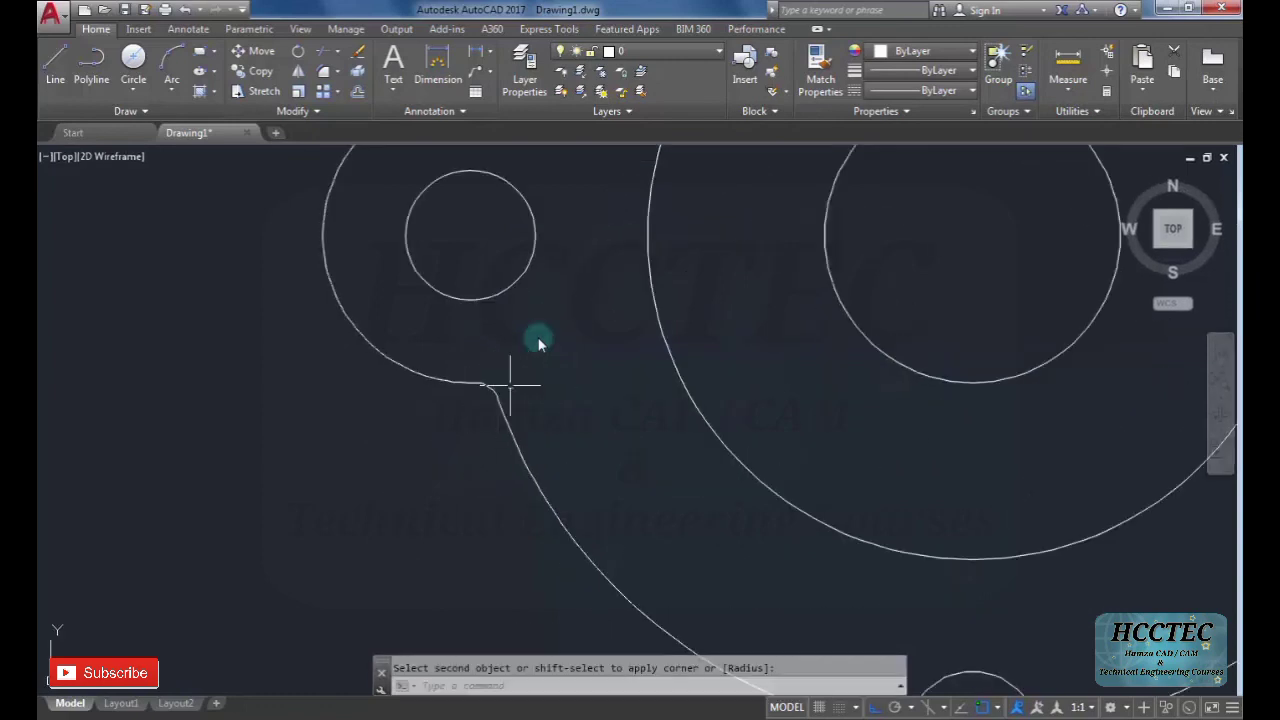
scroll(508, 371, down, 3)
scroll(624, 435, up, 4)
Fillet both corners where the bottom boss meets the outer circle.
key(Return)
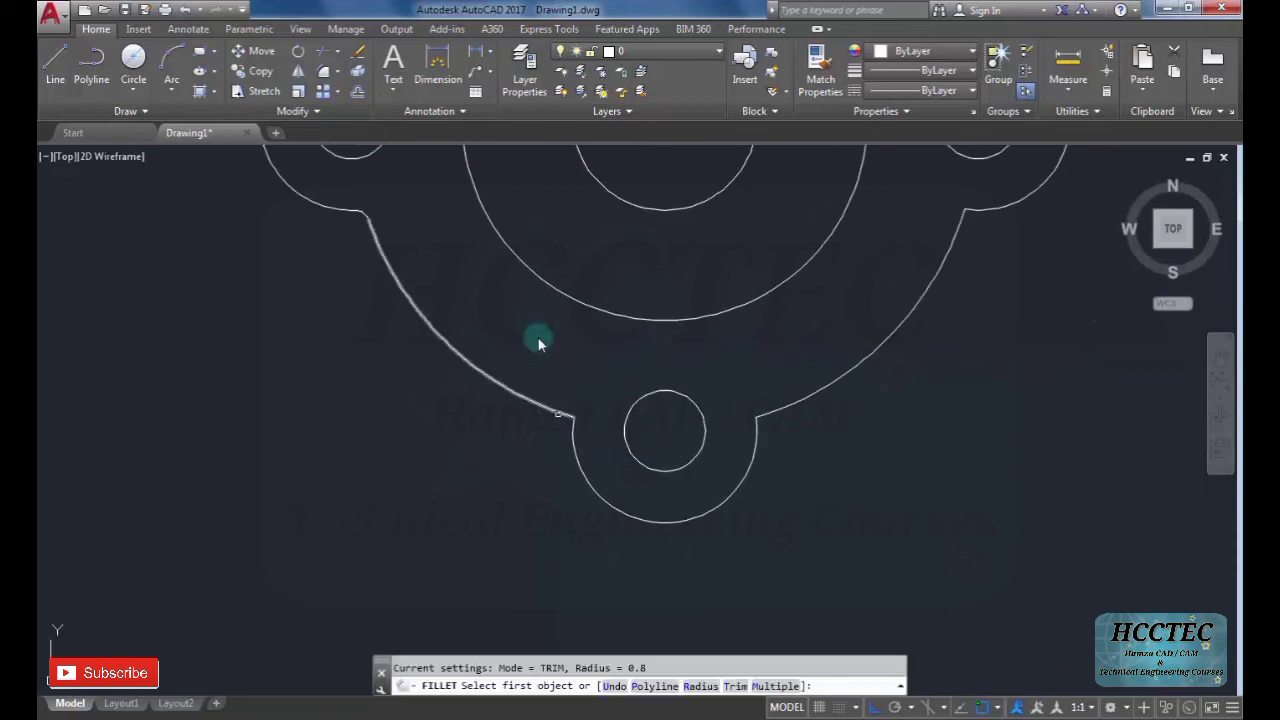
click(568, 412)
click(742, 455)
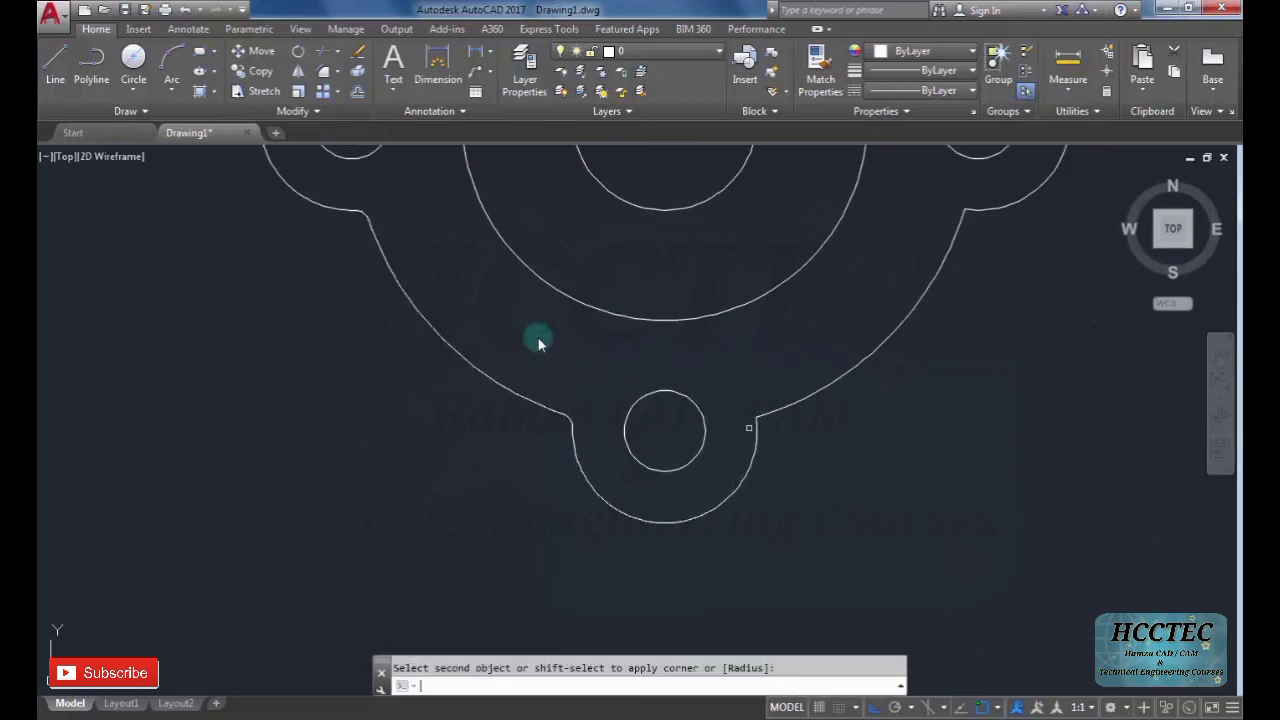
key(Return)
click(770, 410)
click(748, 444)
scroll(680, 486, up, 5)
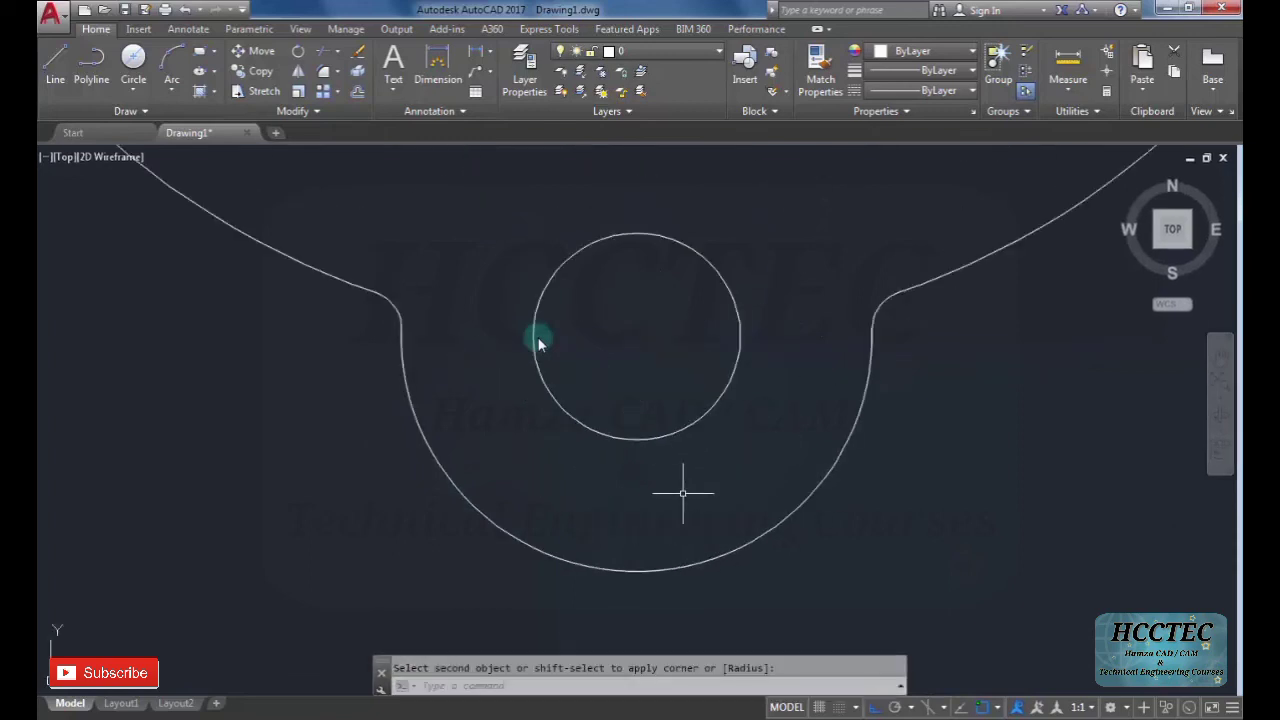
scroll(680, 486, down, 5)
scroll(777, 427, down, 2)
scroll(920, 280, up, 4)
Round the upper-right boss corner into the outer circle after one cancelled attempt.
key(Return)
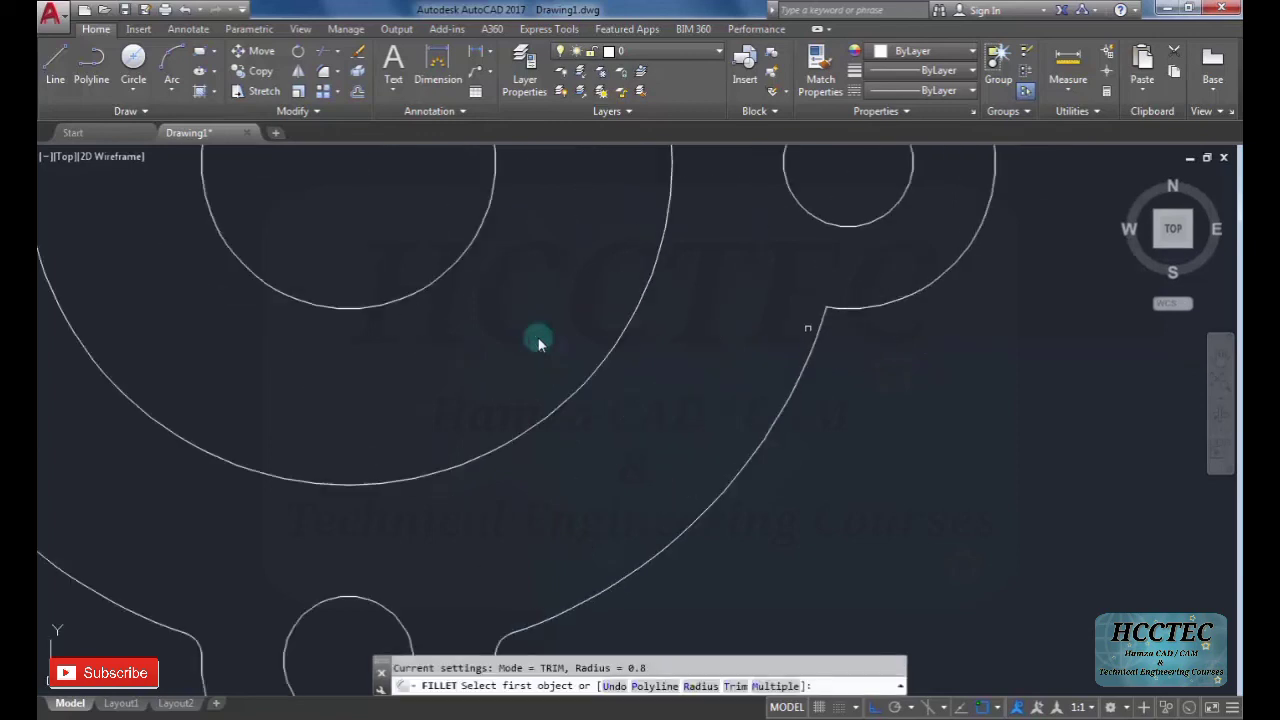
click(818, 330)
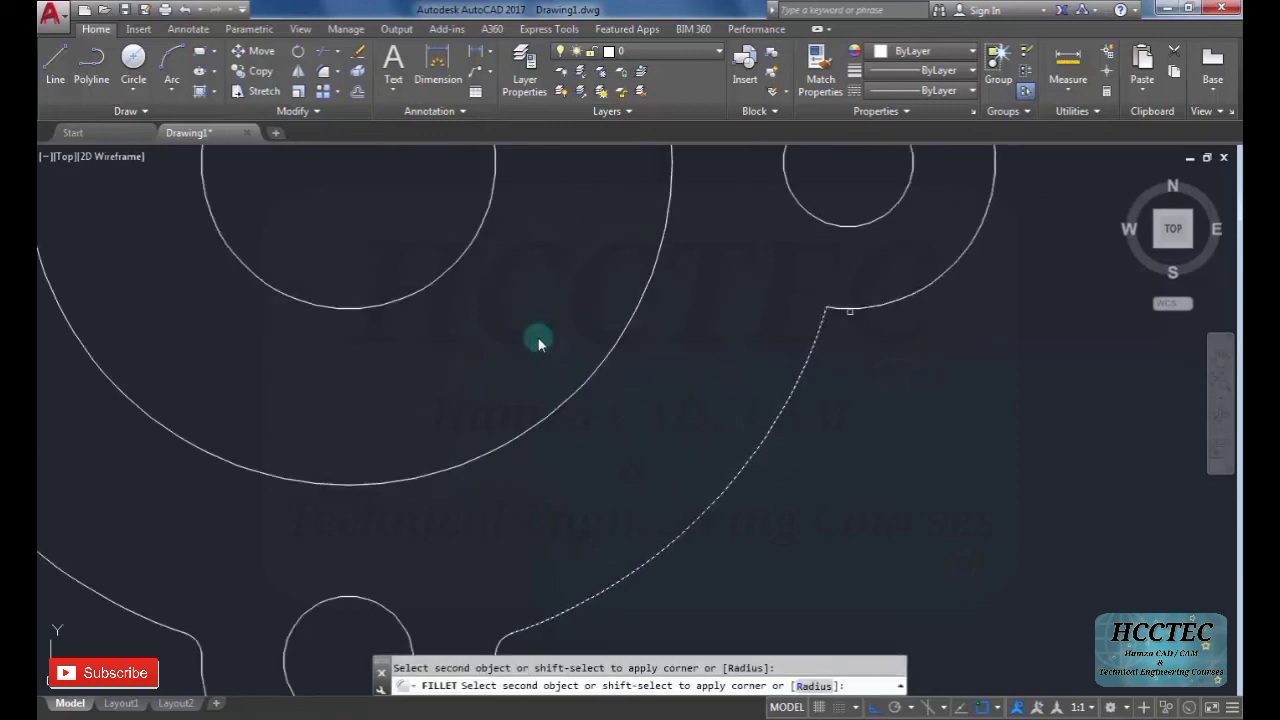
key(Escape)
scroll(848, 310, up, 2)
scroll(860, 320, down, 5)
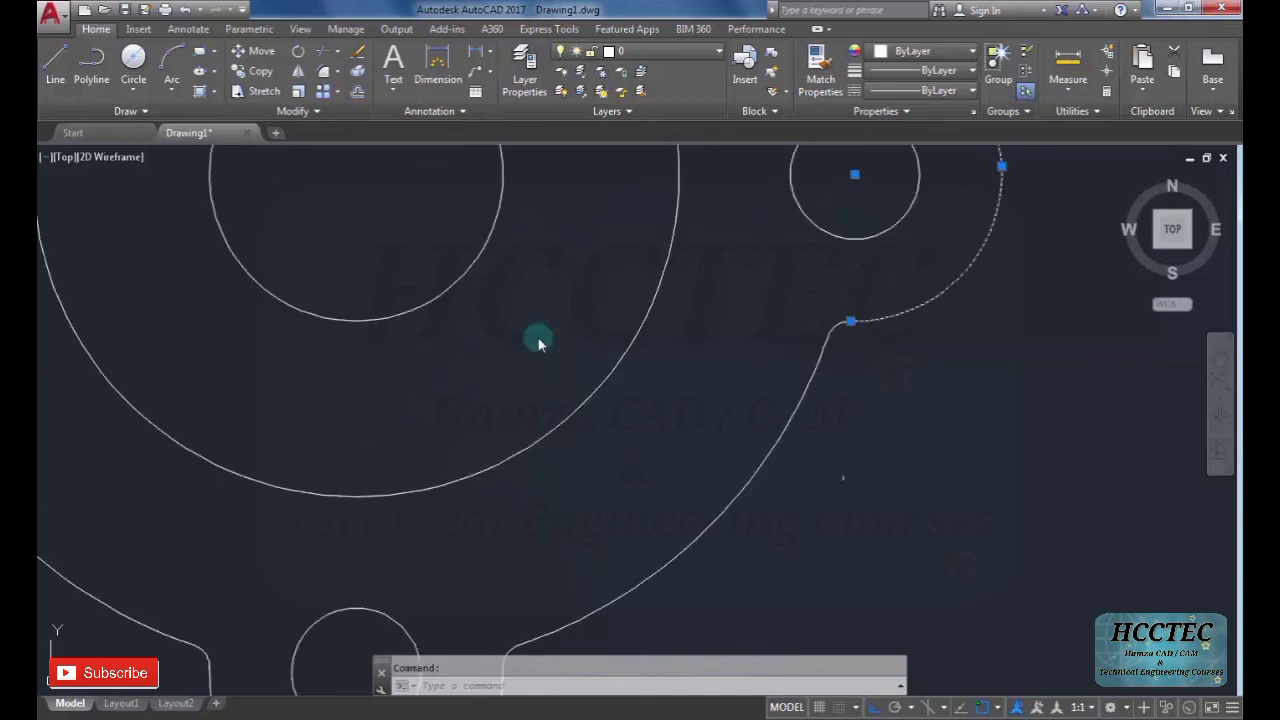
scroll(832, 205, up, 3)
key(Return)
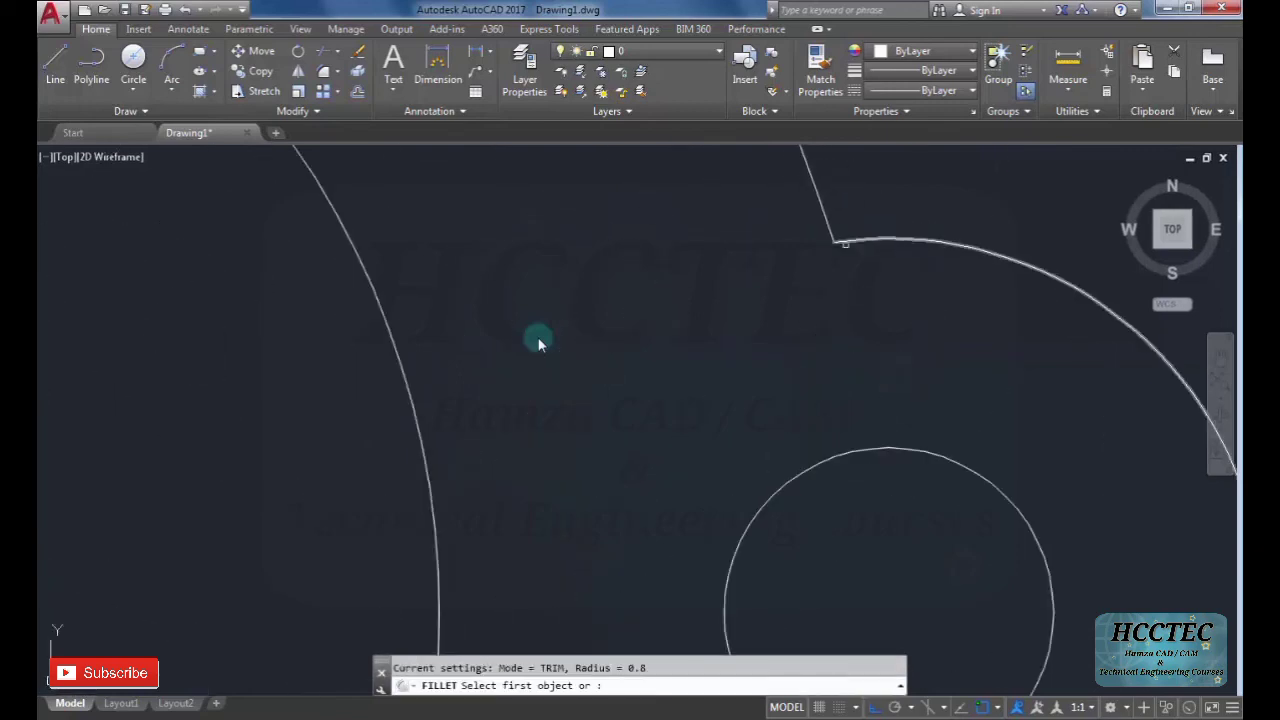
click(900, 243)
scroll(912, 400, down, 4)
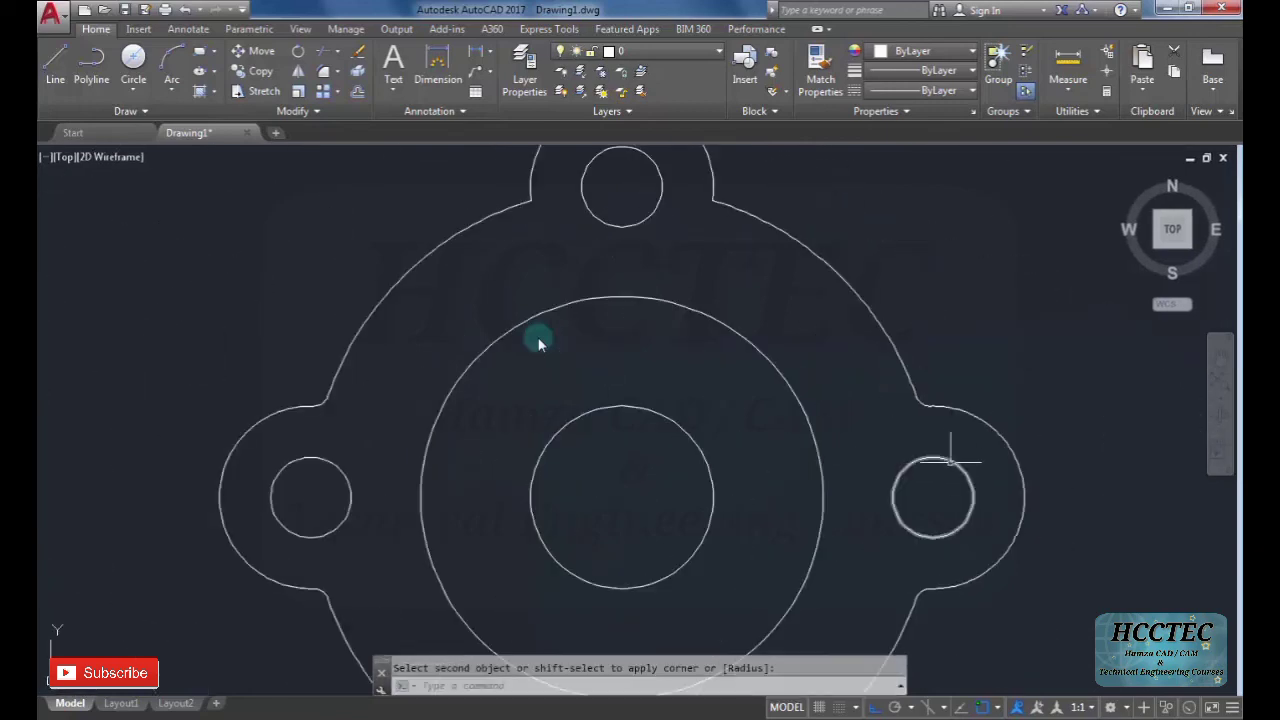
scroll(895, 366, up, 3)
click(928, 336)
Fillet the right boss corner, then cancel an unfinished fillet on the left arc.
key(Return)
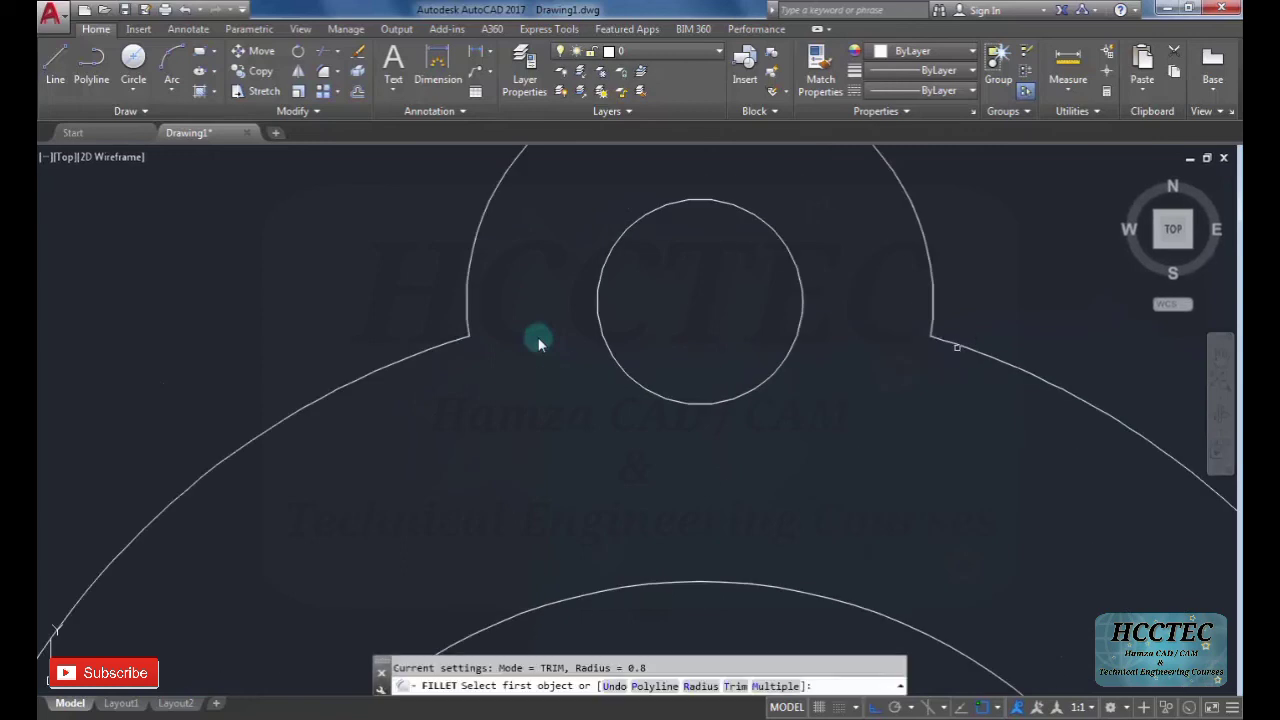
click(953, 341)
click(933, 310)
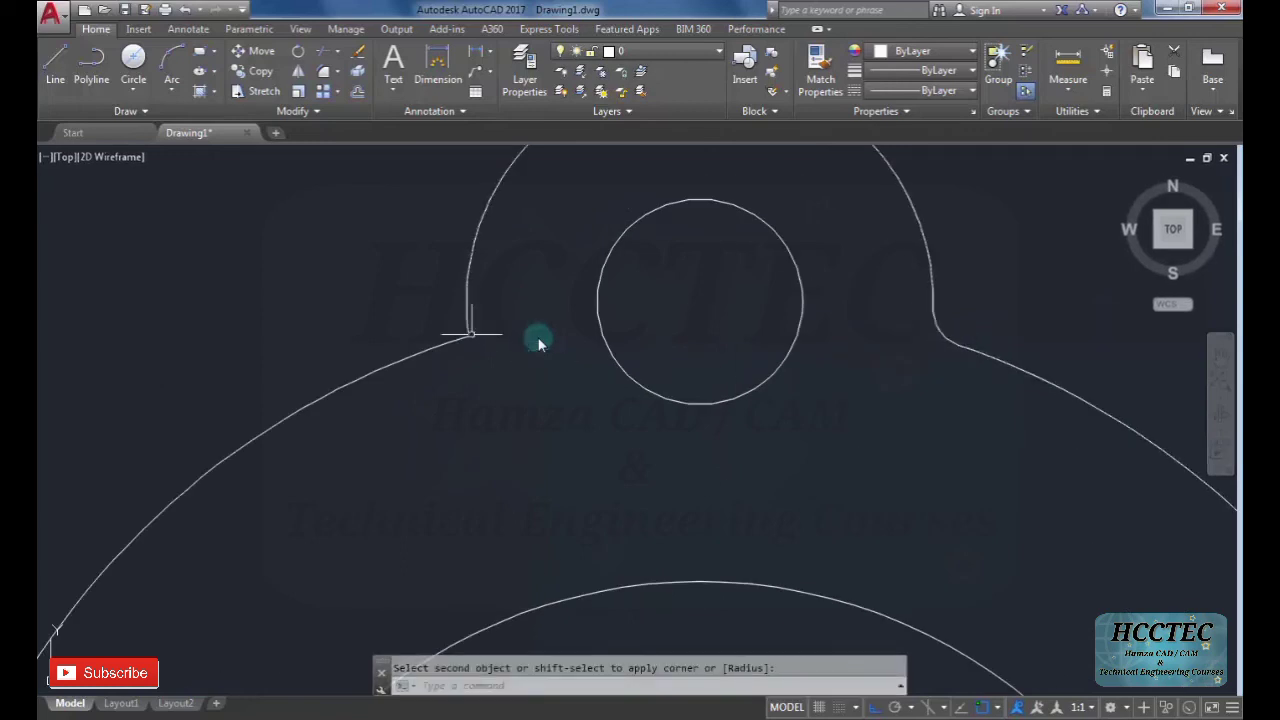
scroll(463, 337, down, 3)
key(Return)
click(538, 344)
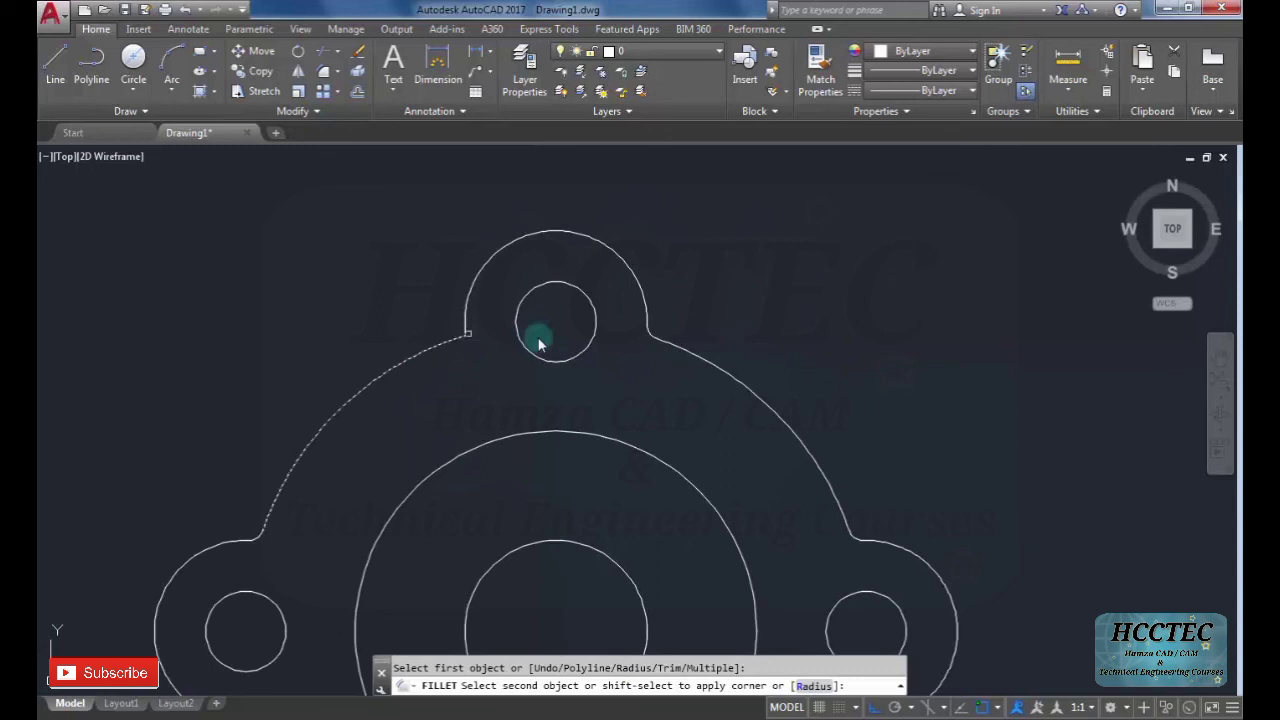
scroll(447, 316, up, 2)
scroll(460, 328, up, 2)
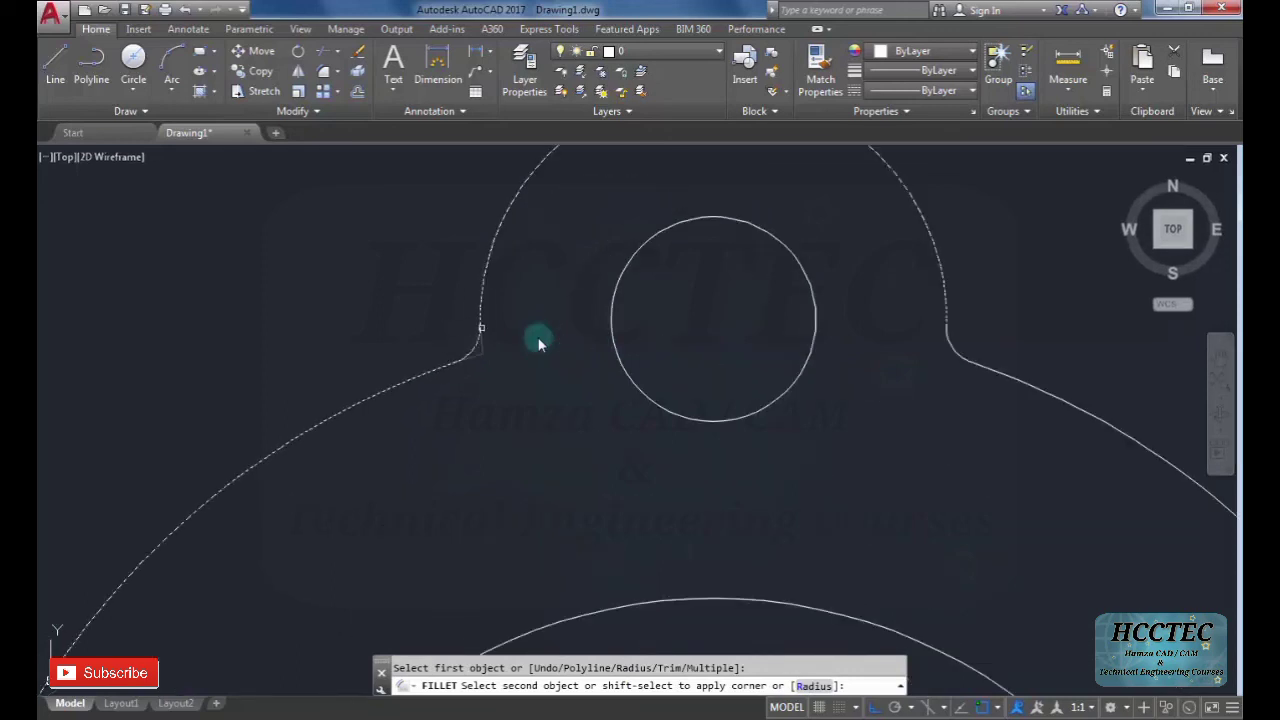
key(Escape)
scroll(568, 450, down, 6)
scroll(538, 344, down, 3)
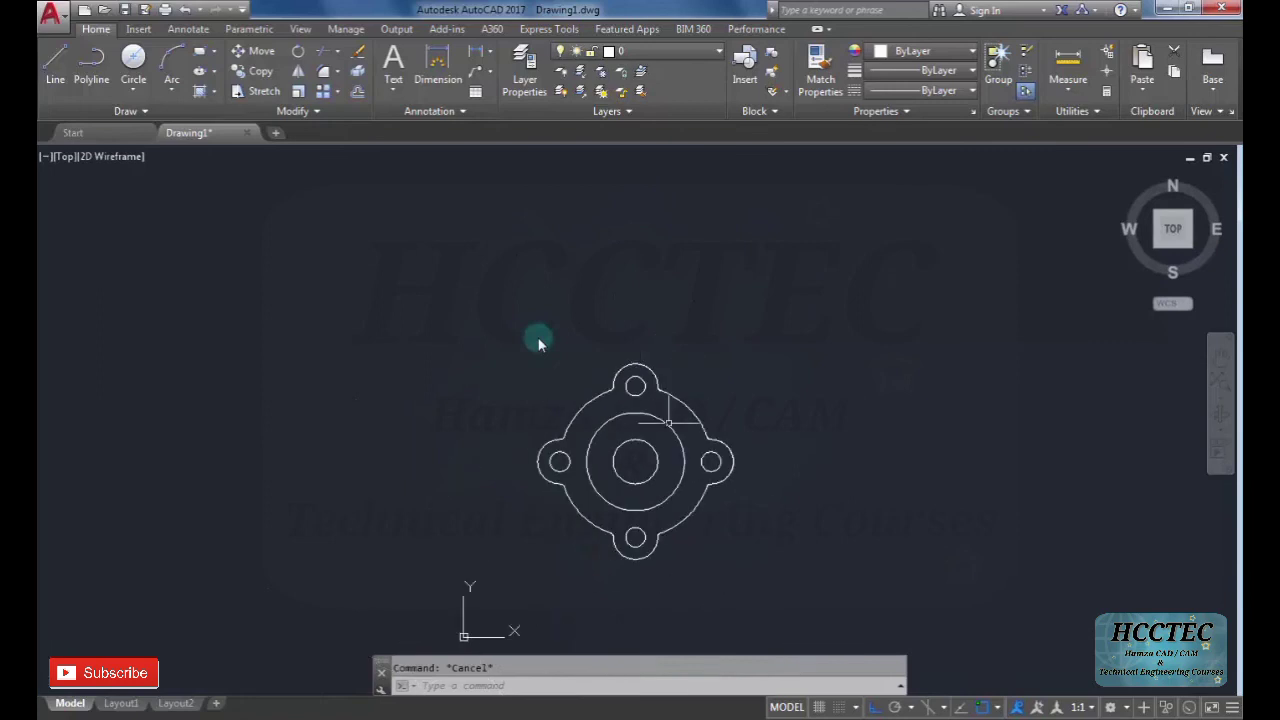
scroll(538, 344, up, 2)
scroll(700, 525, up, 2)
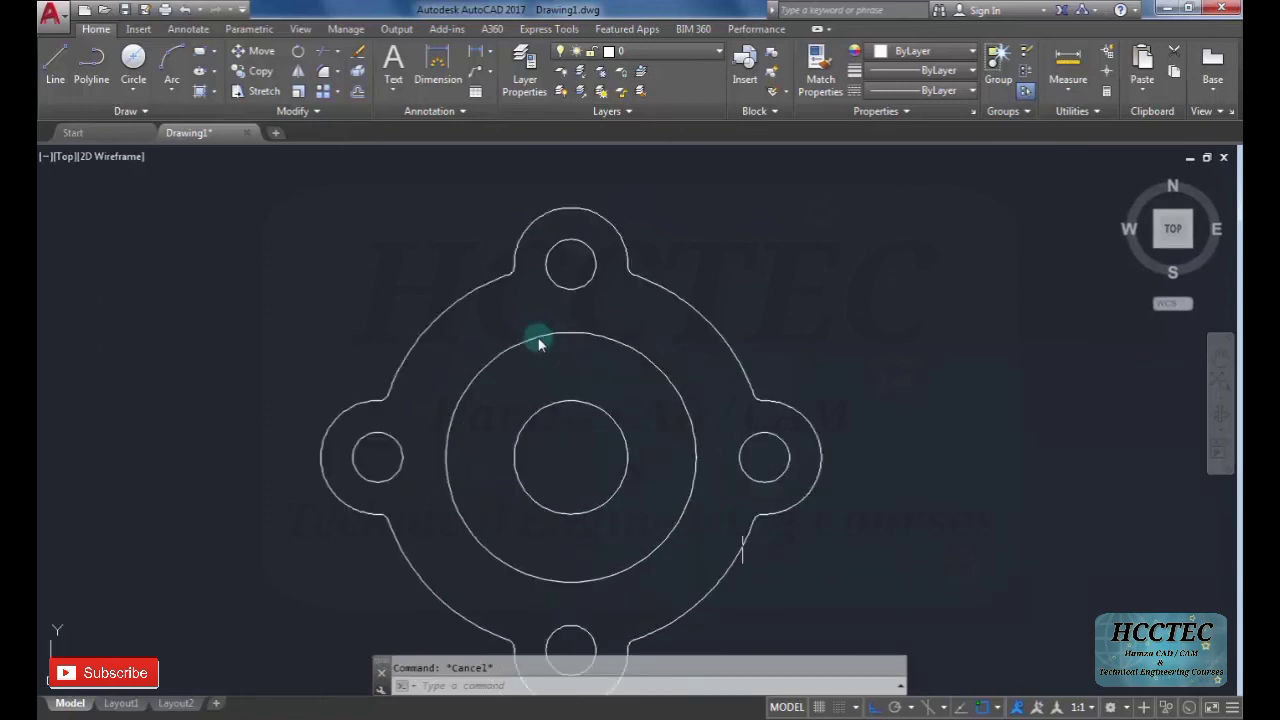
scroll(748, 497, down, 2)
scroll(768, 500, up, 2)
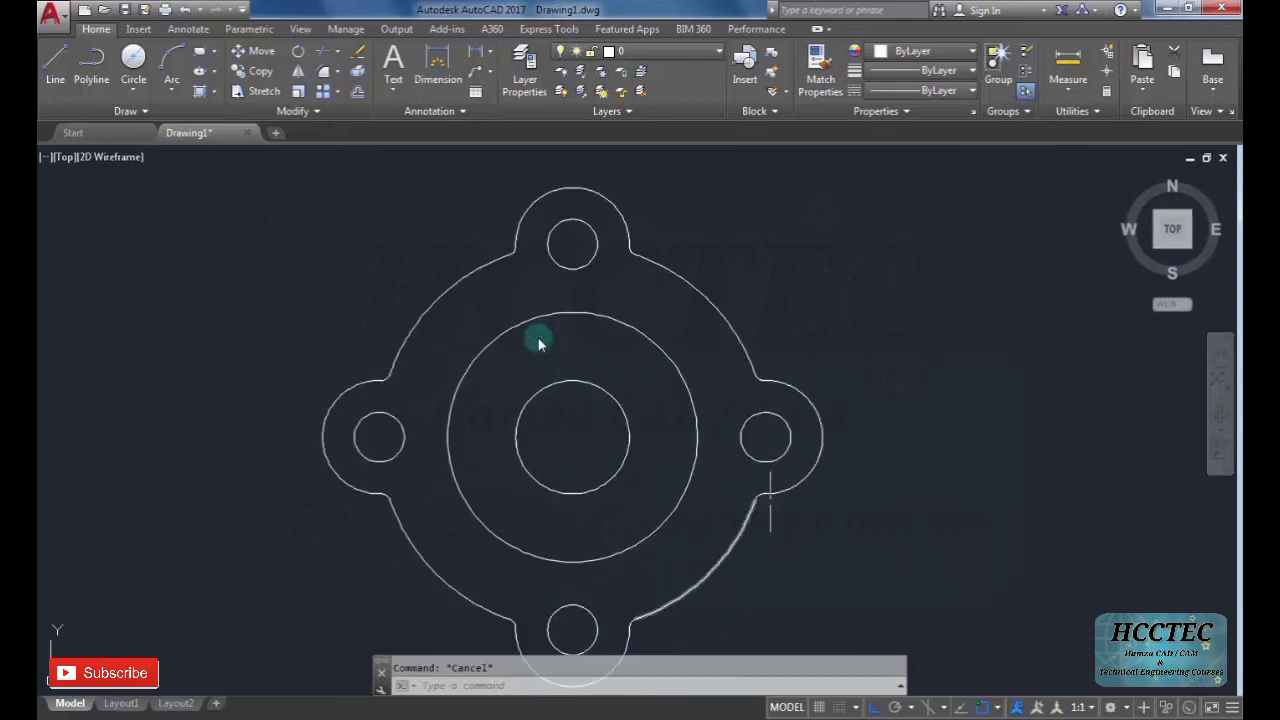
scroll(772, 500, down, 2)
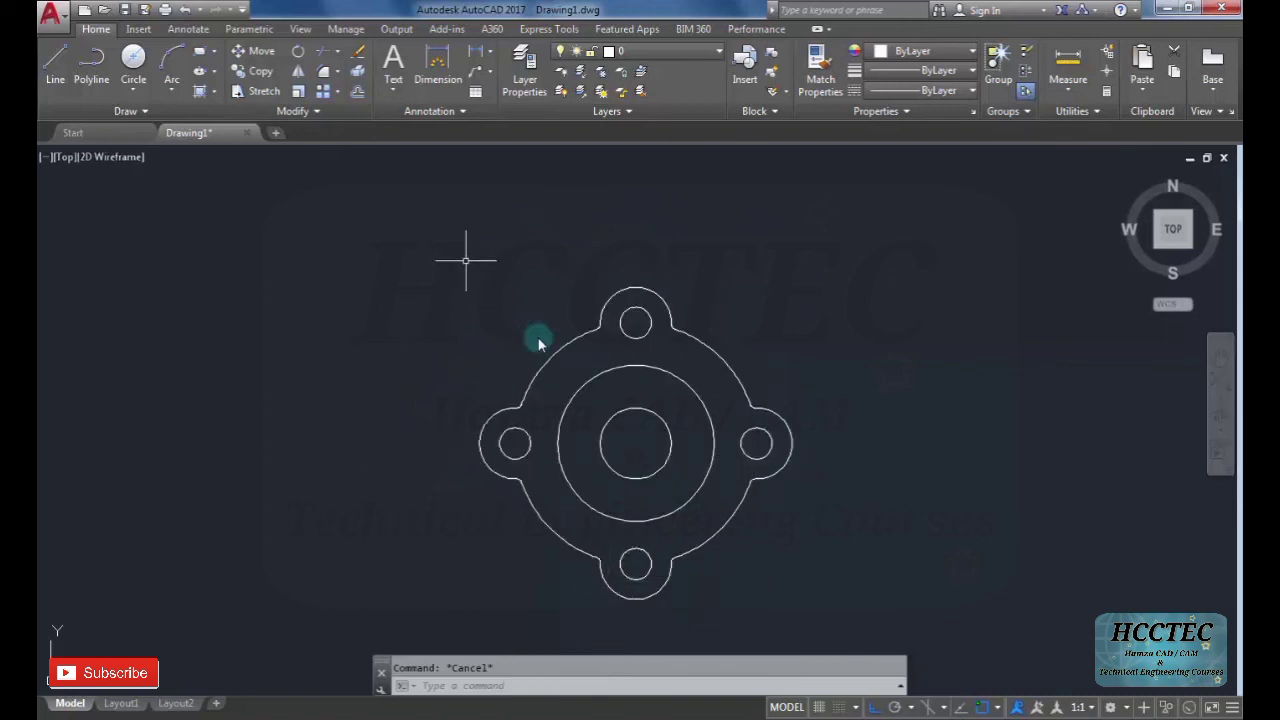
scroll(614, 468, up, 2)
scroll(623, 468, down, 2)
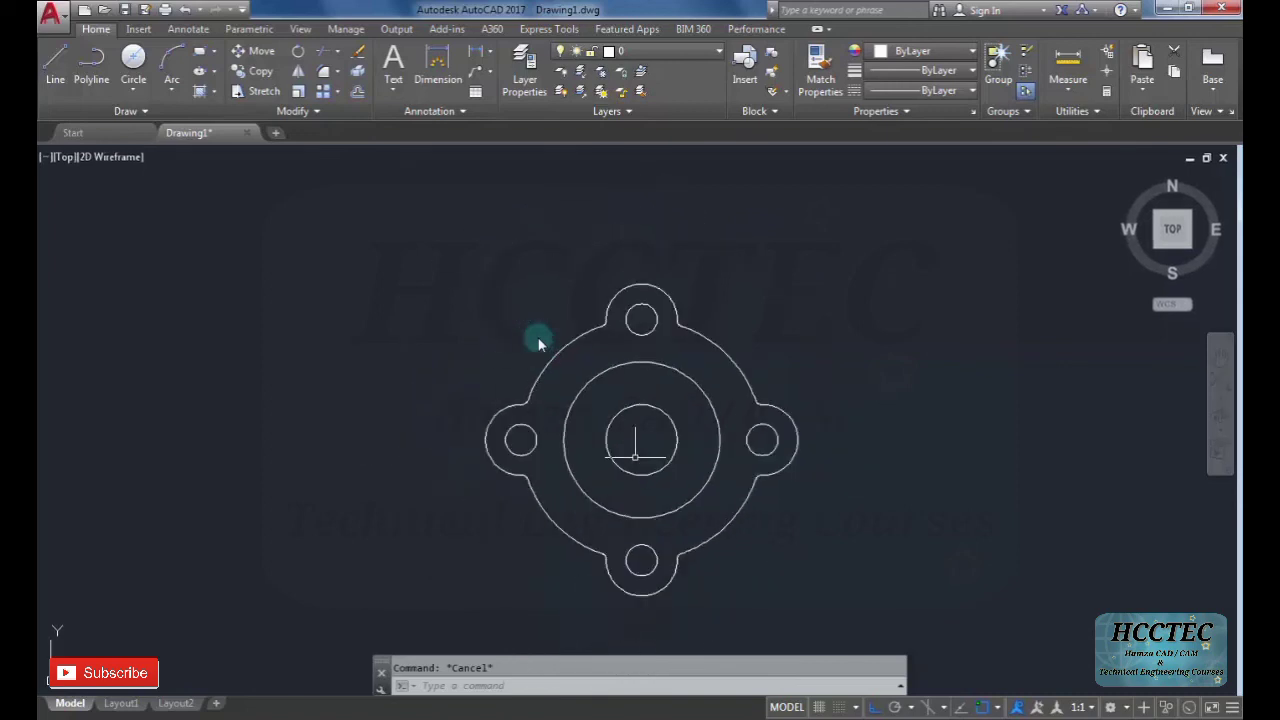
scroll(695, 518, up, 2)
click(903, 403)
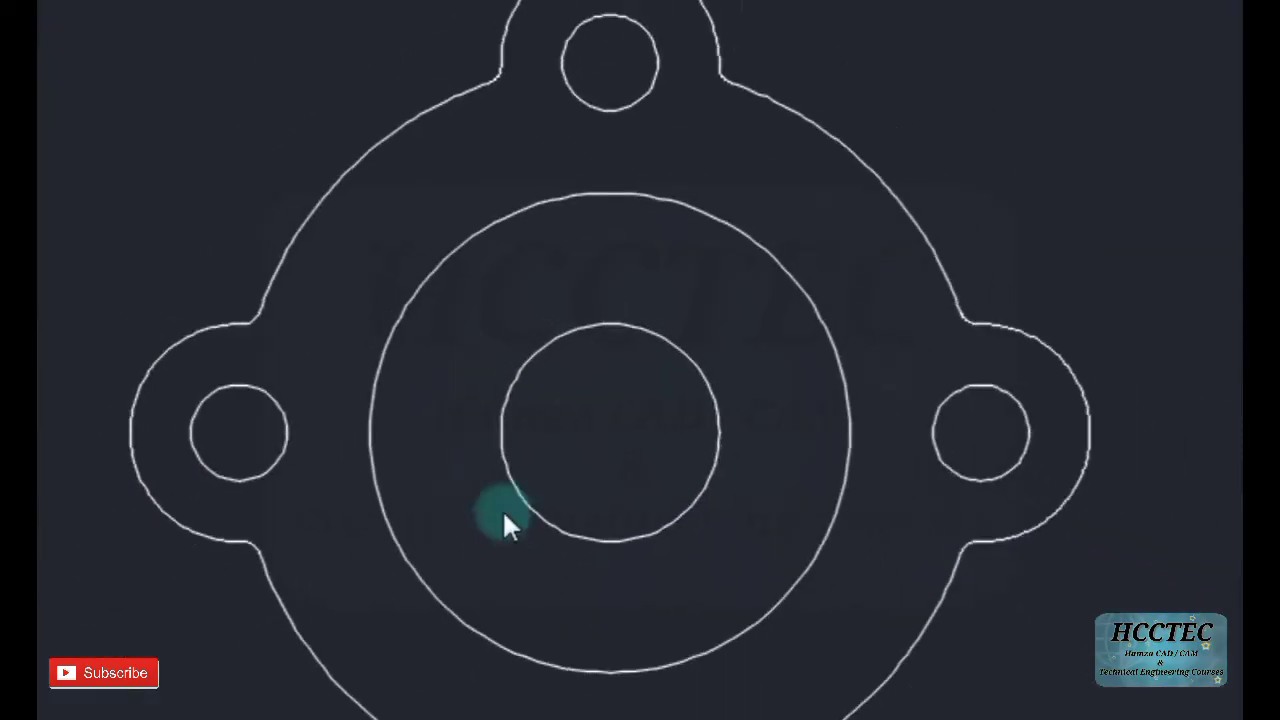
scroll(624, 406, down, 2)
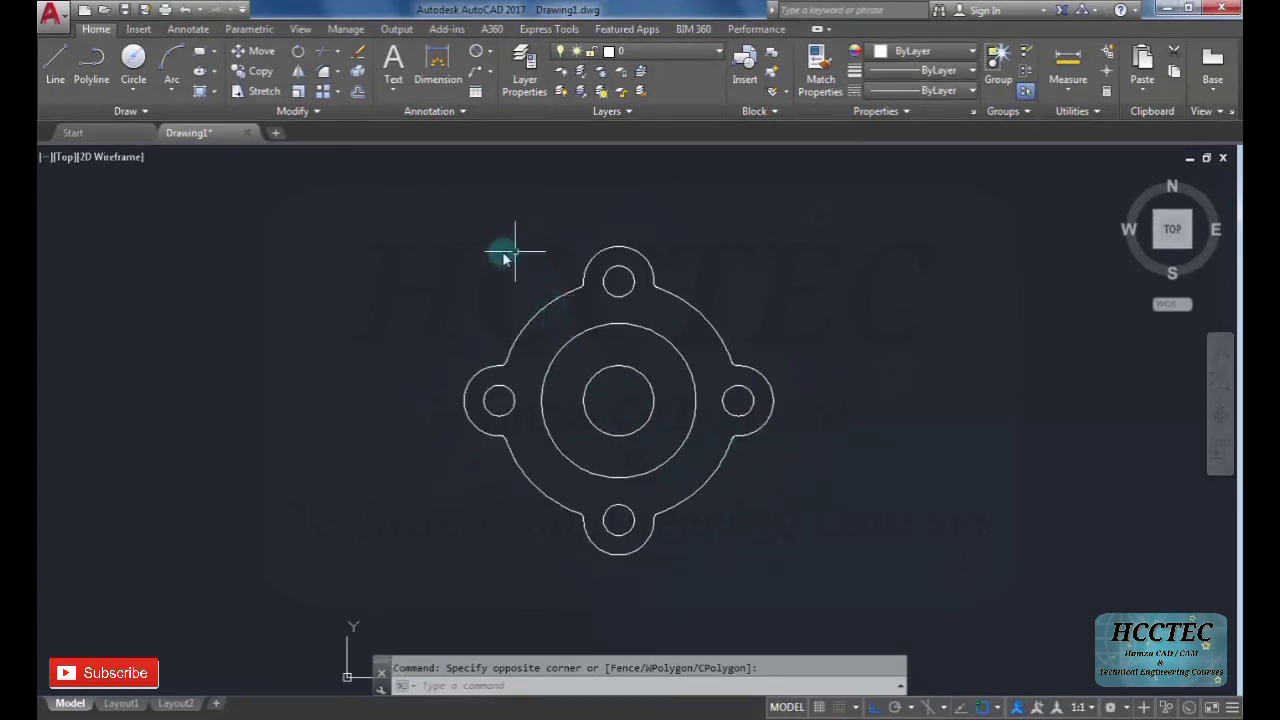
click(447, 229)
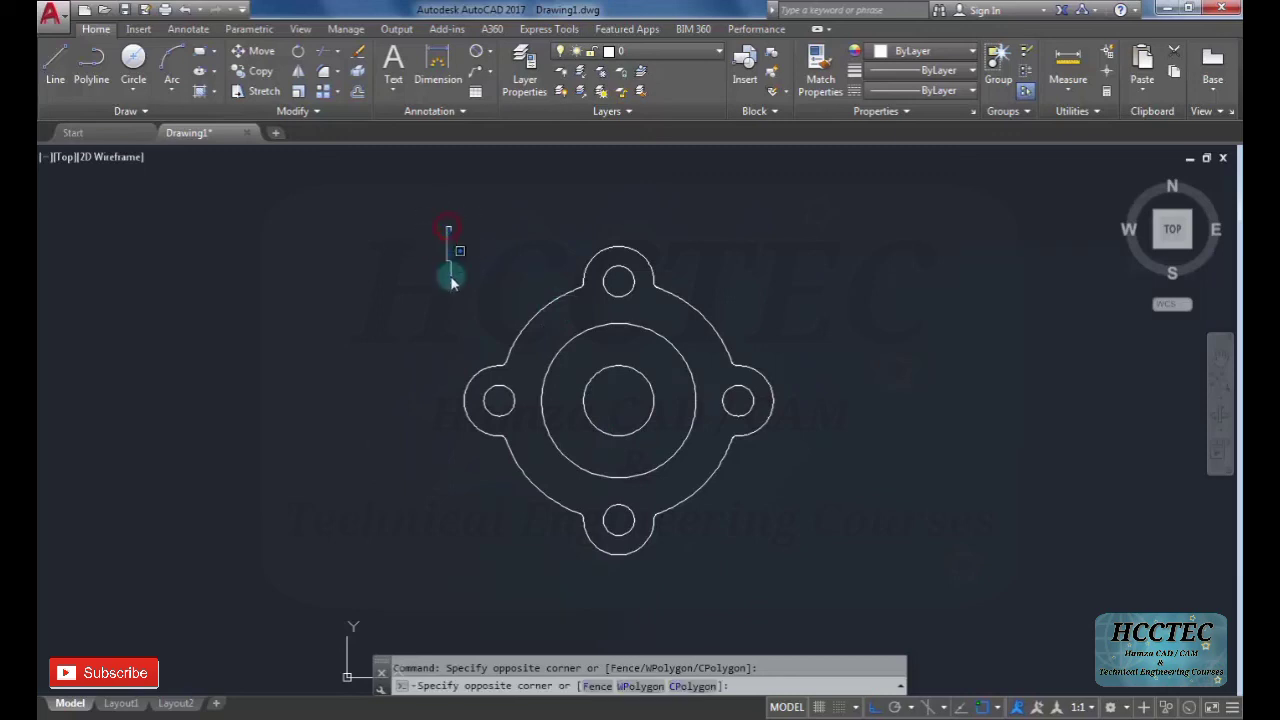
key(Escape)
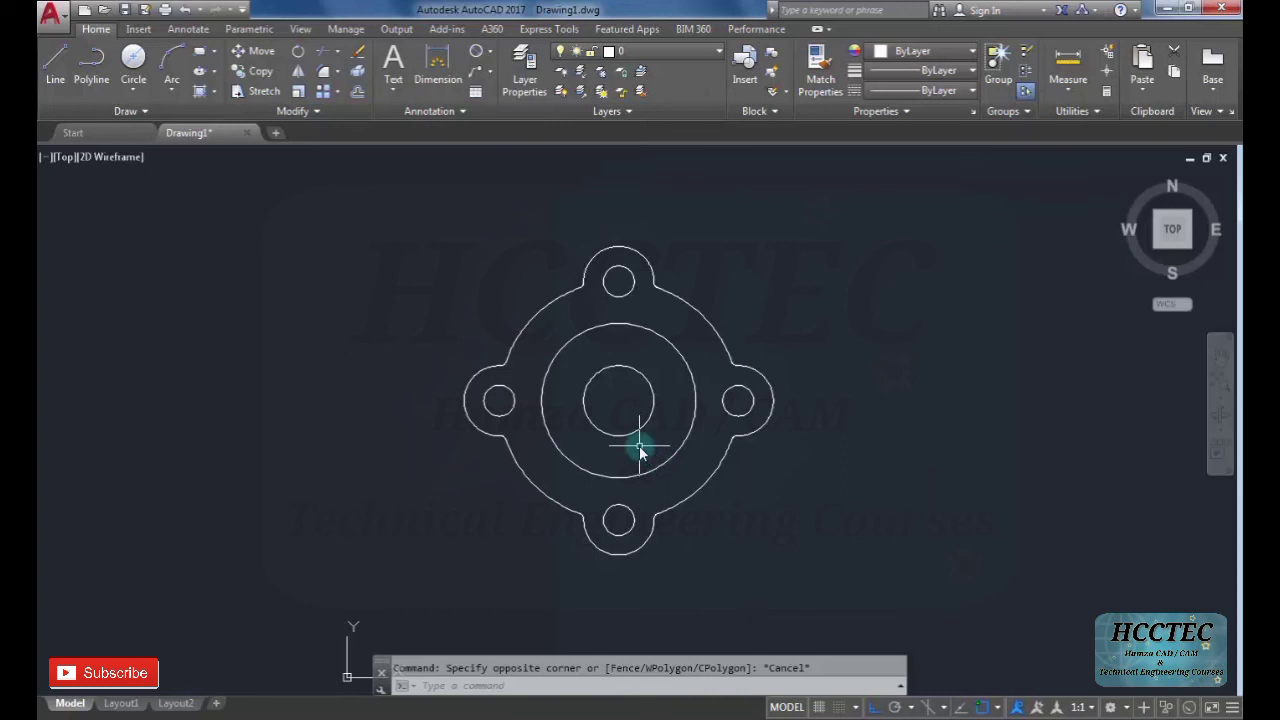
click(368, 30)
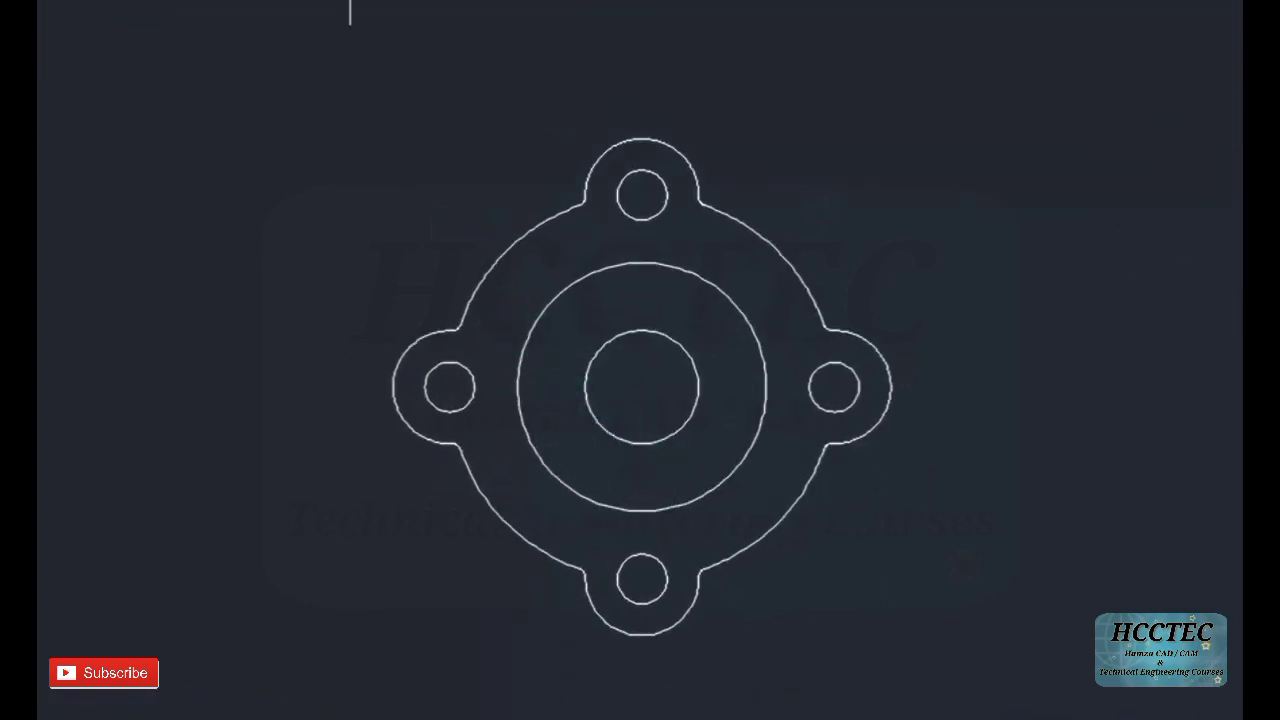
Use the Diameter dimension tool to place a Ø22.0000 dimension on the middle circle.
click(662, 182)
click(690, 358)
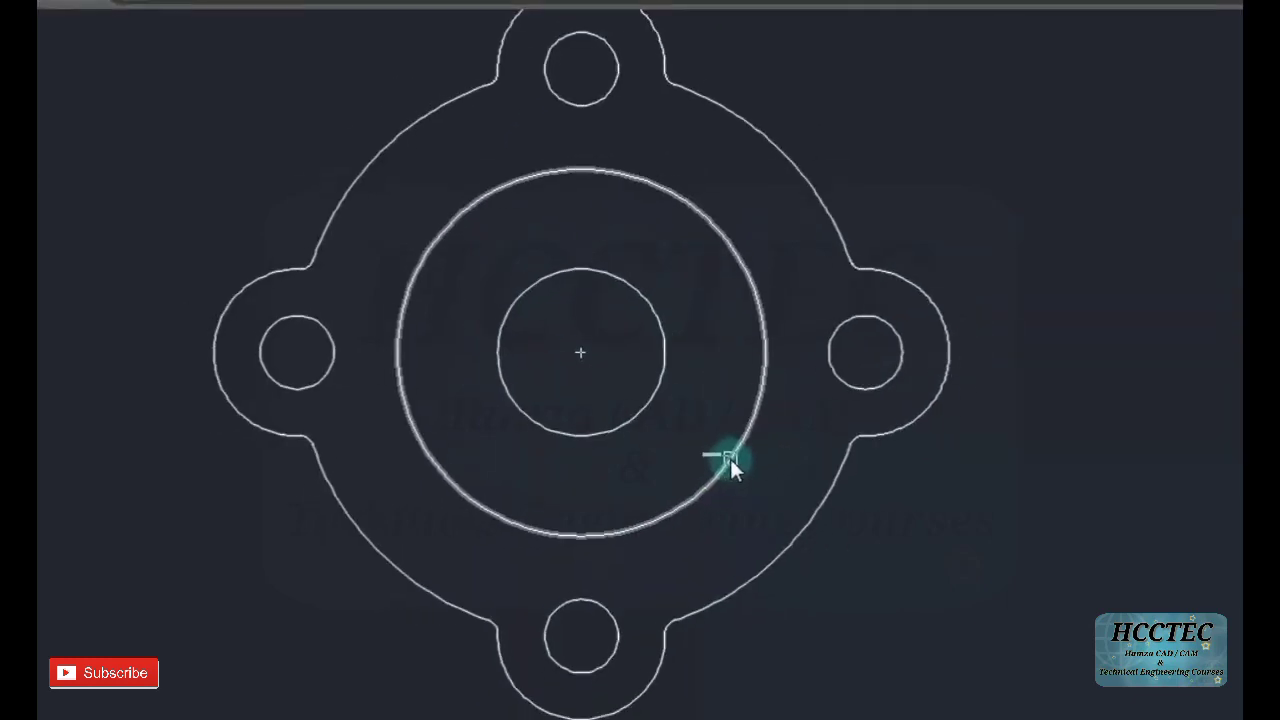
click(1045, 66)
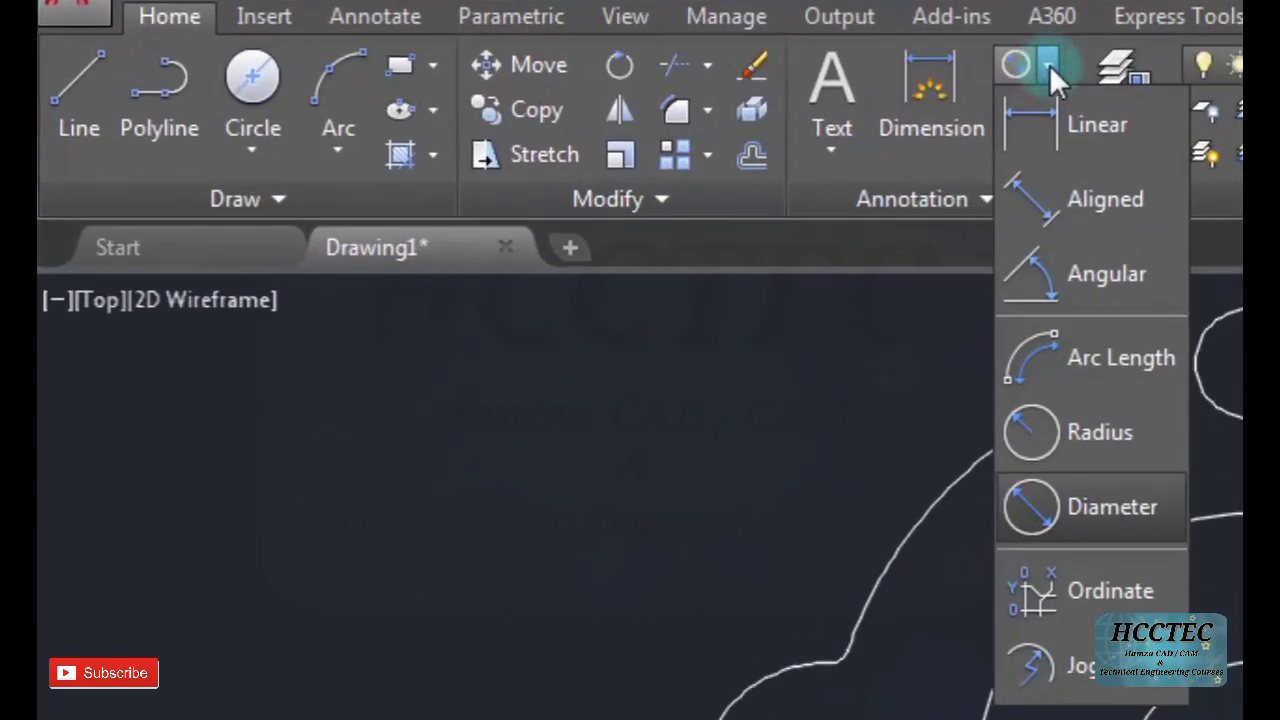
click(1115, 507)
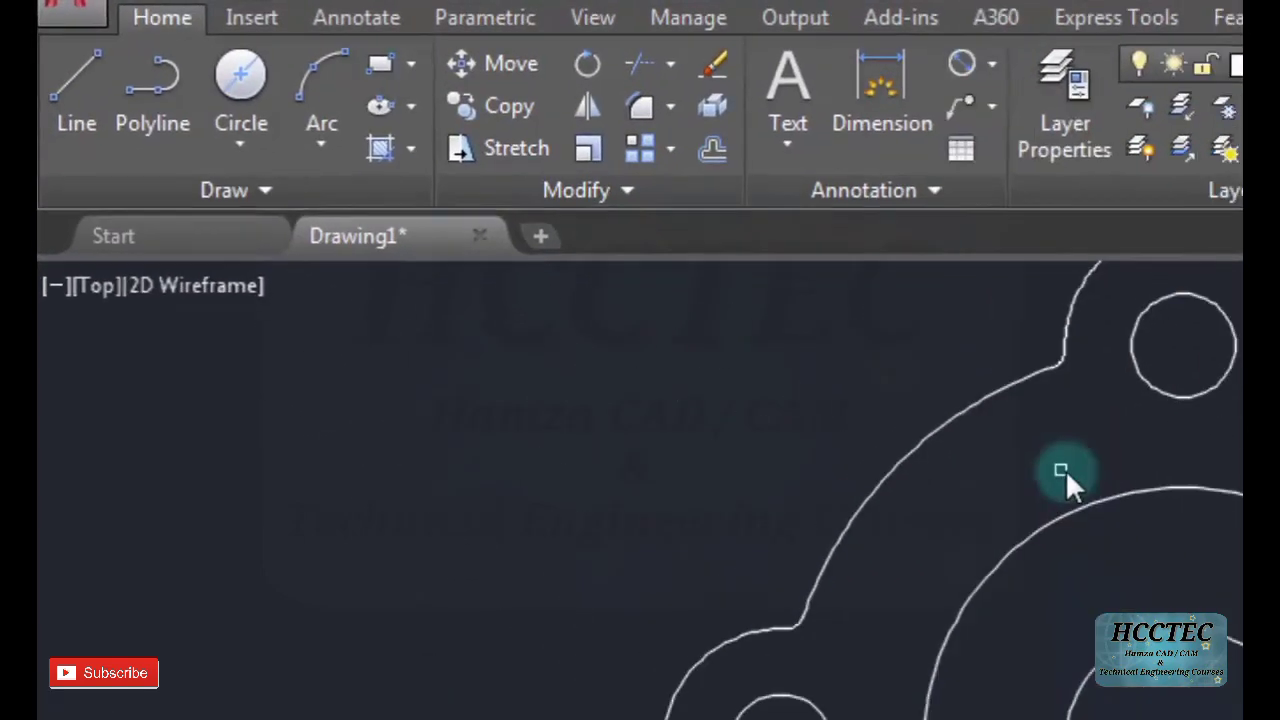
click(691, 434)
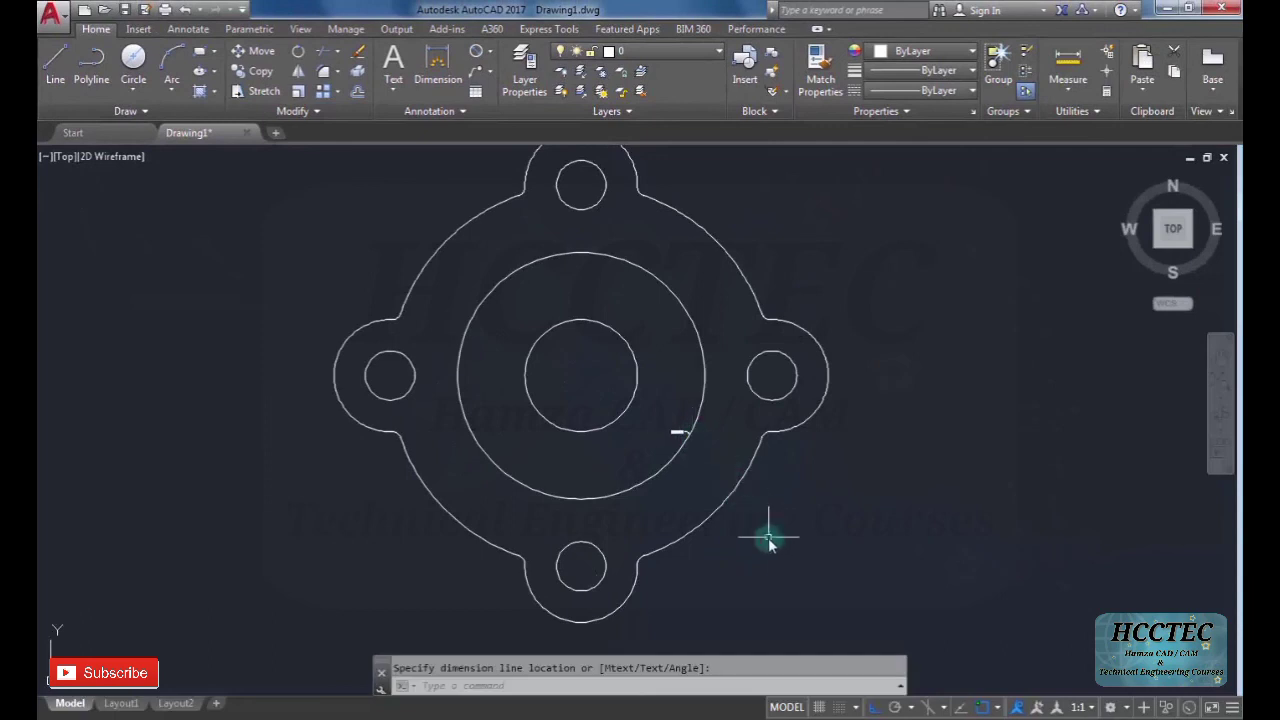
scroll(680, 445, up, 4)
scroll(690, 410, up, 3)
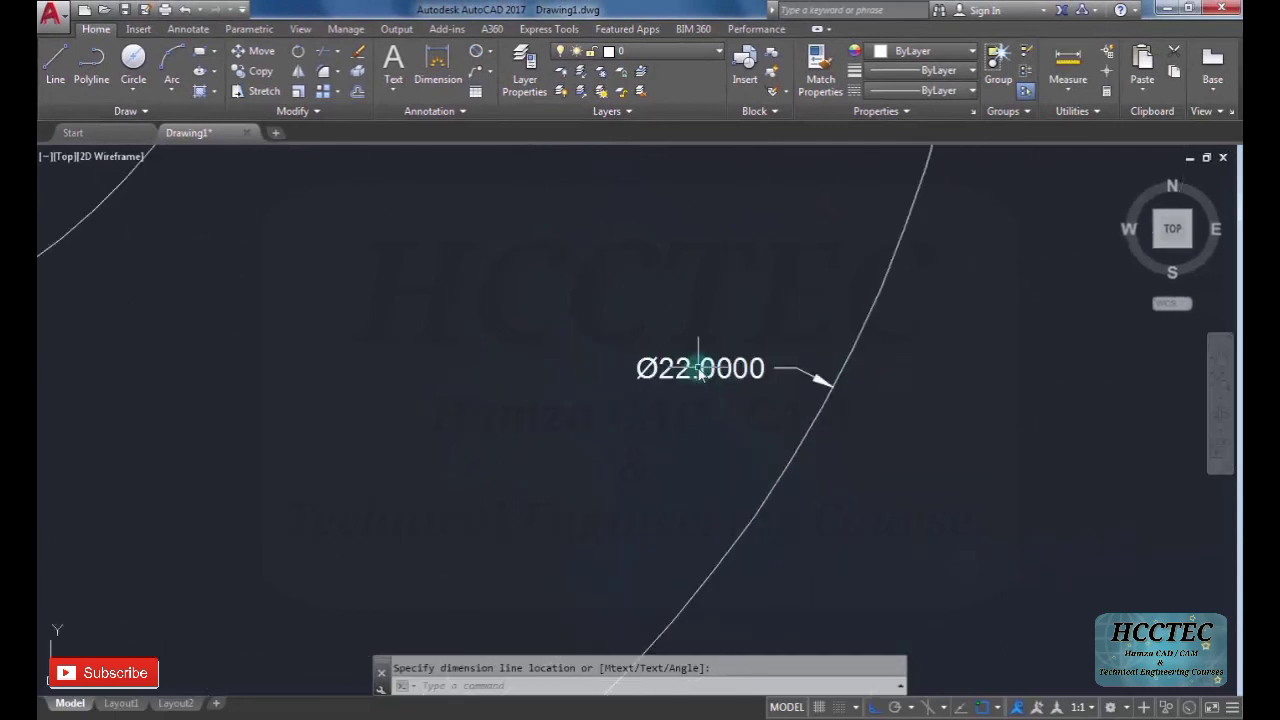
scroll(705, 365, down, 5)
scroll(730, 357, up, 1)
scroll(728, 365, down, 6)
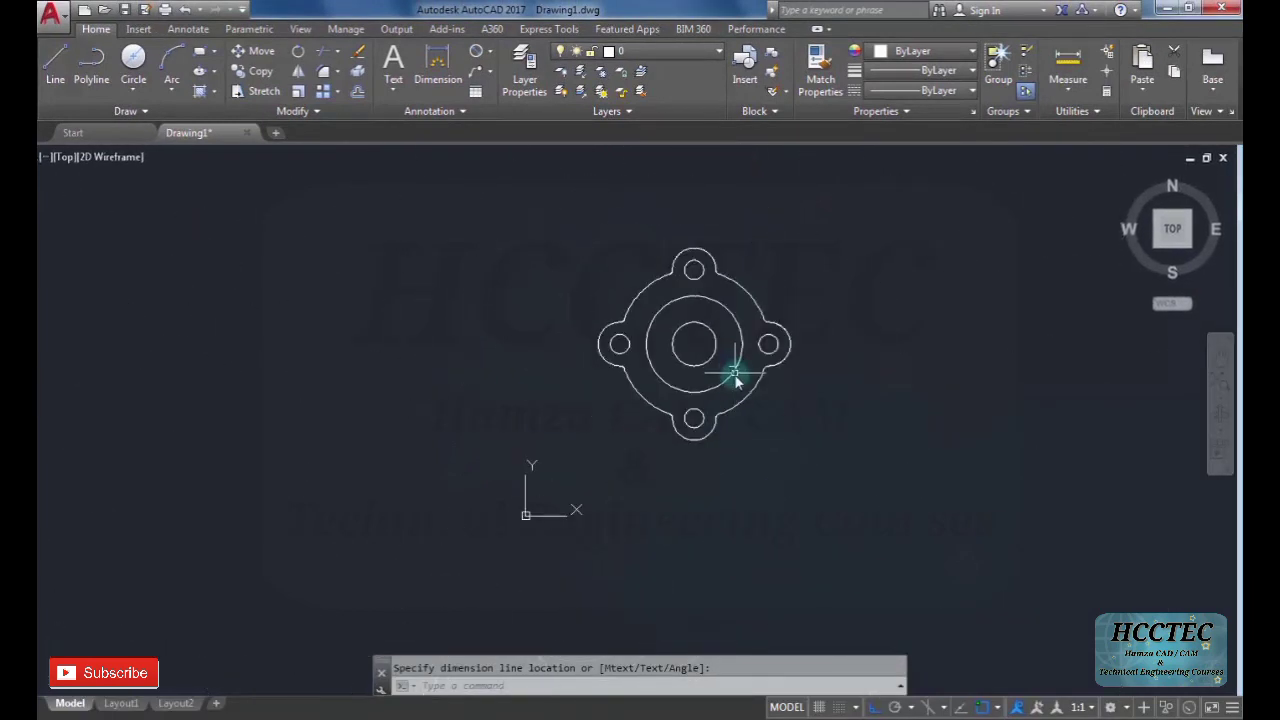
scroll(734, 376, up, 2)
scroll(733, 376, up, 3)
scroll(733, 377, up, 2)
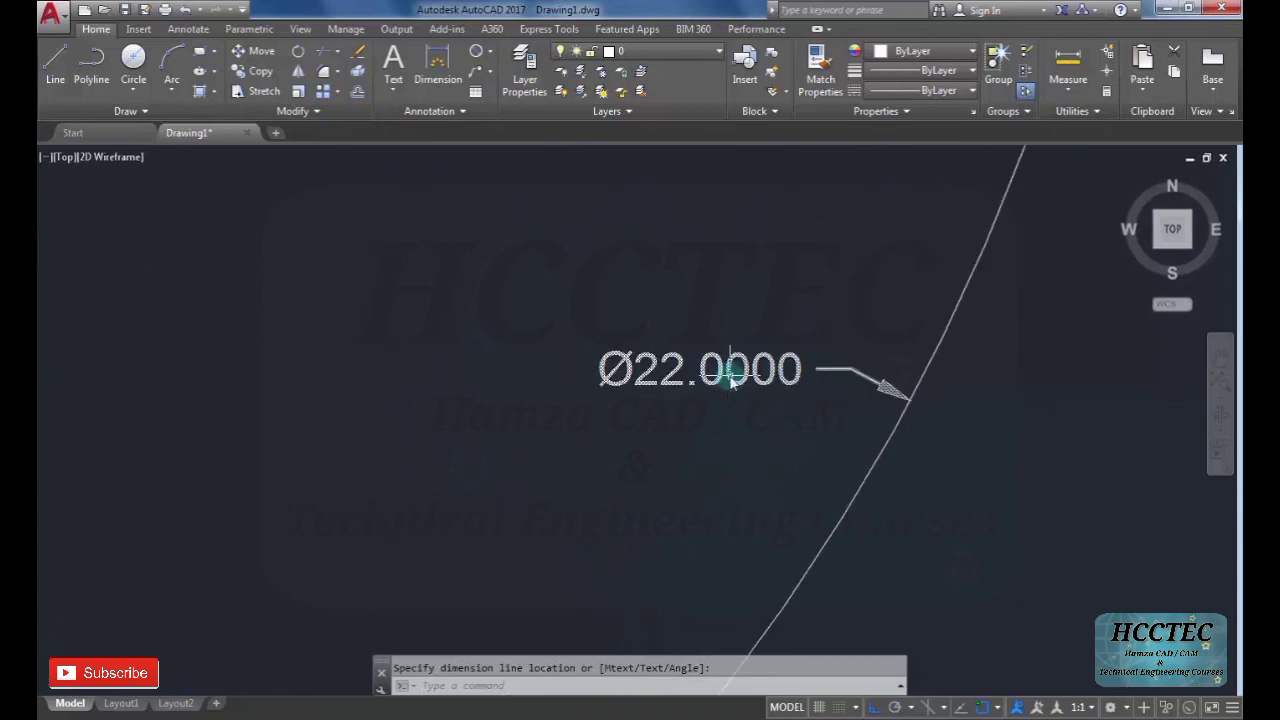
scroll(733, 378, down, 3)
scroll(738, 382, down, 2)
scroll(740, 388, up, 3)
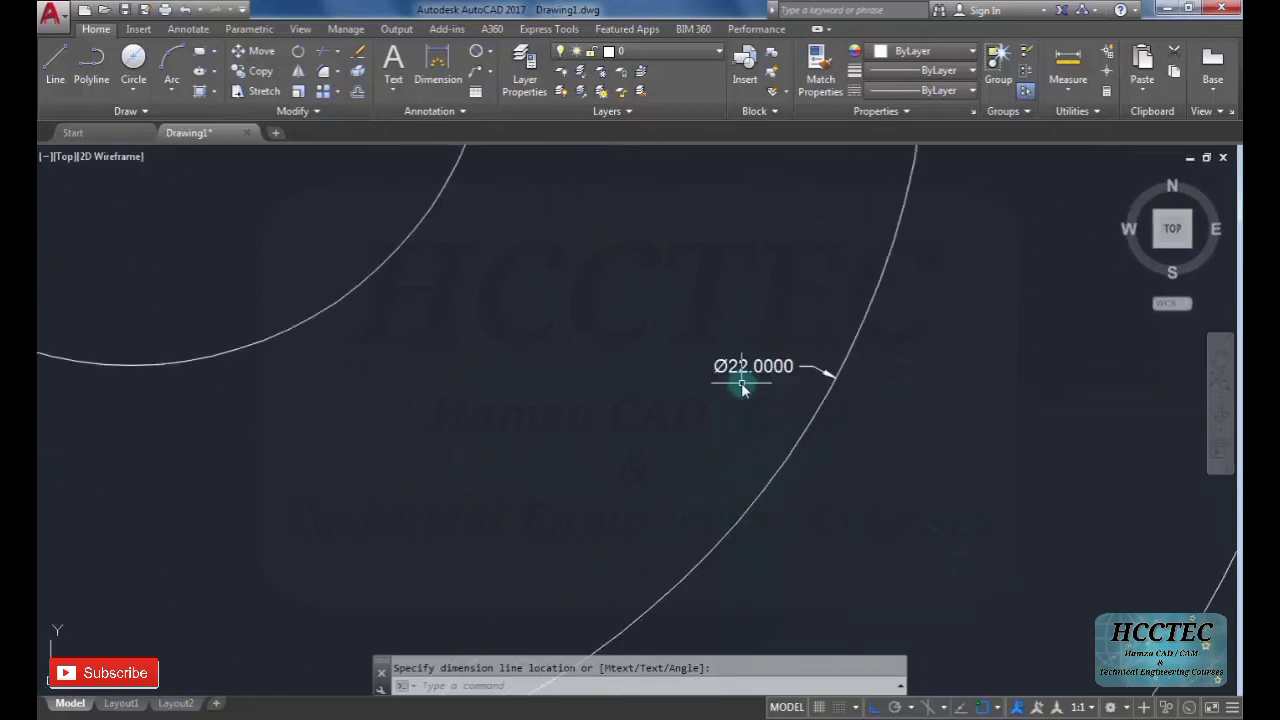
click(739, 389)
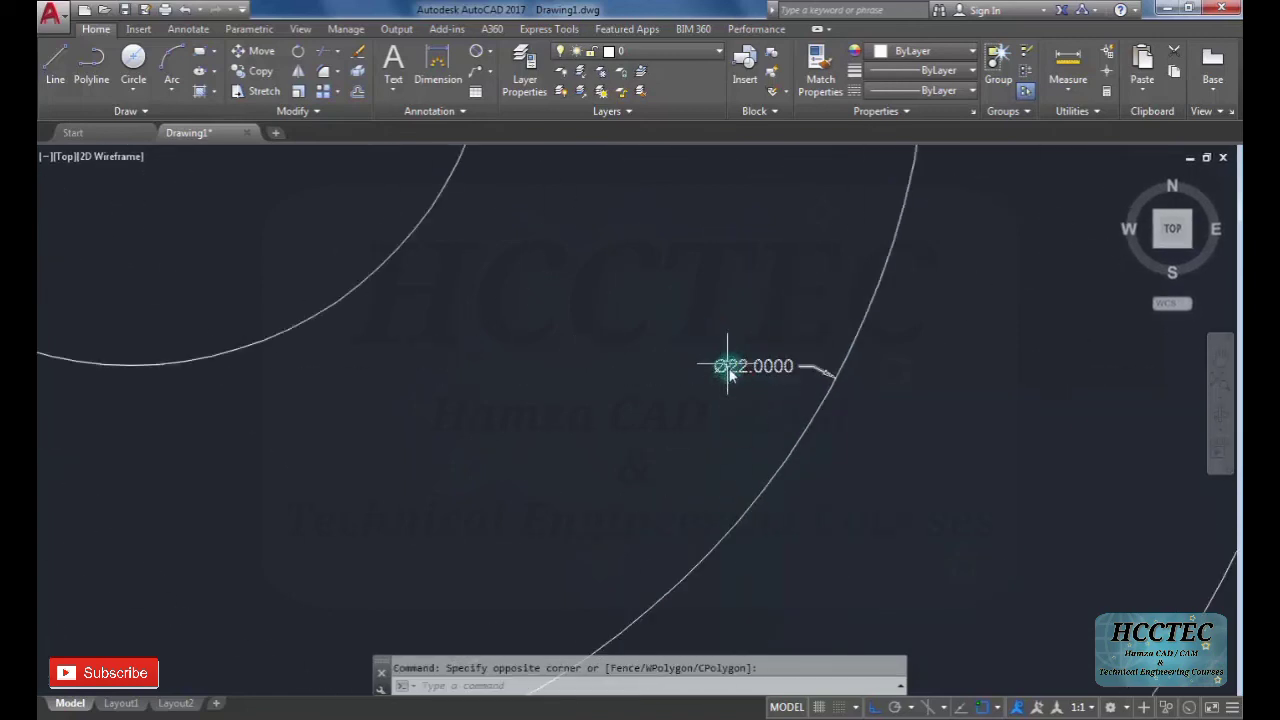
scroll(730, 372, down, 5)
Undo the Ø22.0000 diameter dimension with Ctrl+Z.
scroll(757, 418, up, 3)
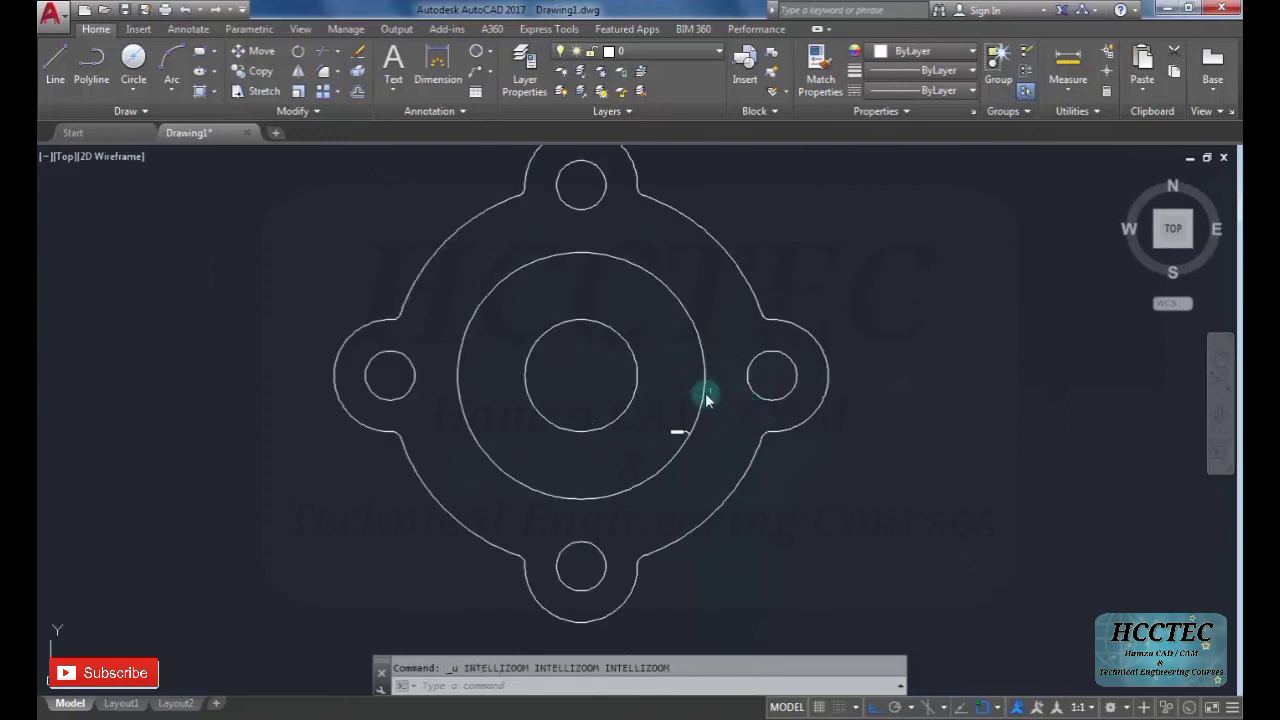
key(ctrl+z)
scroll(753, 437, down, 2)
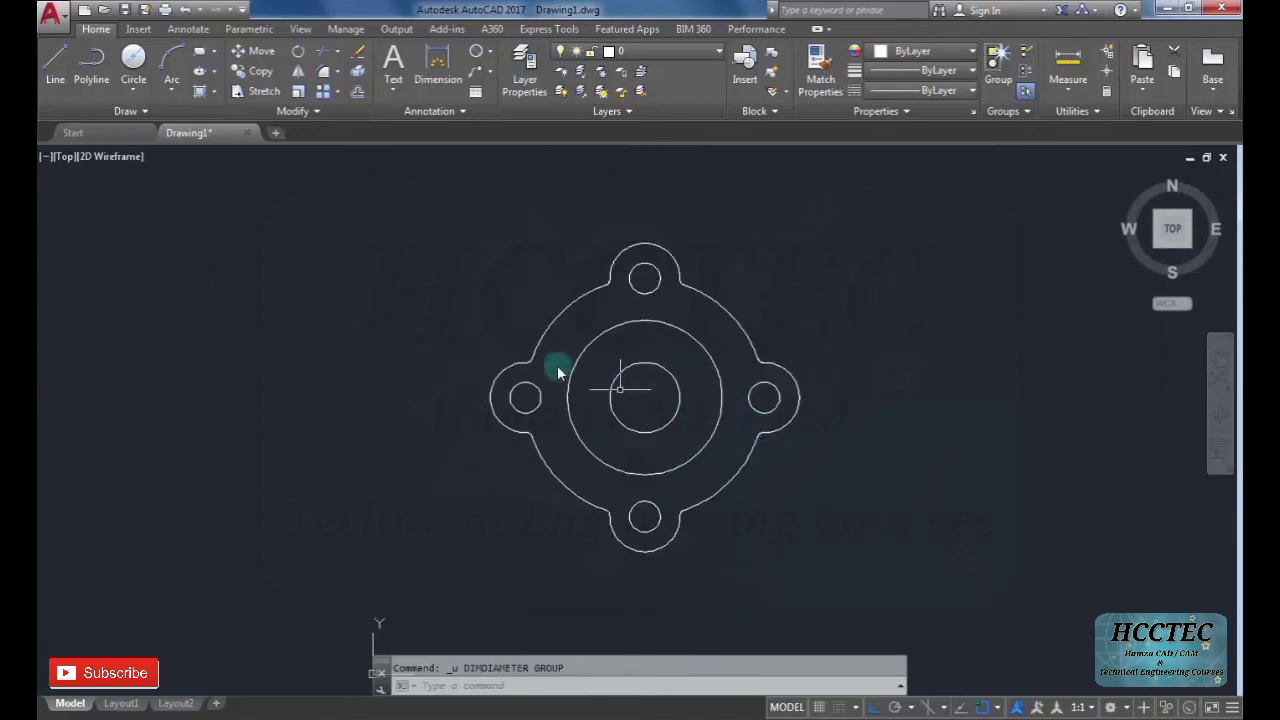